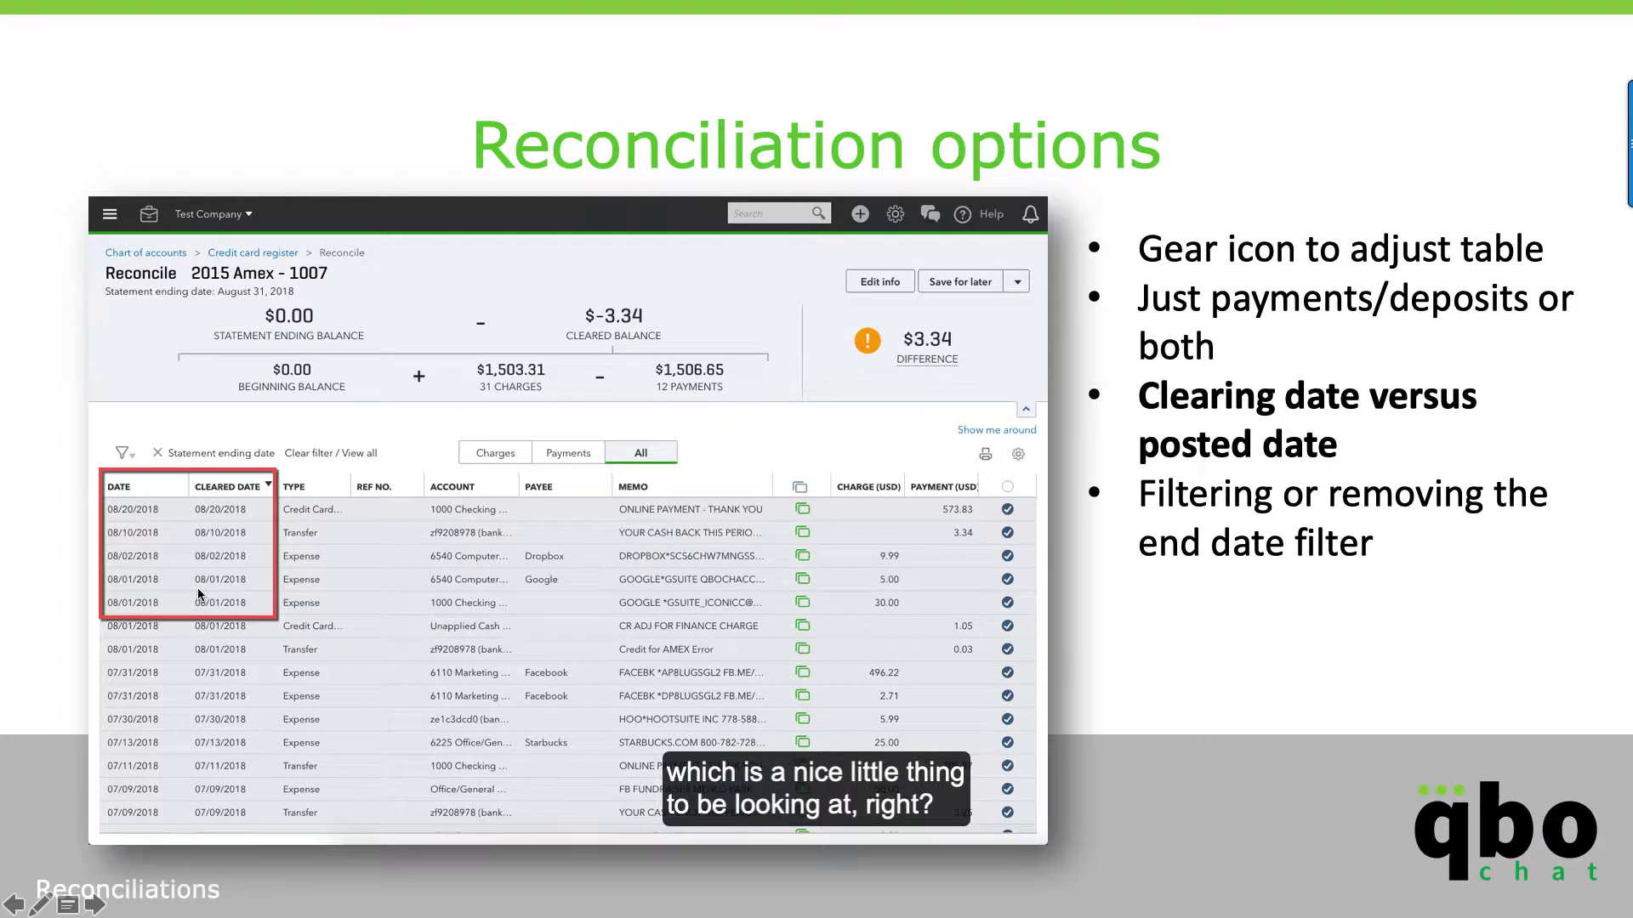
- Advance the presentation to the end-date filtering talking point
key(Right)
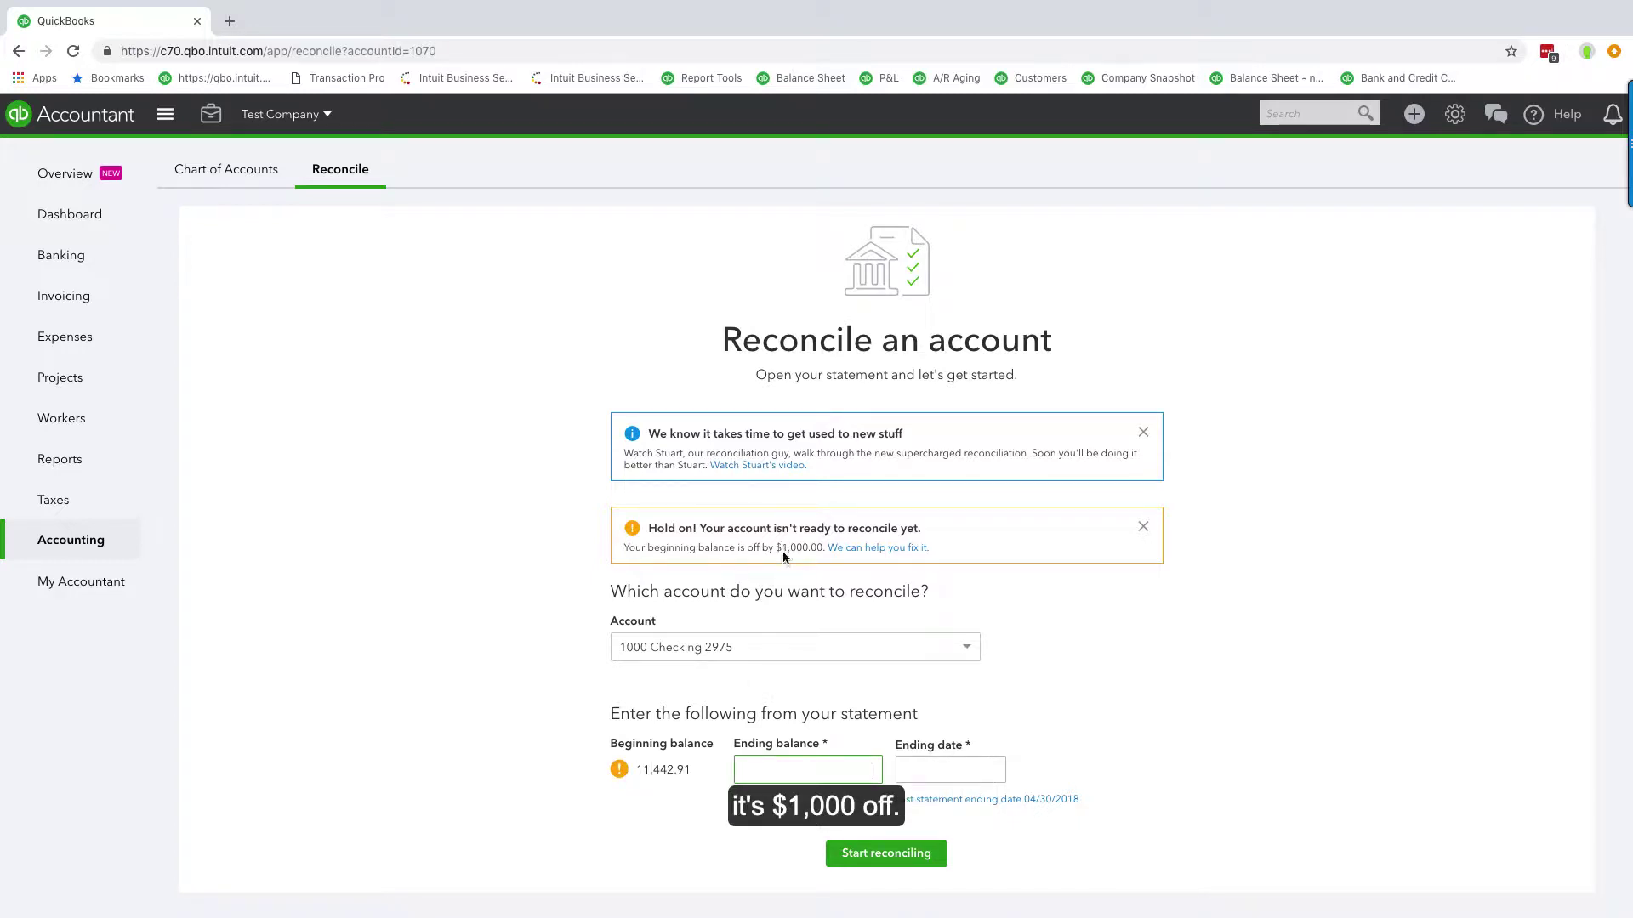
- Start reconciling 1000 Checking 2975 with a 05/31/2018 ending date and $0.00 ending balance
click(819, 773)
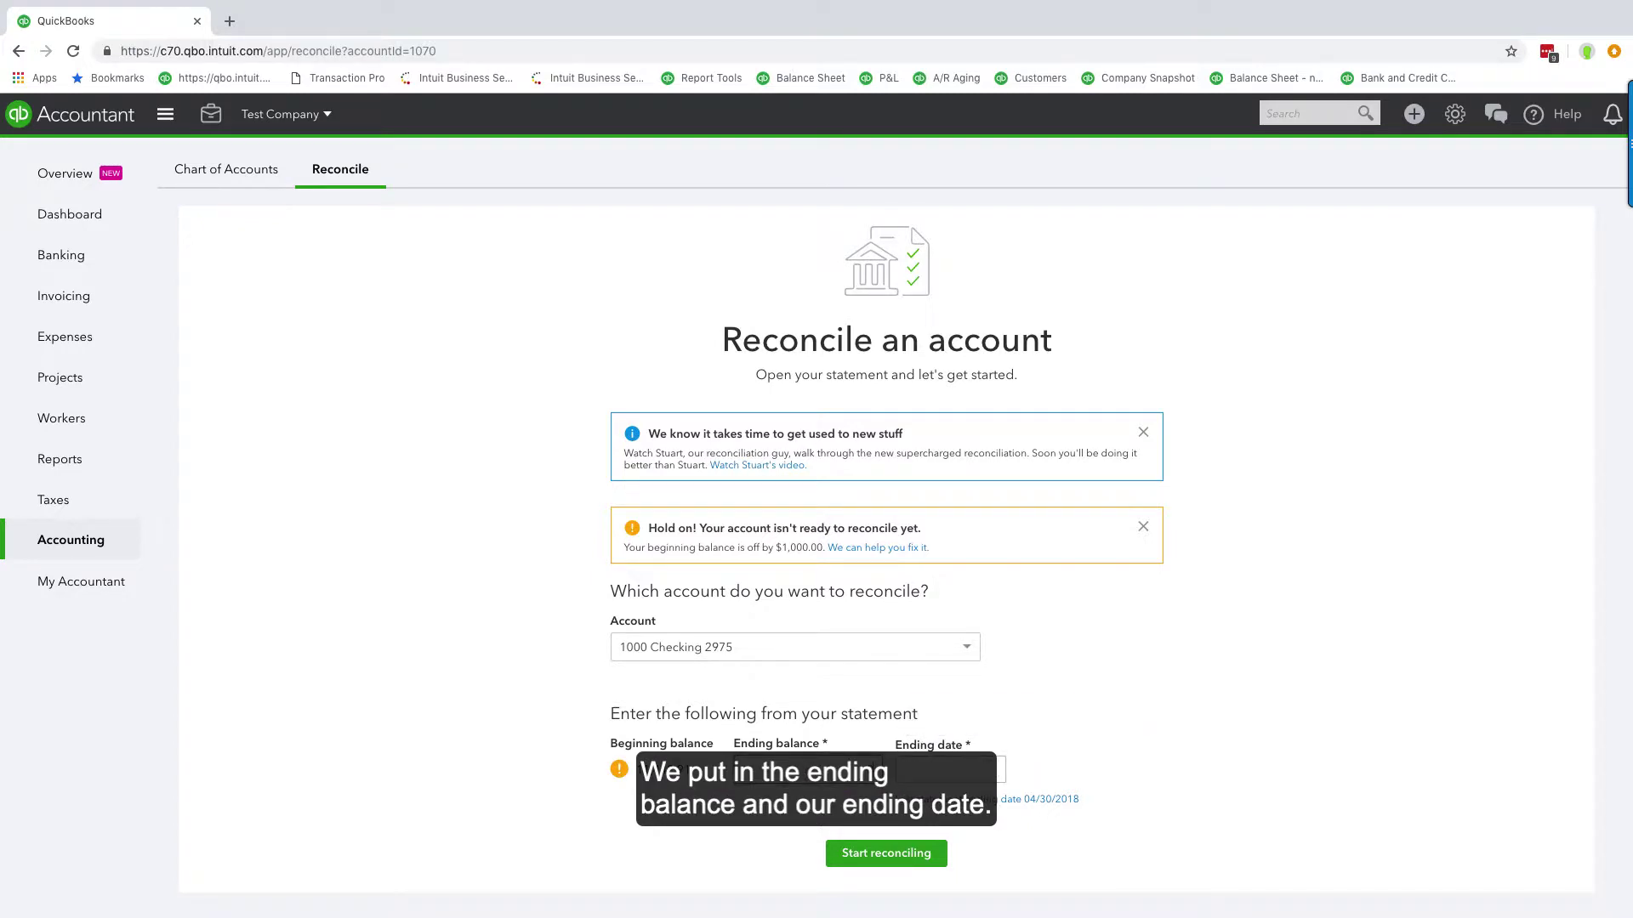
click(949, 770)
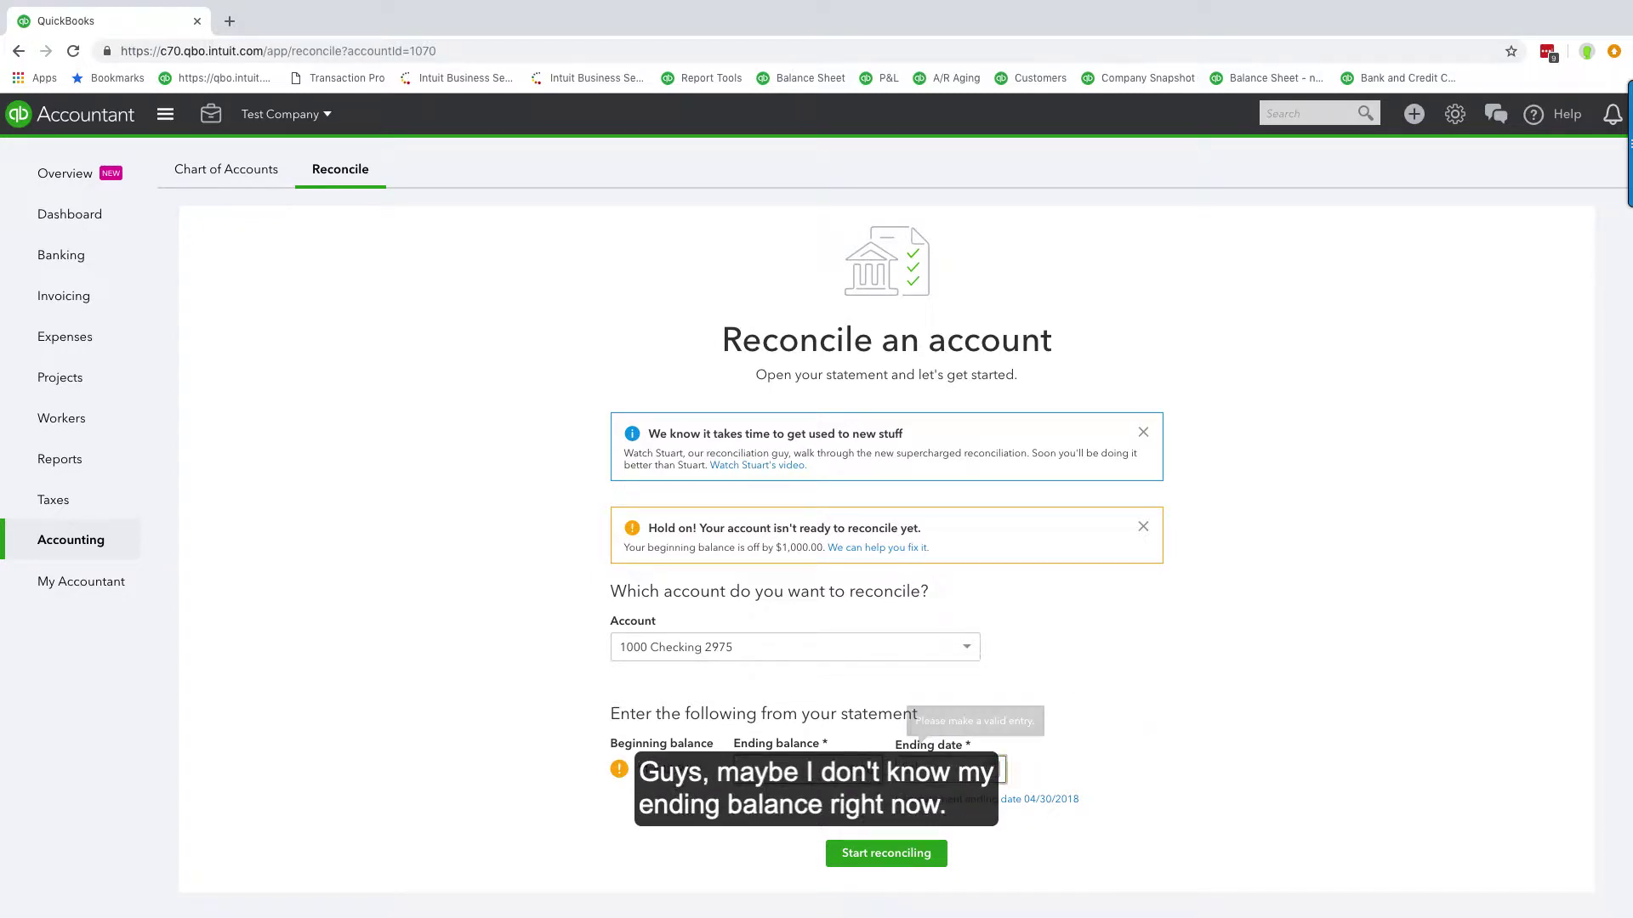
click(806, 772)
click(884, 852)
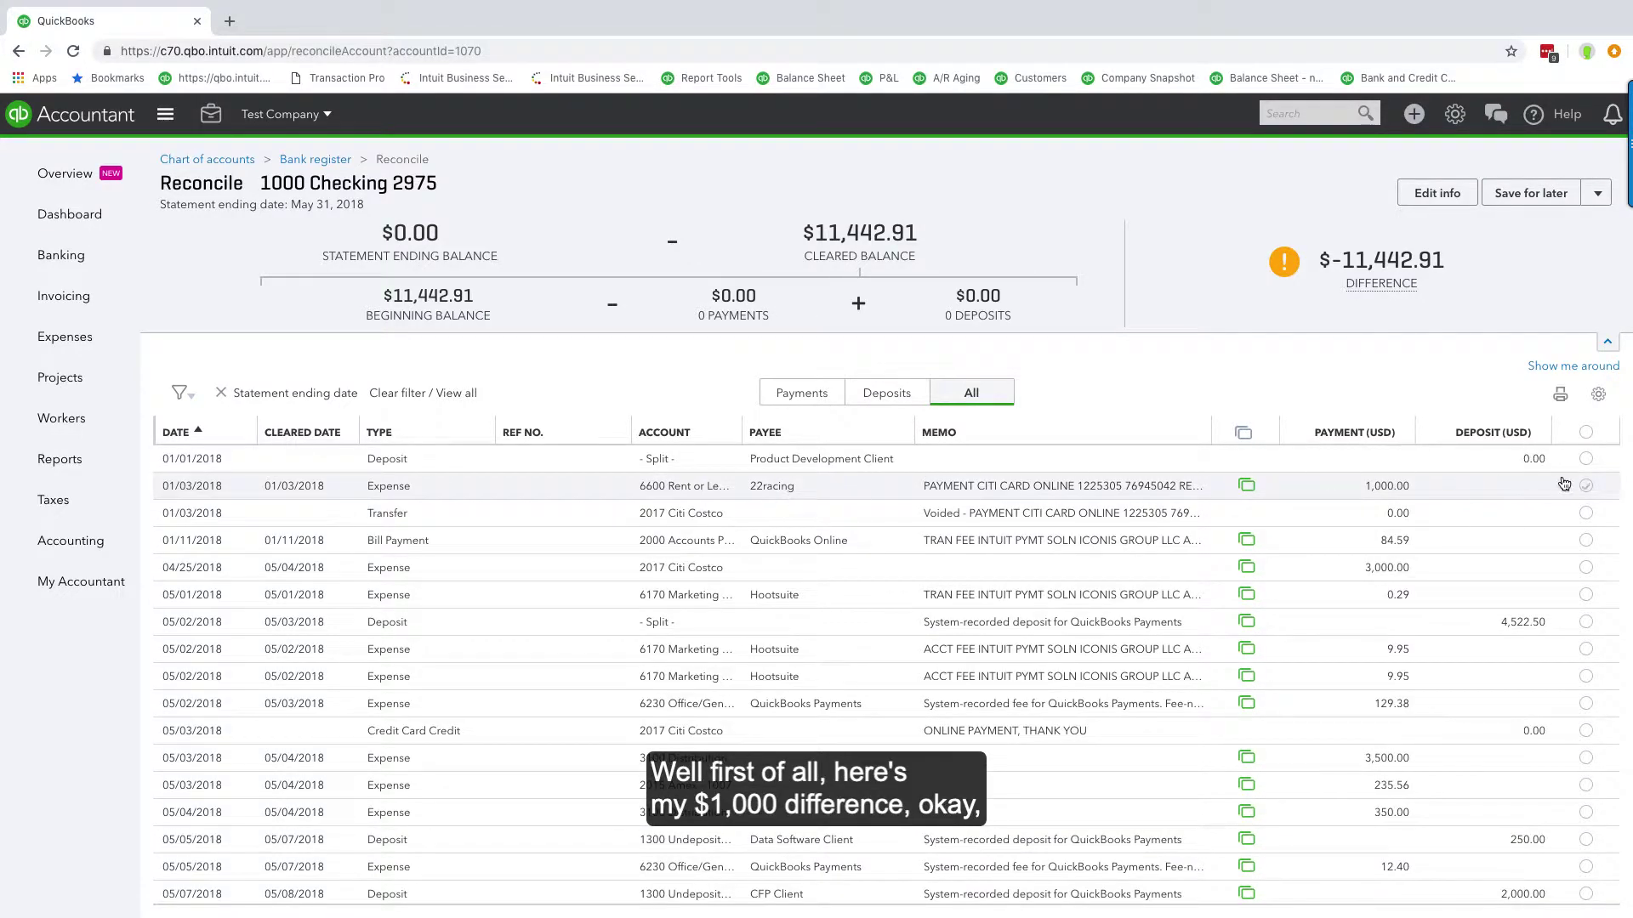
- Clear the $1,000.00 01/03/2018 22racing payment and open the statement info editor
click(1586, 487)
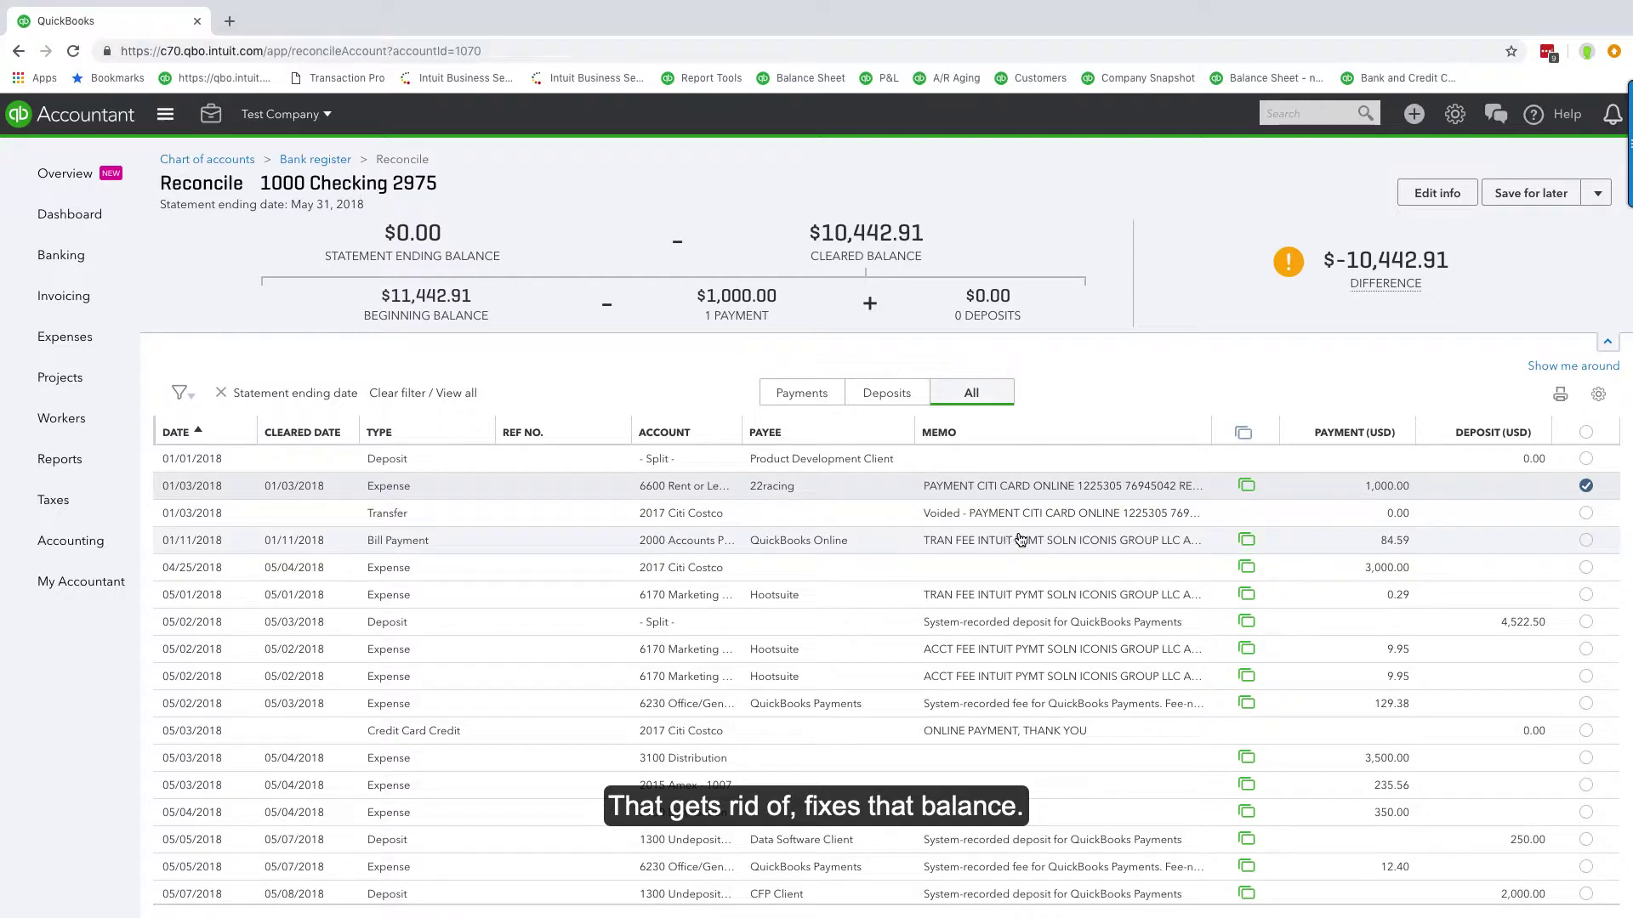
click(1443, 197)
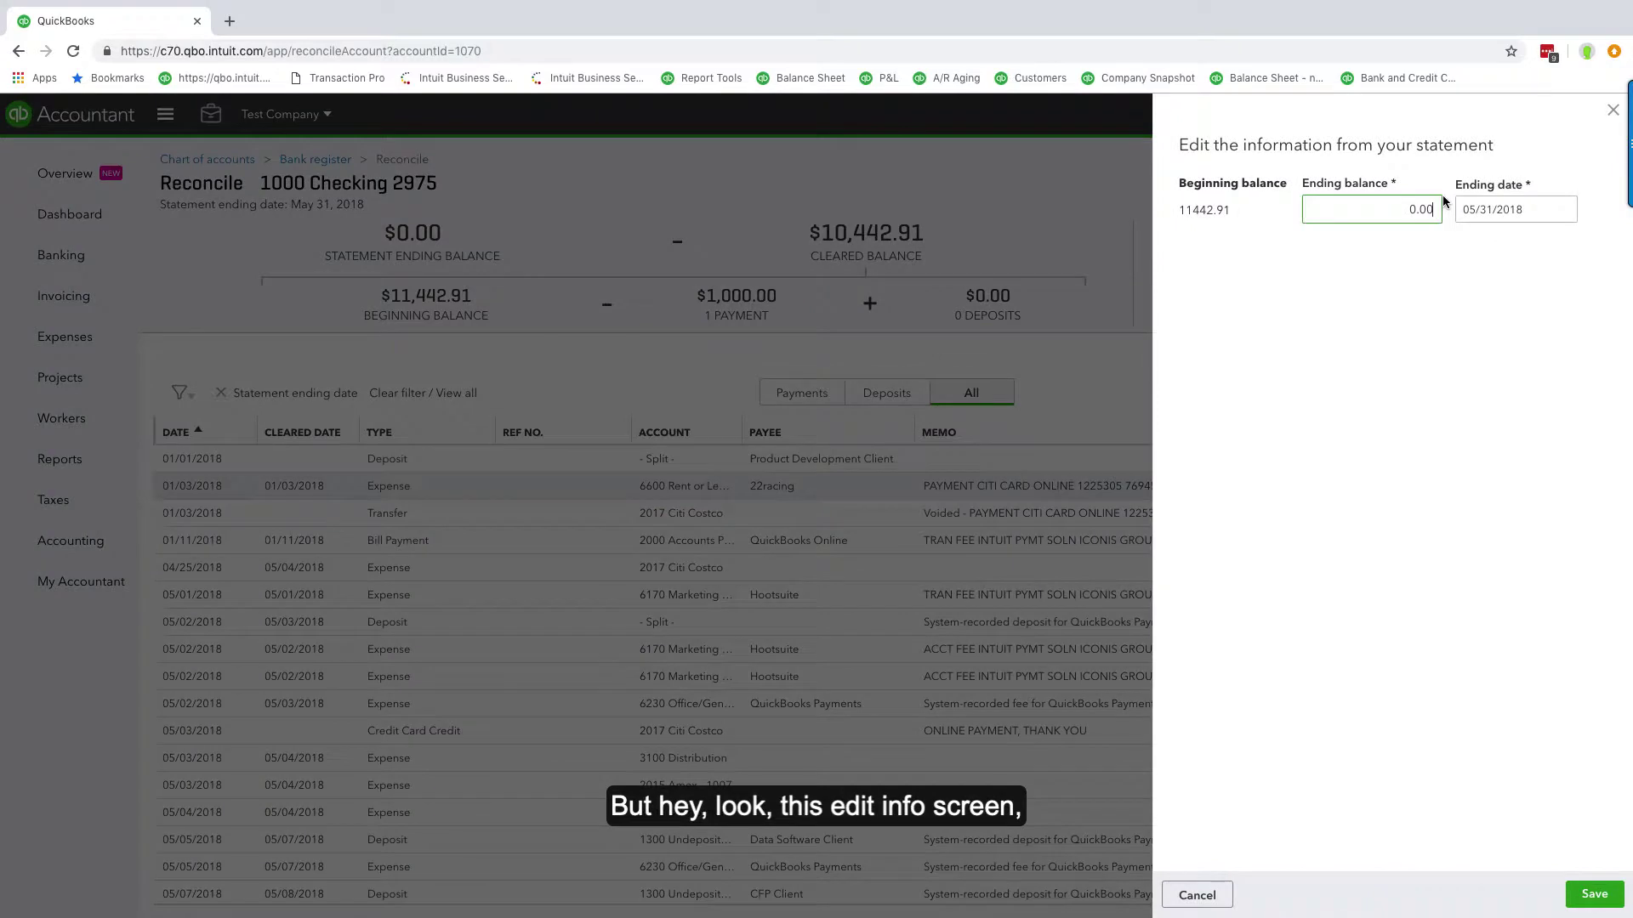
- Replace the 0.00 statement ending balance with 10442.91 and save, zeroing the difference
click(1382, 213)
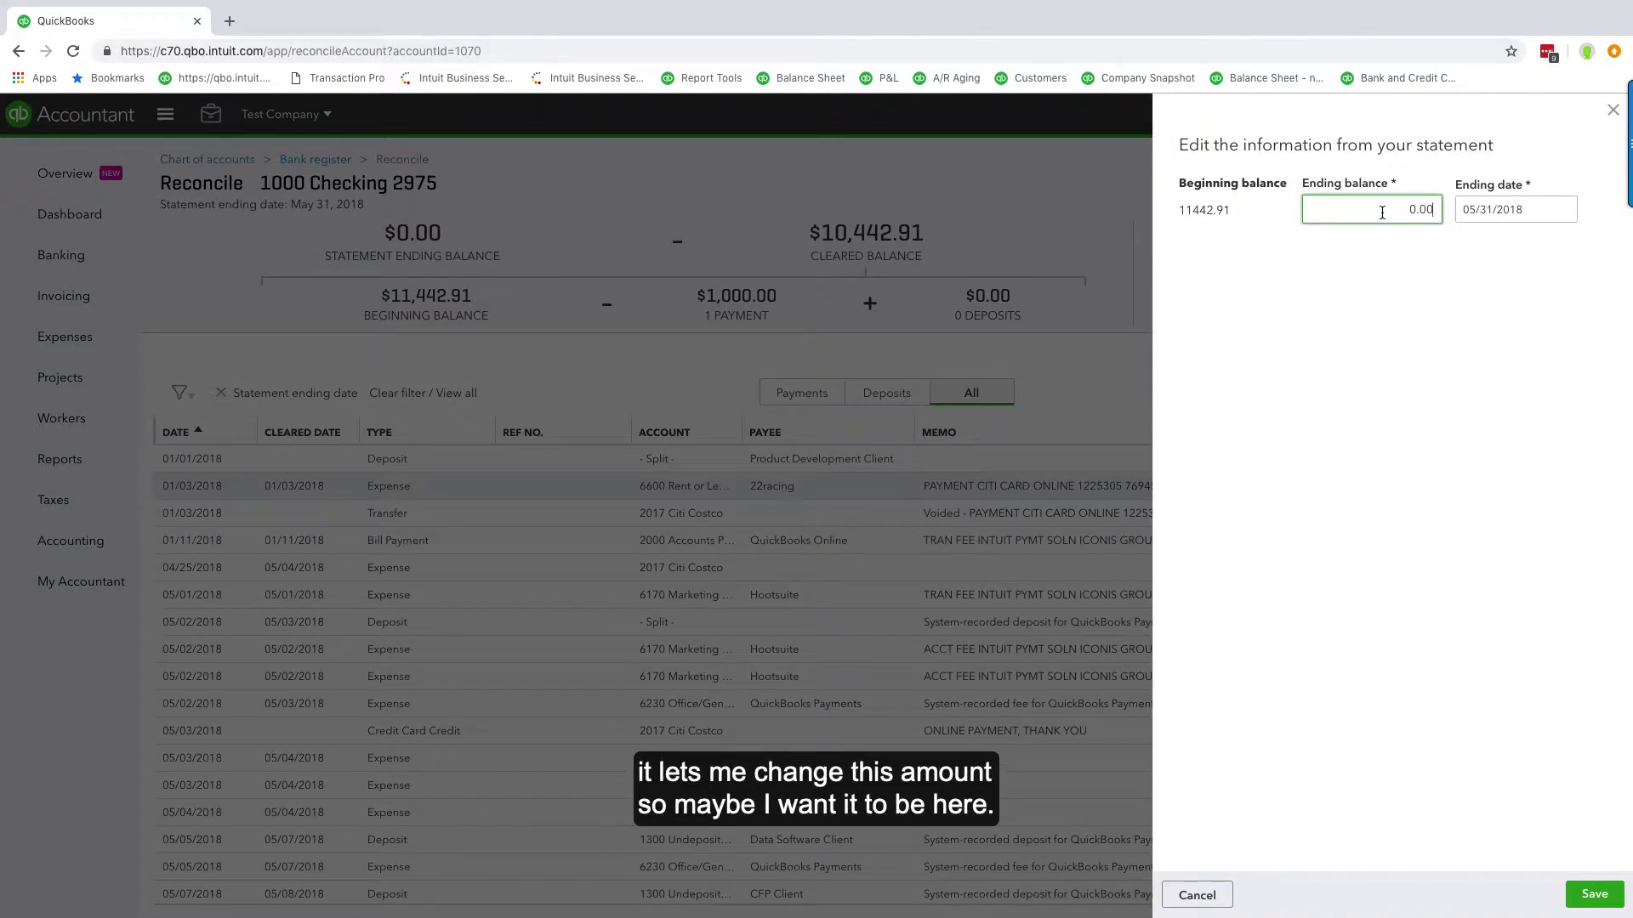
double_click(1382, 213)
text(10442.91)
key(Tab)
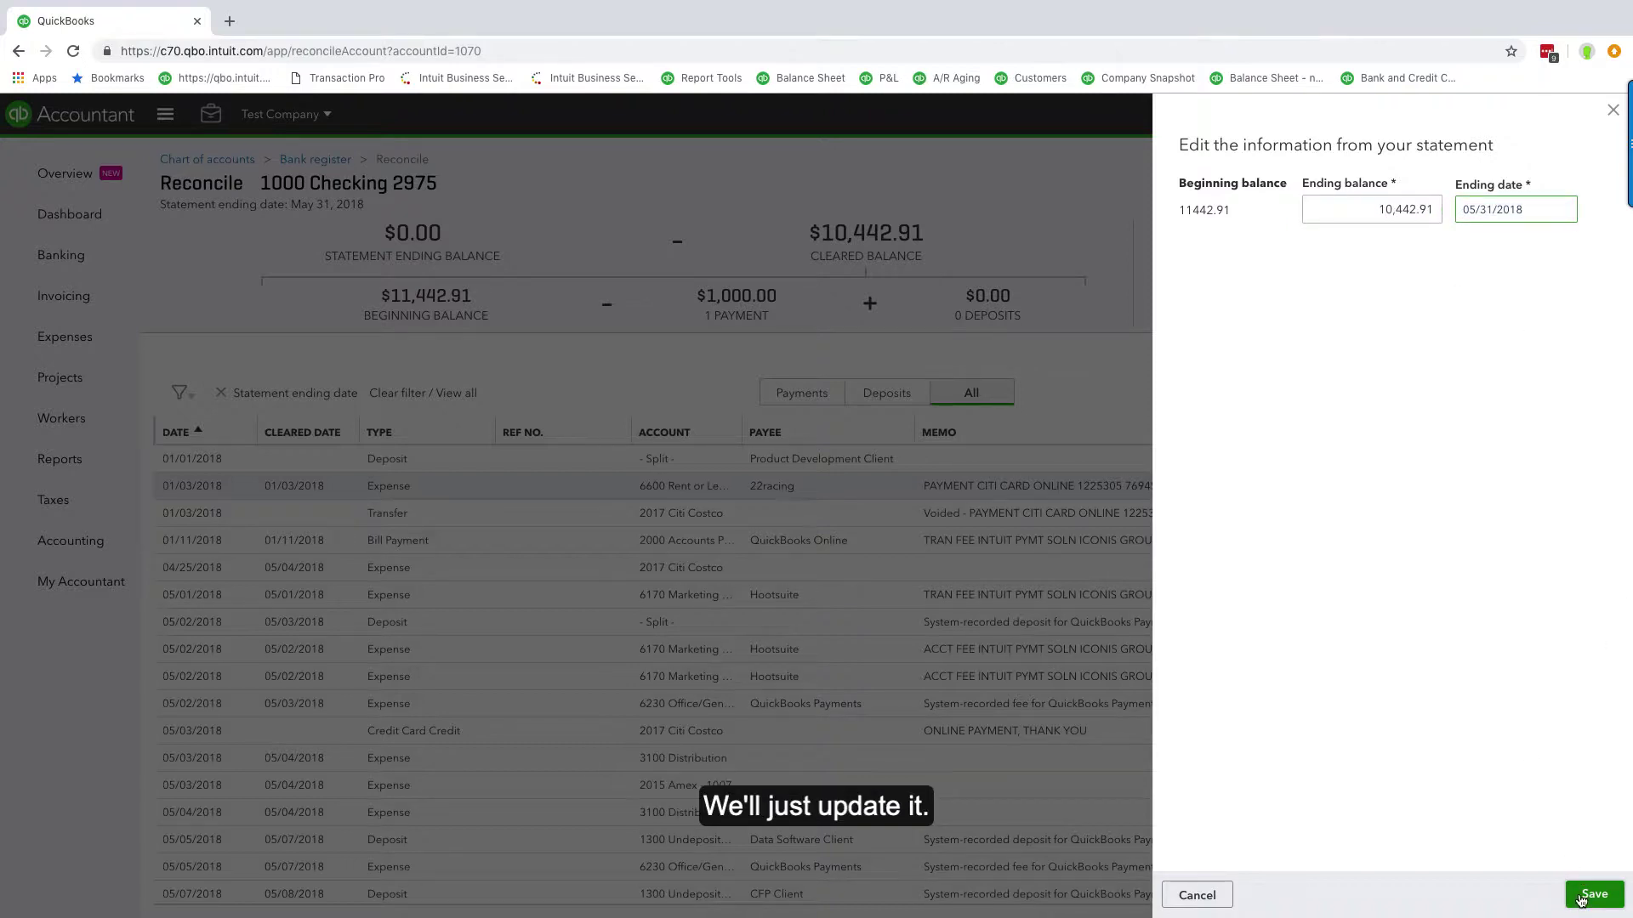
click(1583, 893)
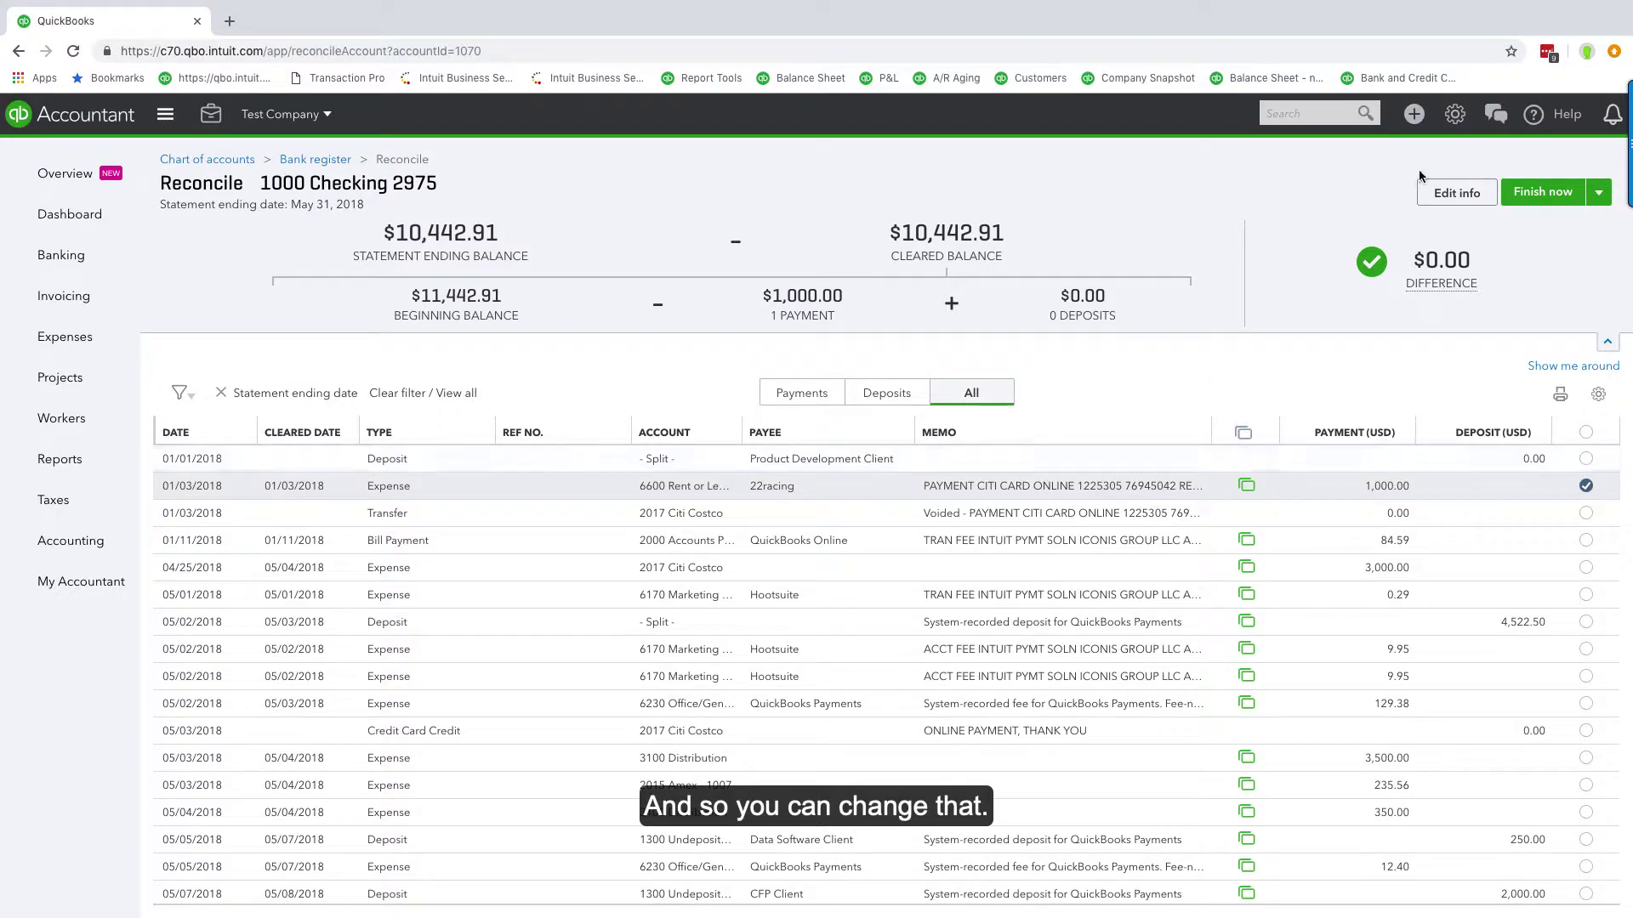
click(1437, 193)
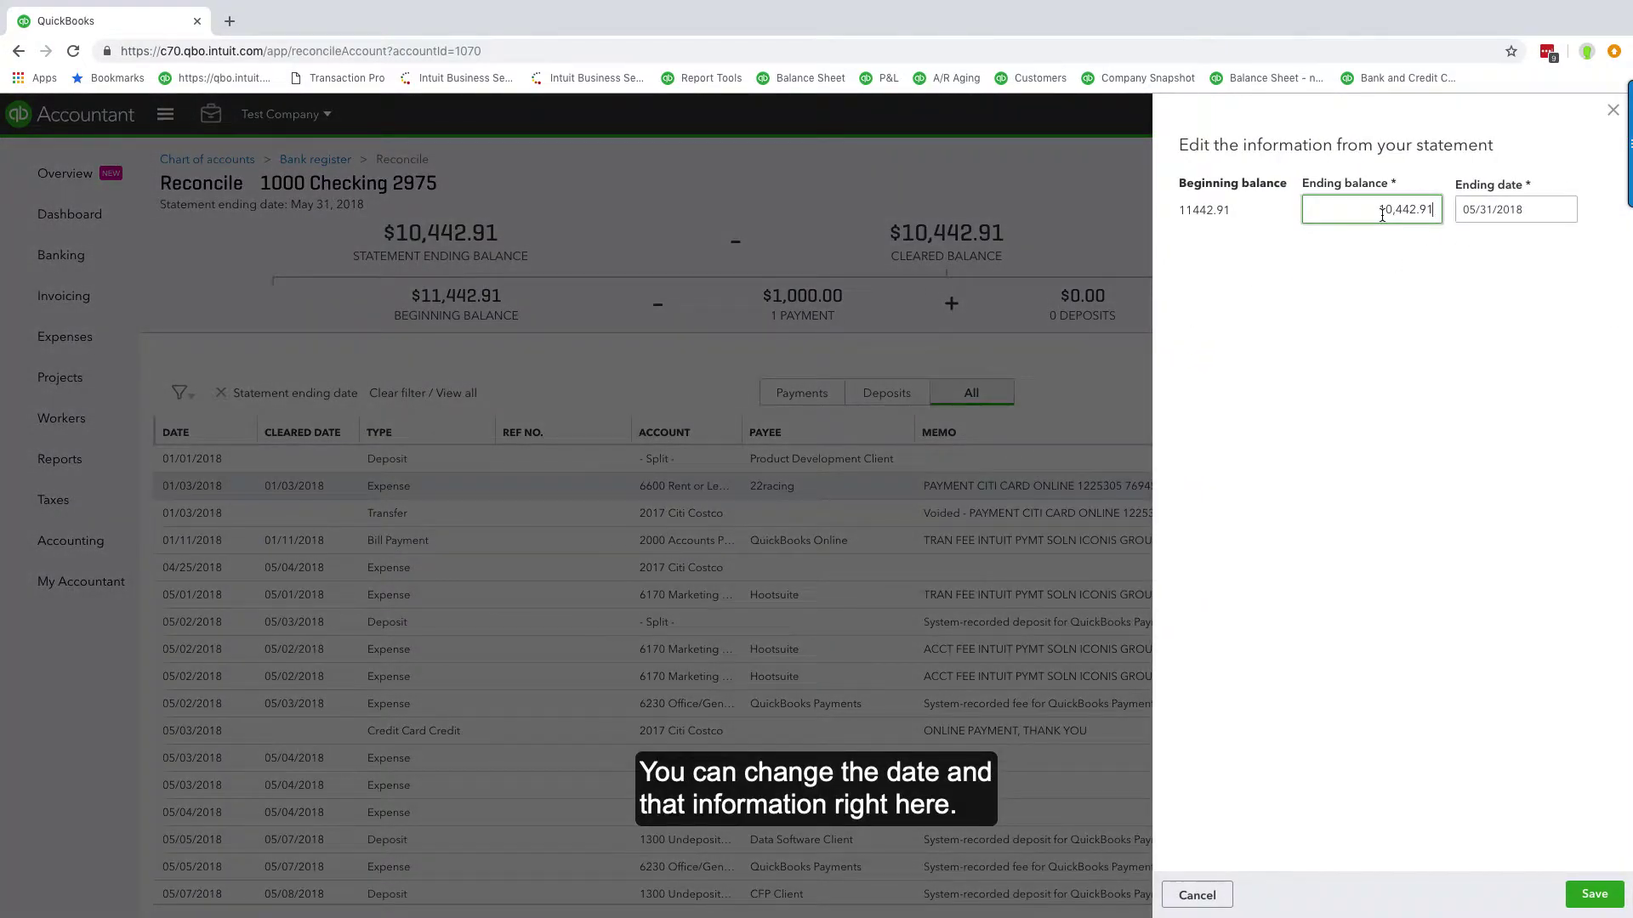
click(1594, 894)
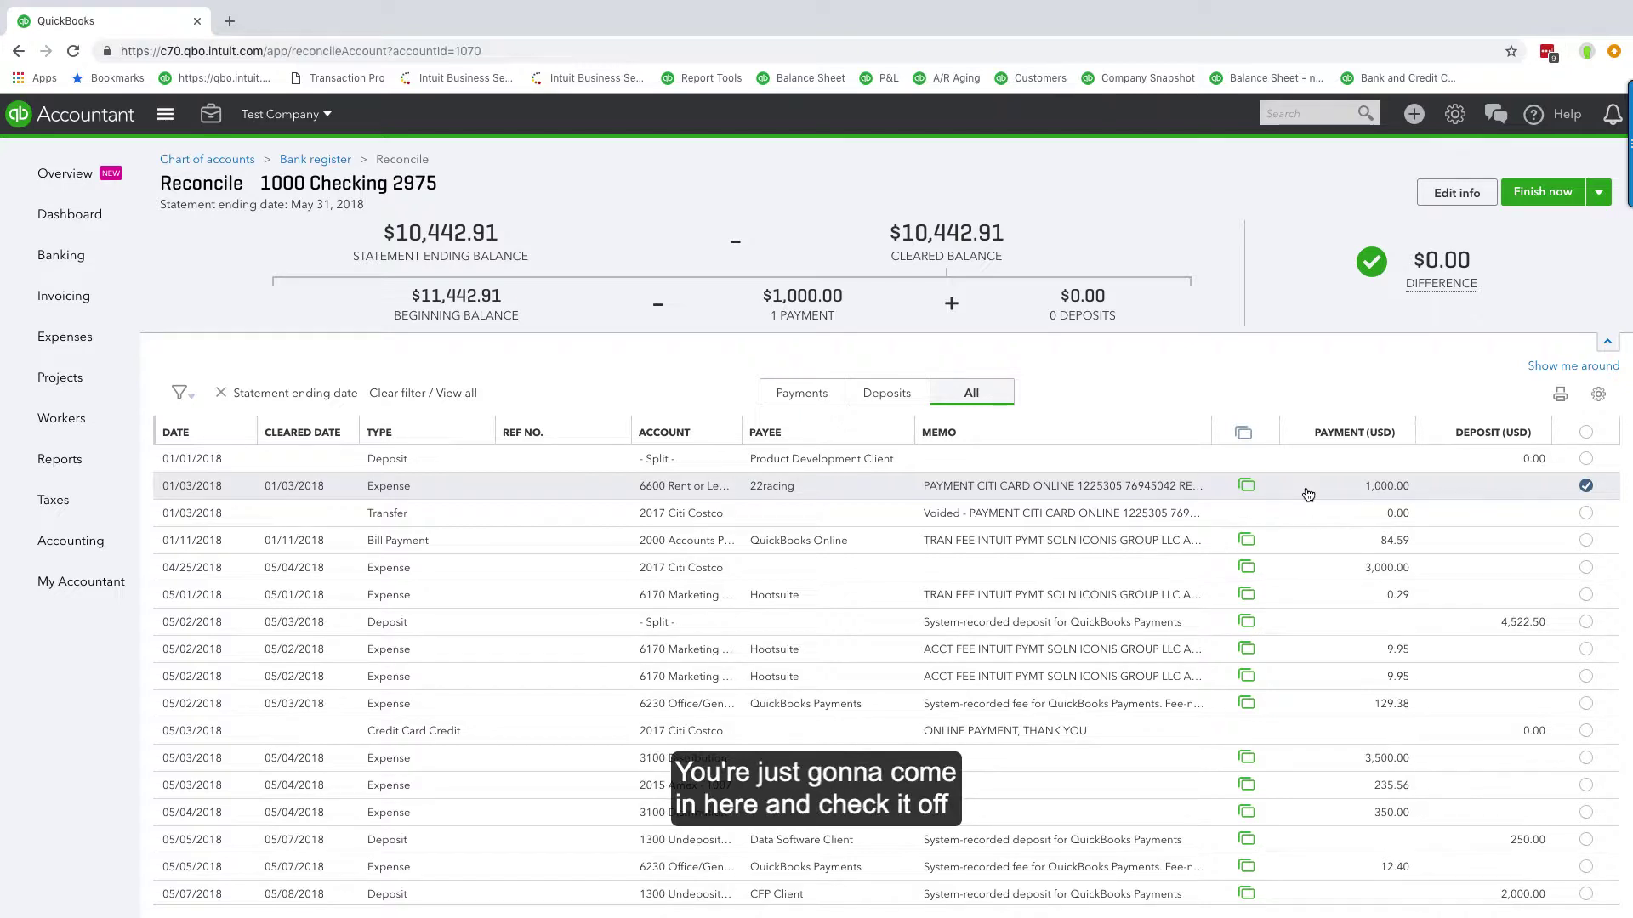
- Clear the zero-amount 01/01/2018 deposit and the voided 01/03/2018 Citi Costco transfer
click(1586, 459)
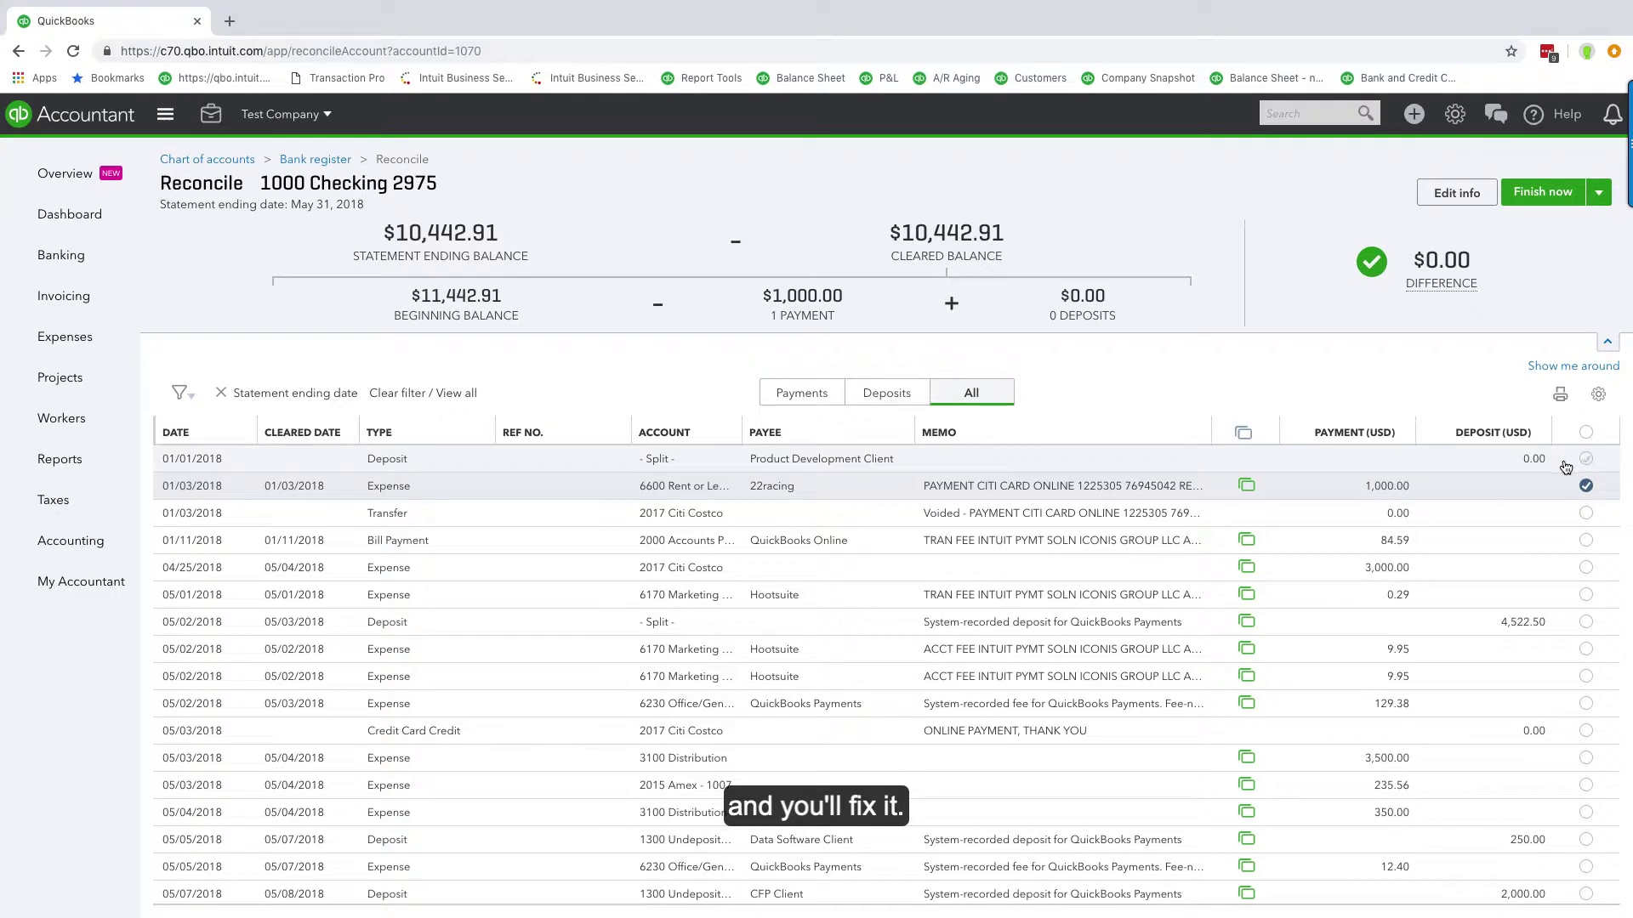
click(1586, 513)
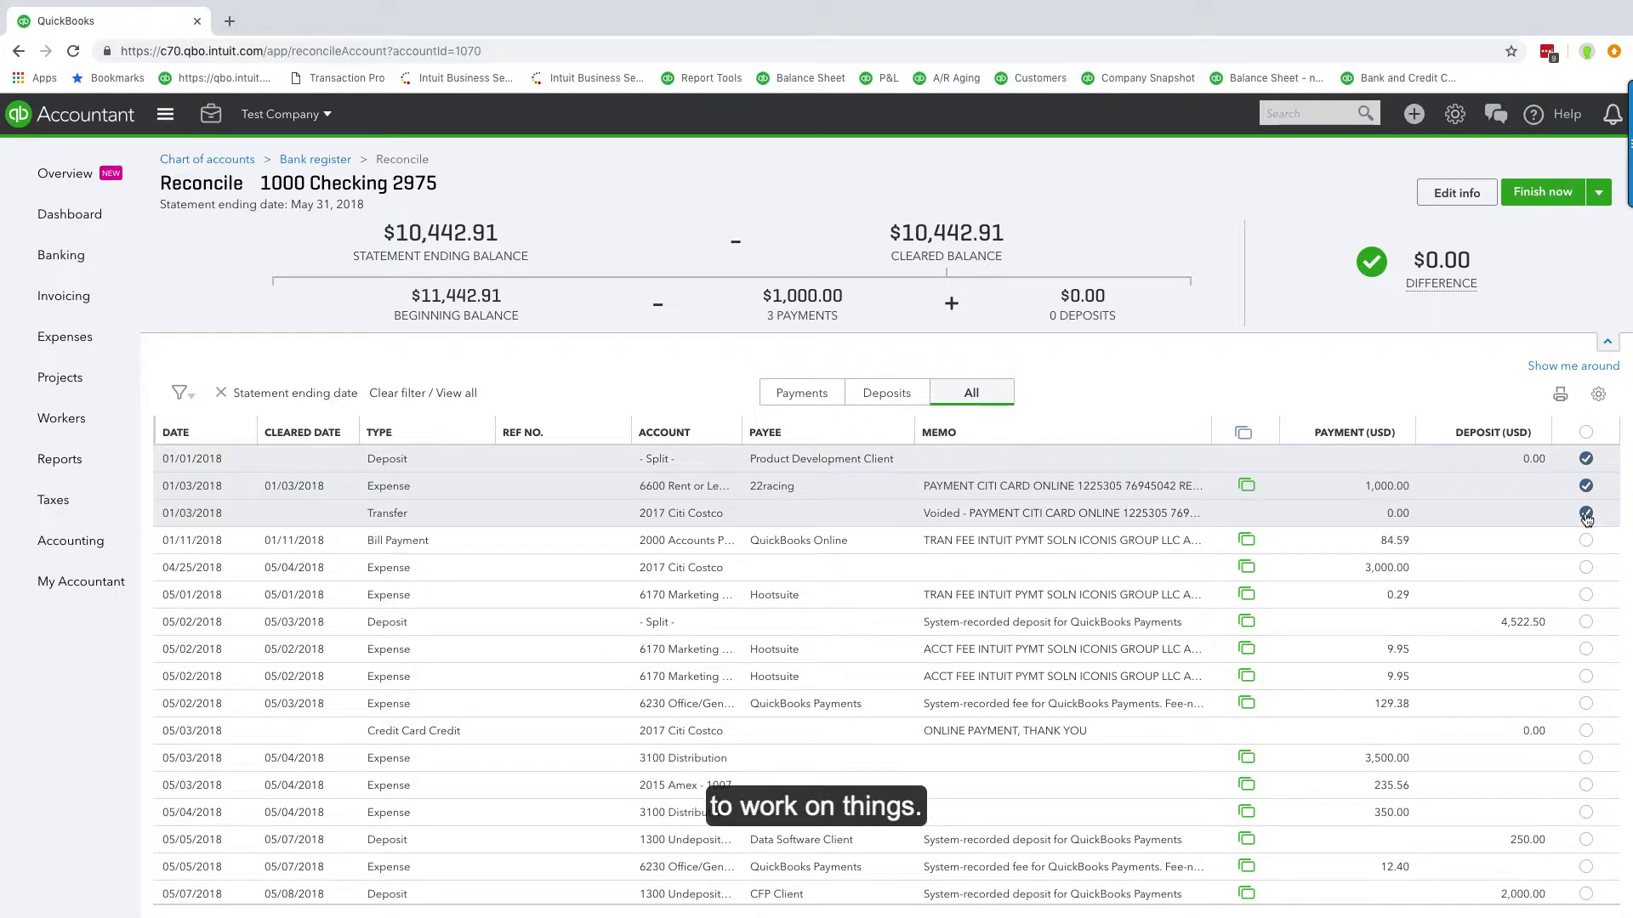
click(1598, 395)
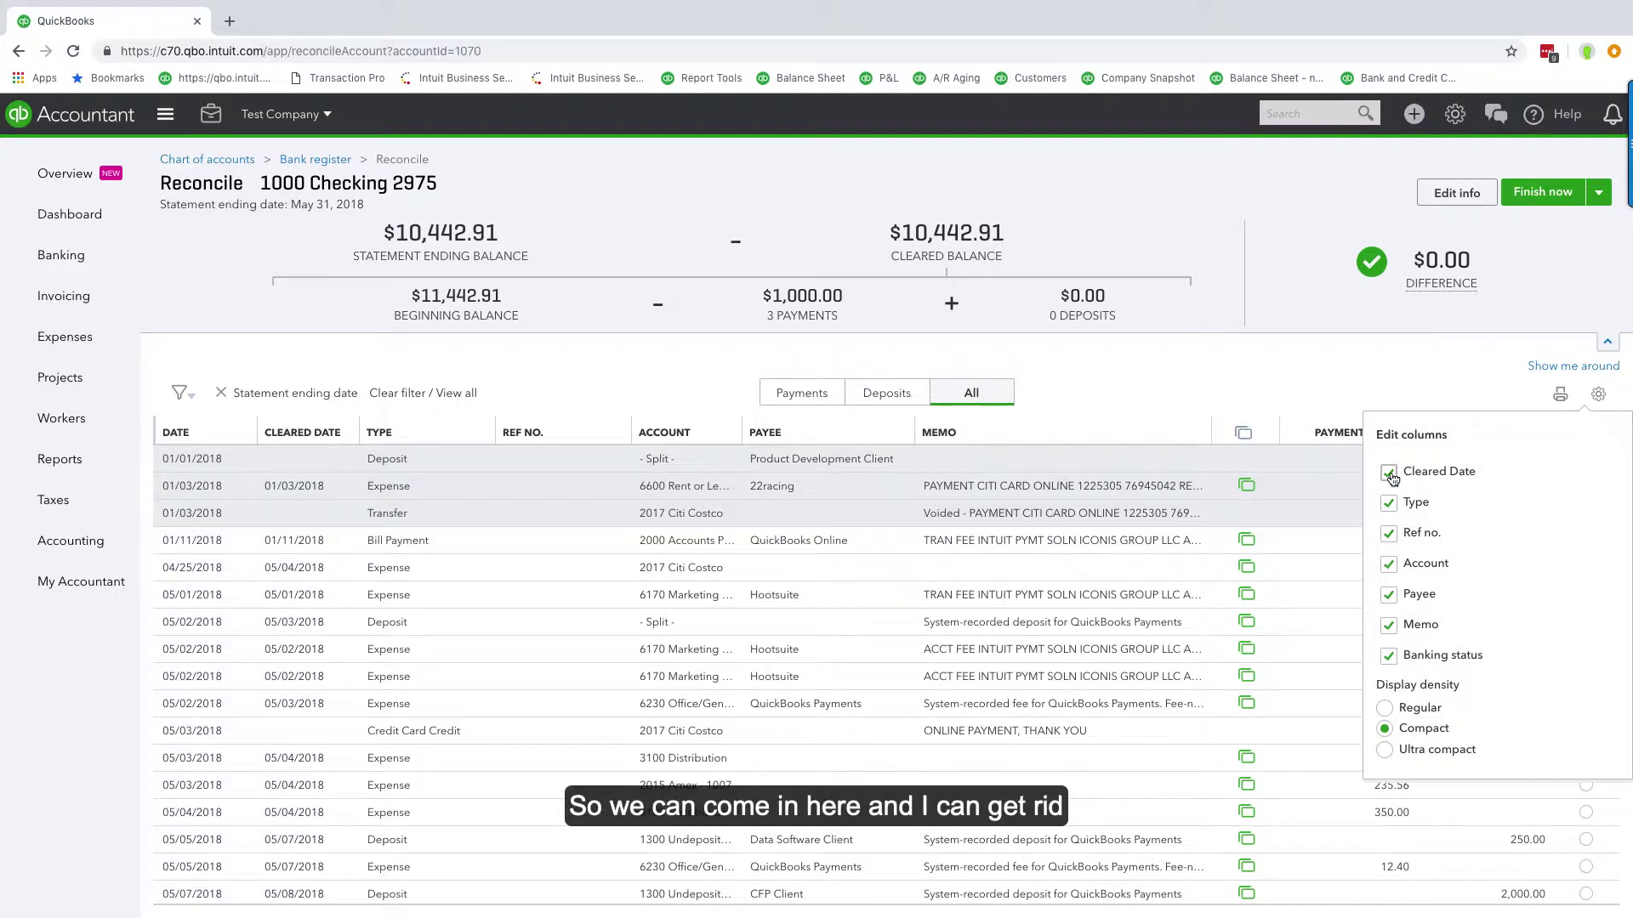
click(1388, 534)
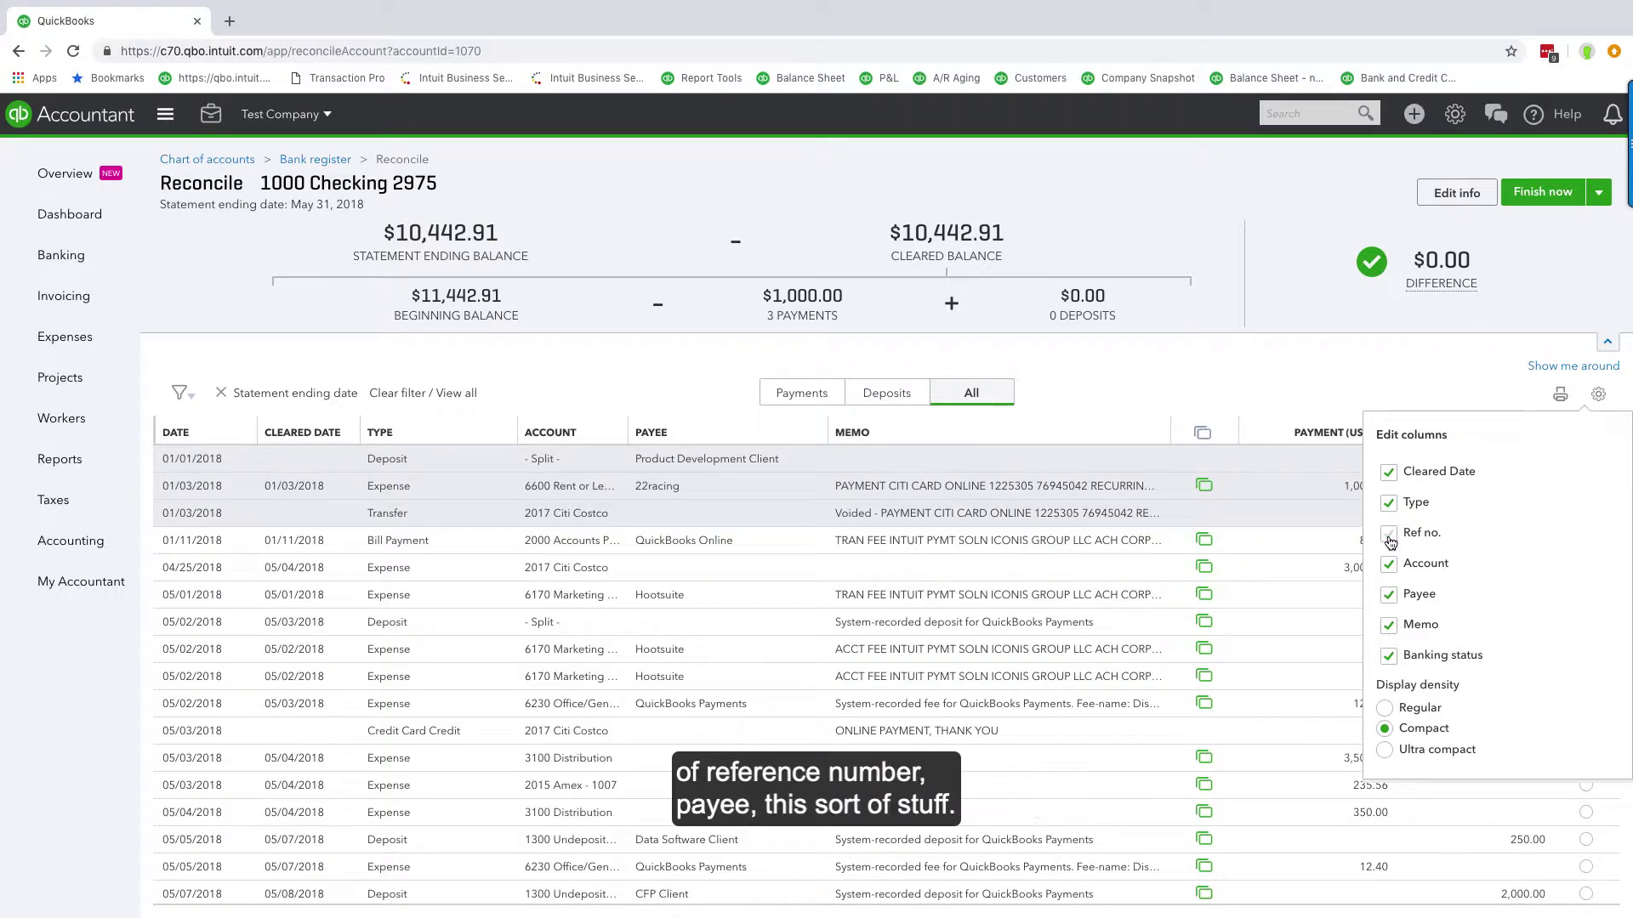
click(1389, 595)
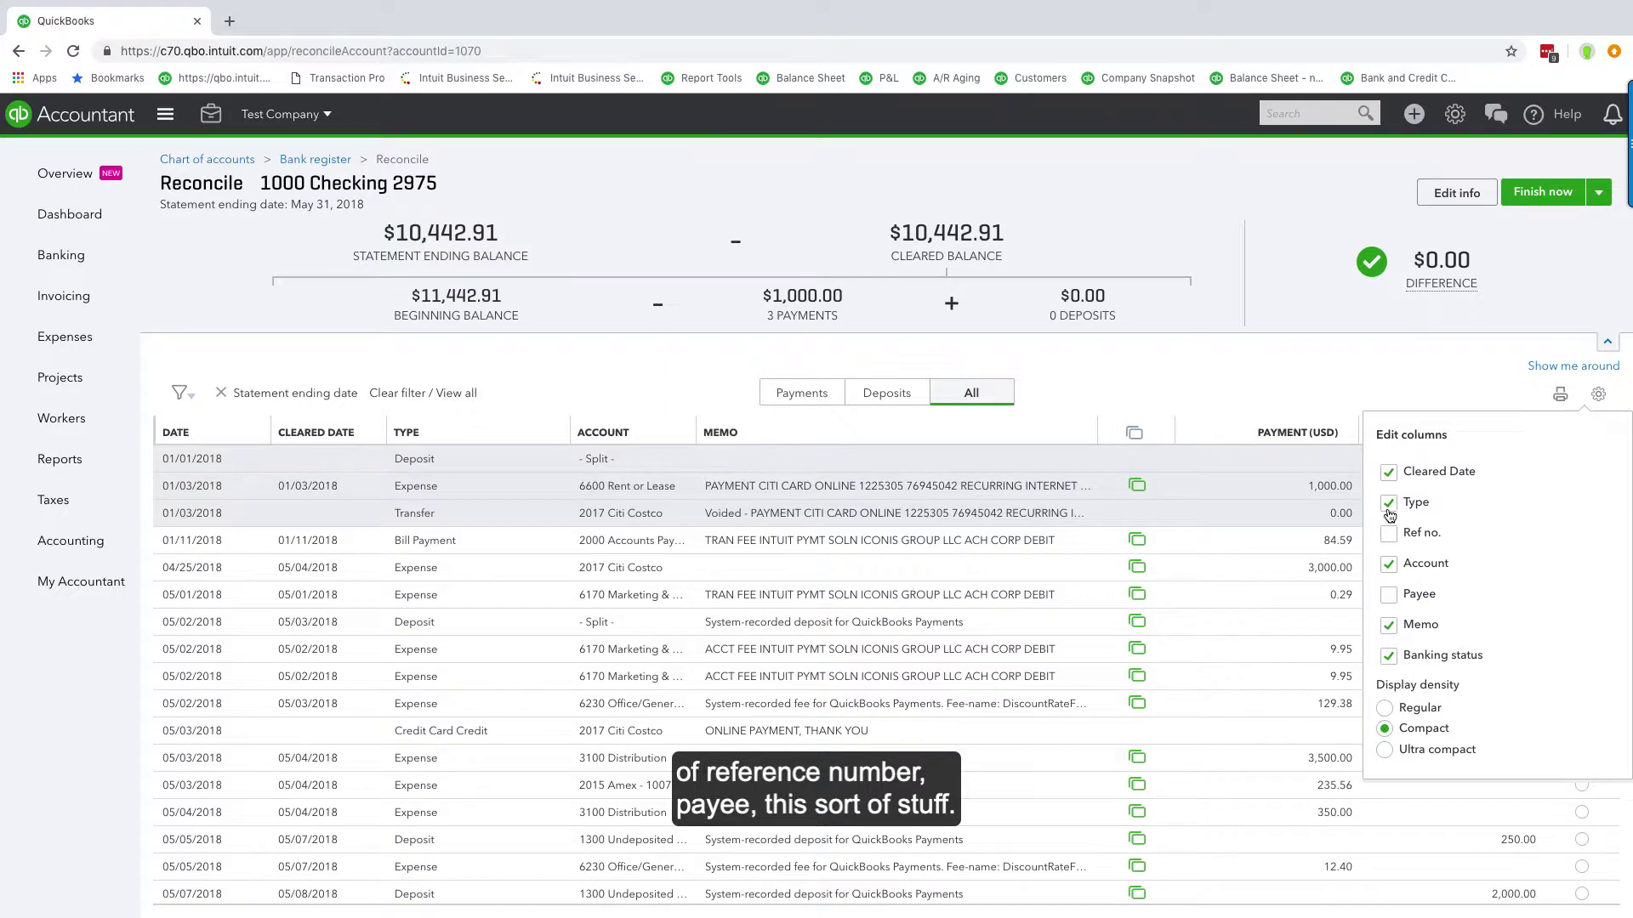
click(1385, 711)
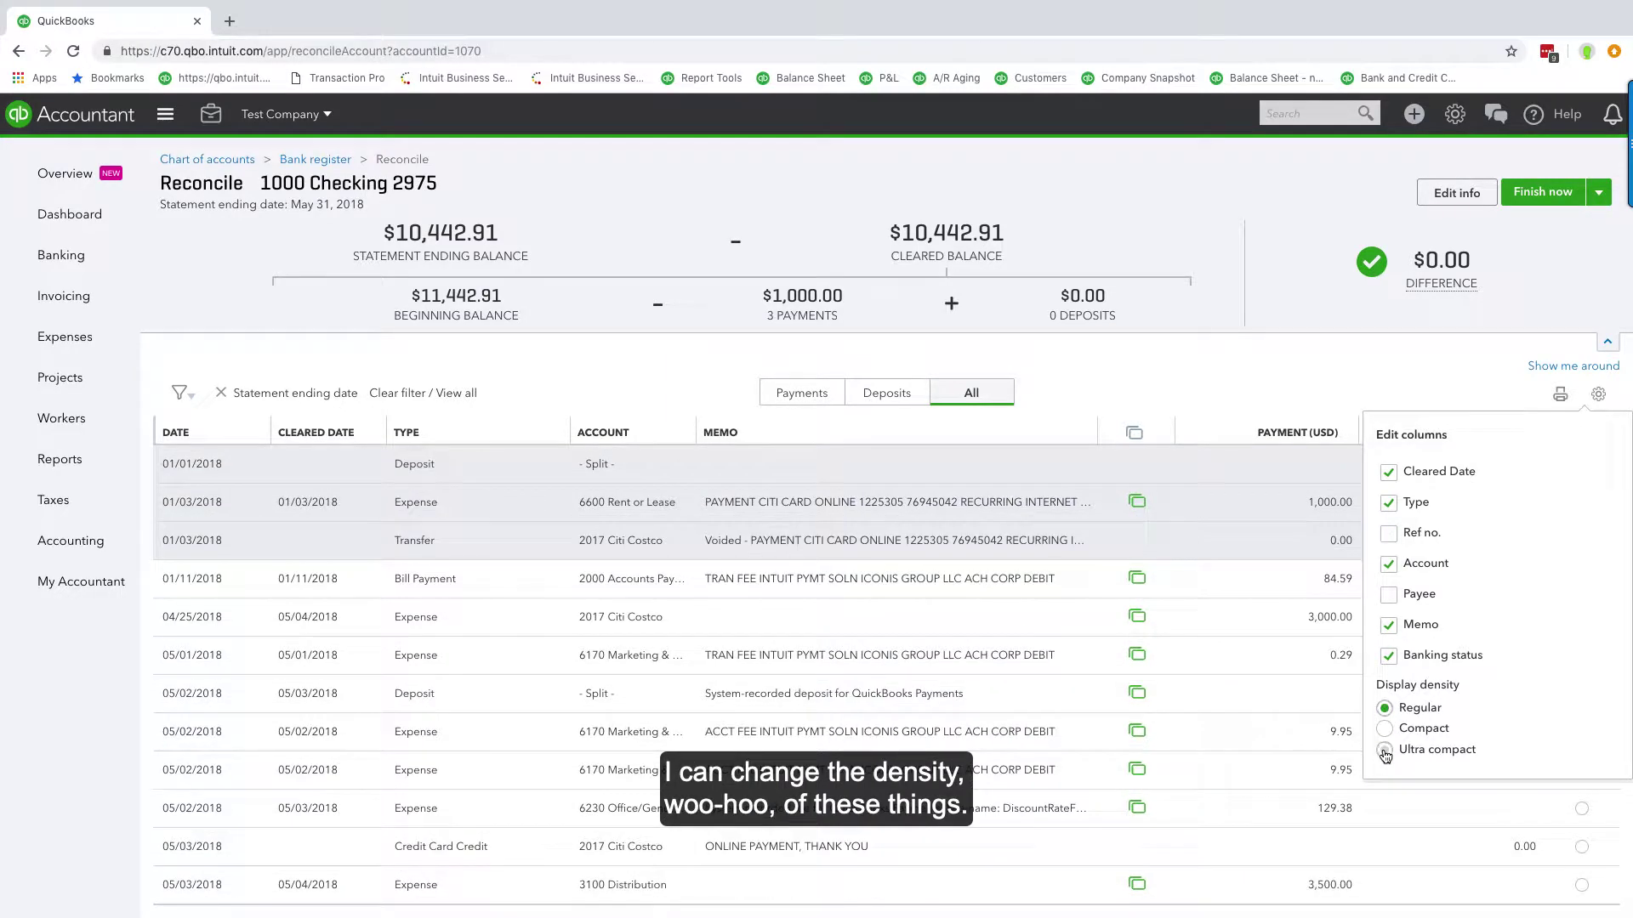
click(1385, 751)
click(1385, 730)
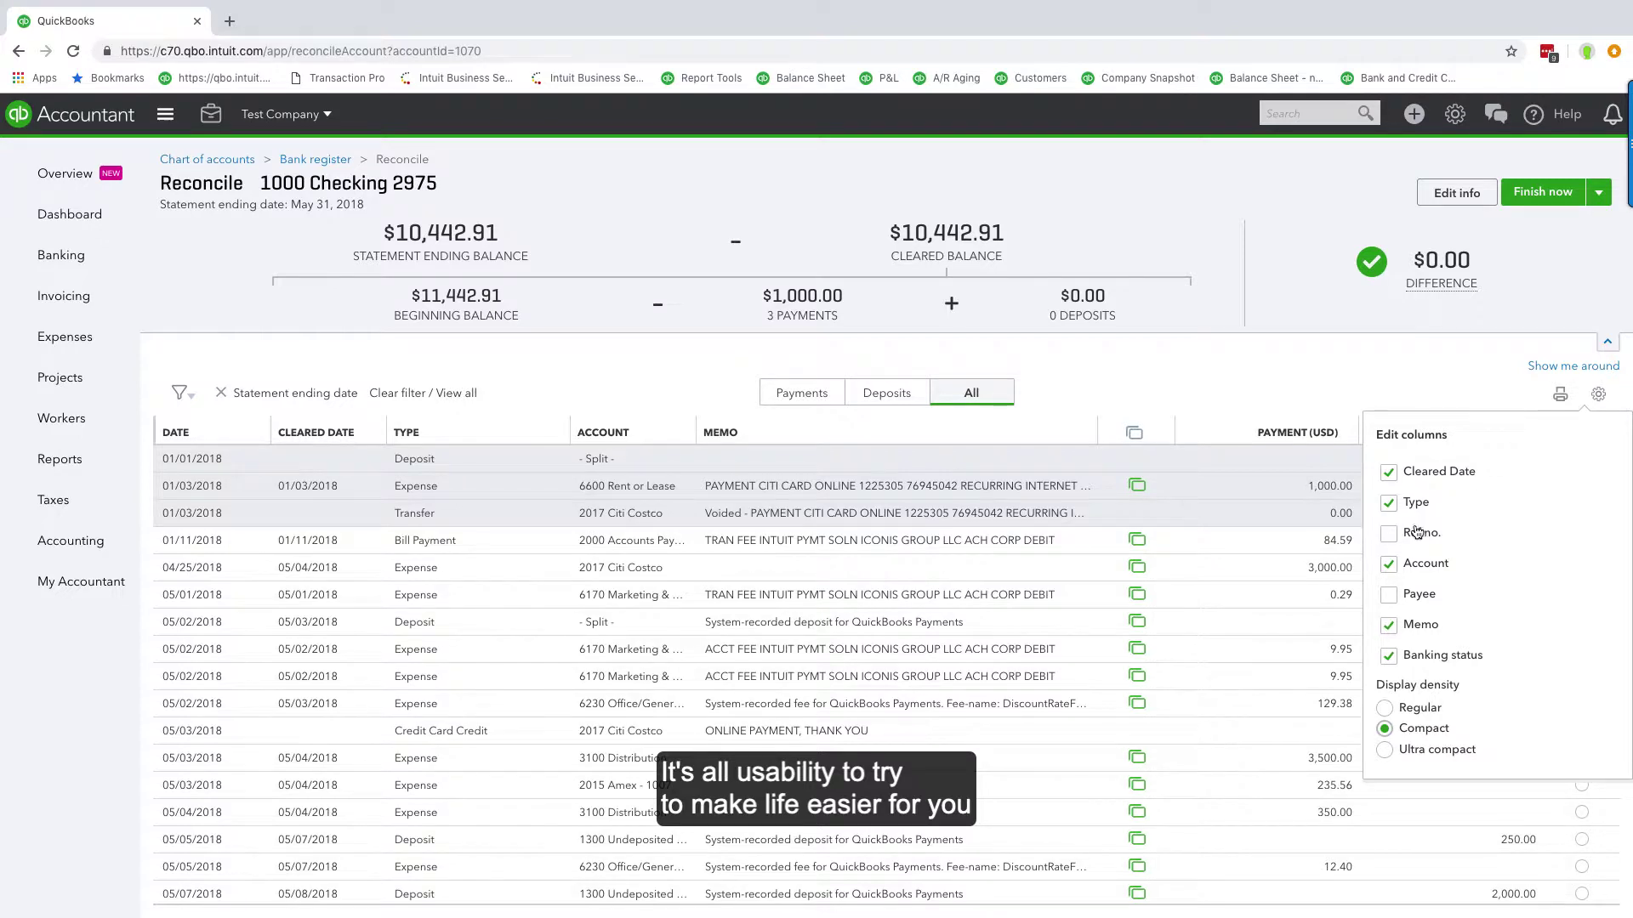
click(1388, 534)
click(1389, 595)
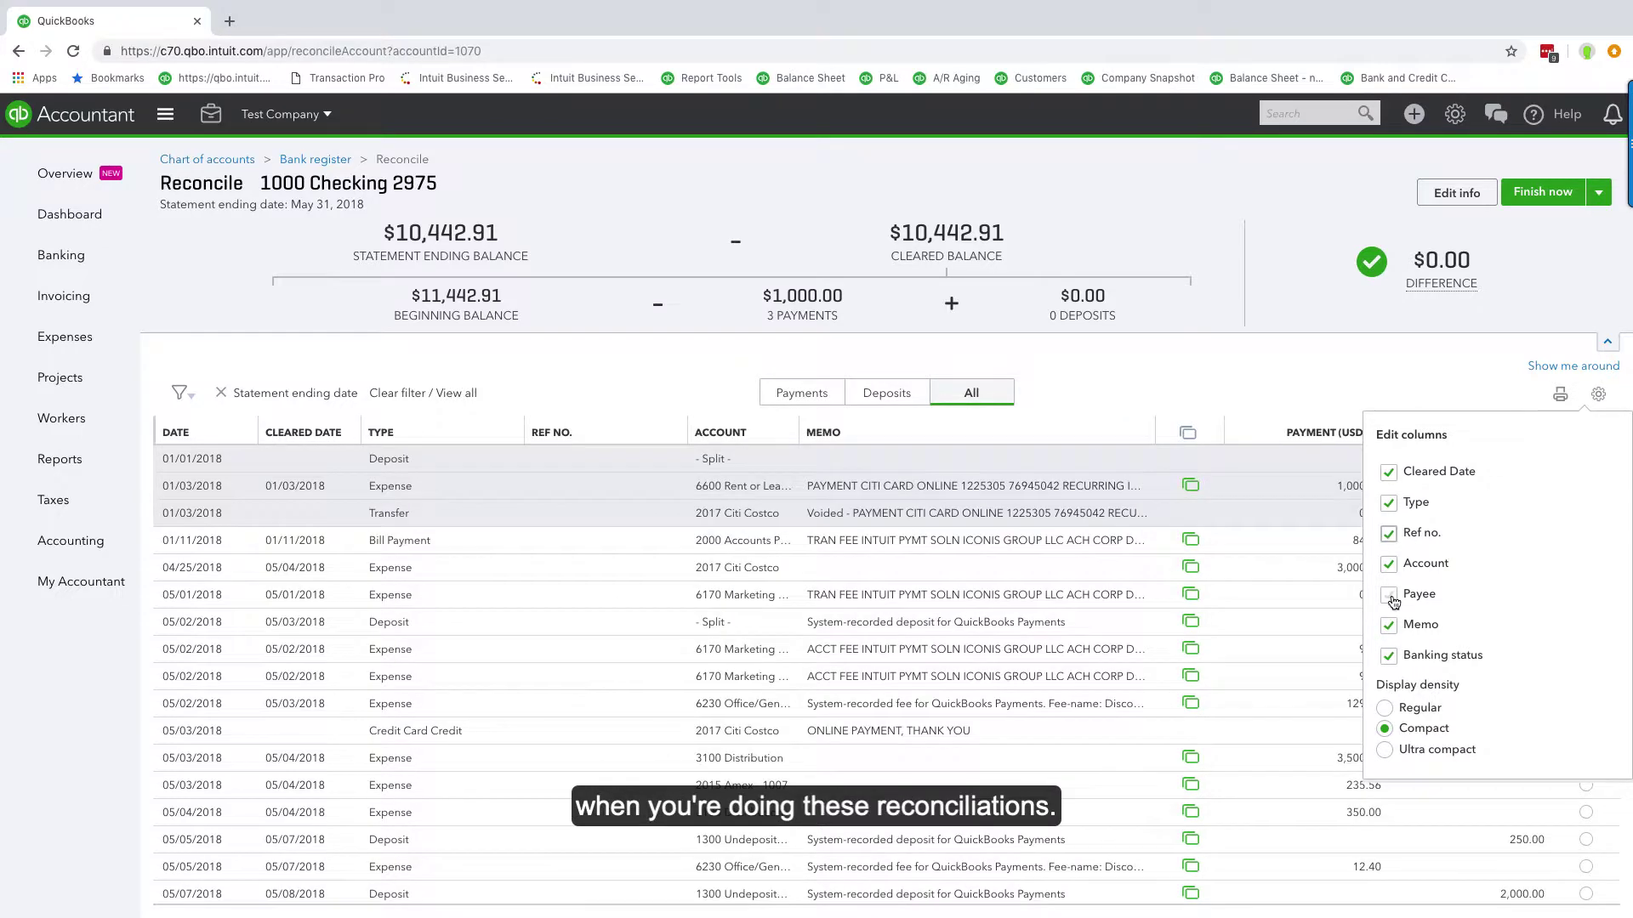
click(1608, 397)
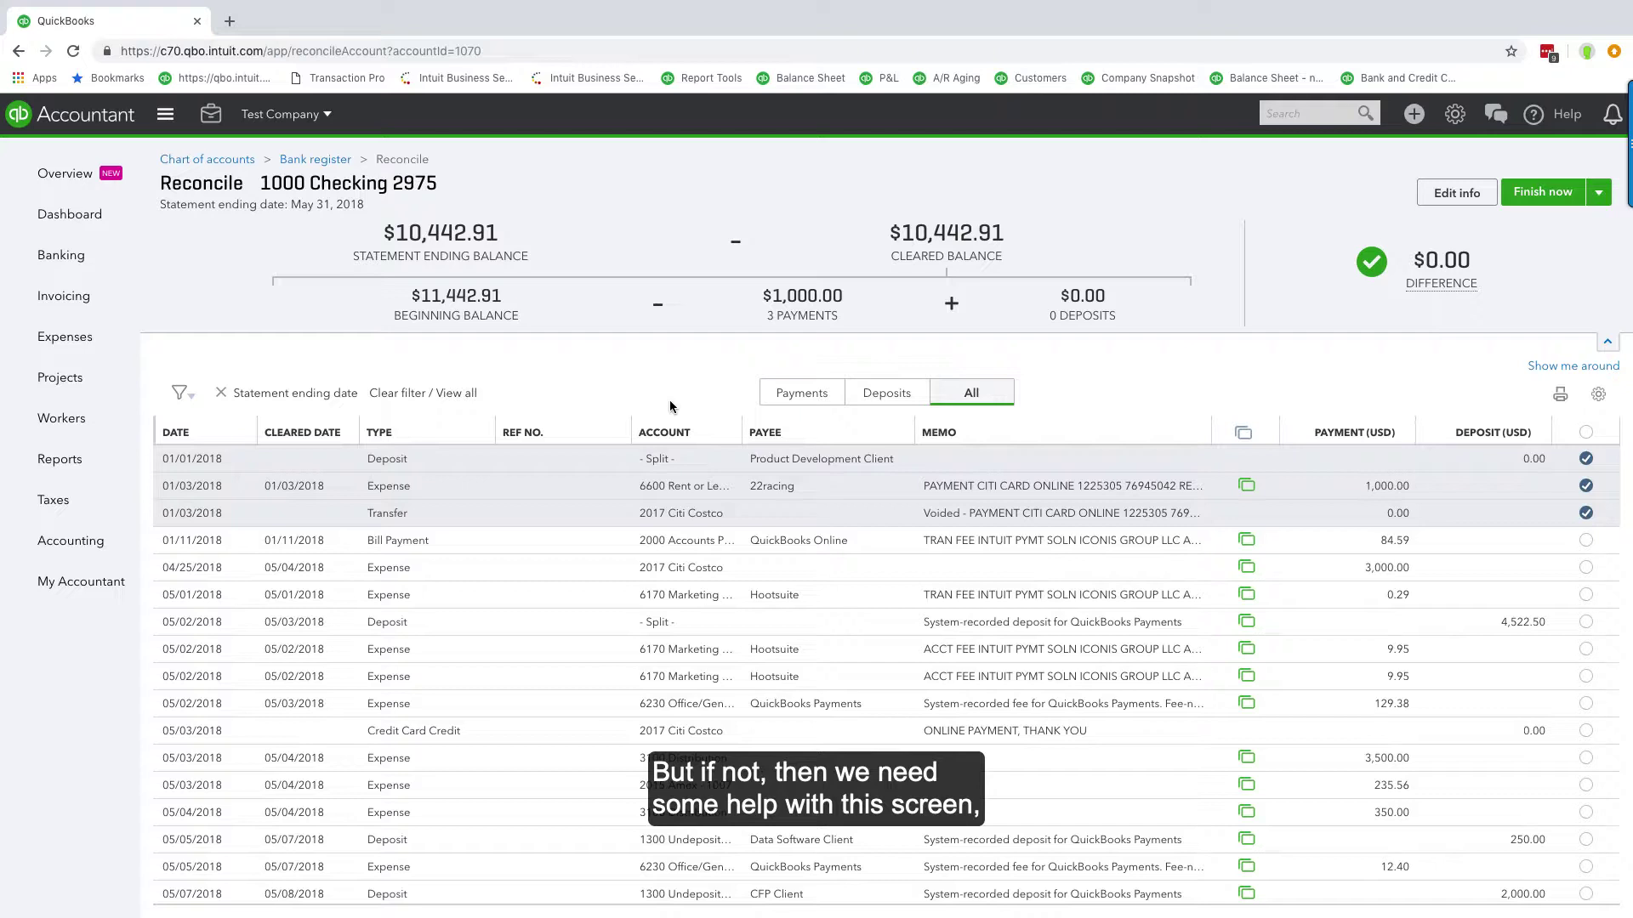
click(870, 395)
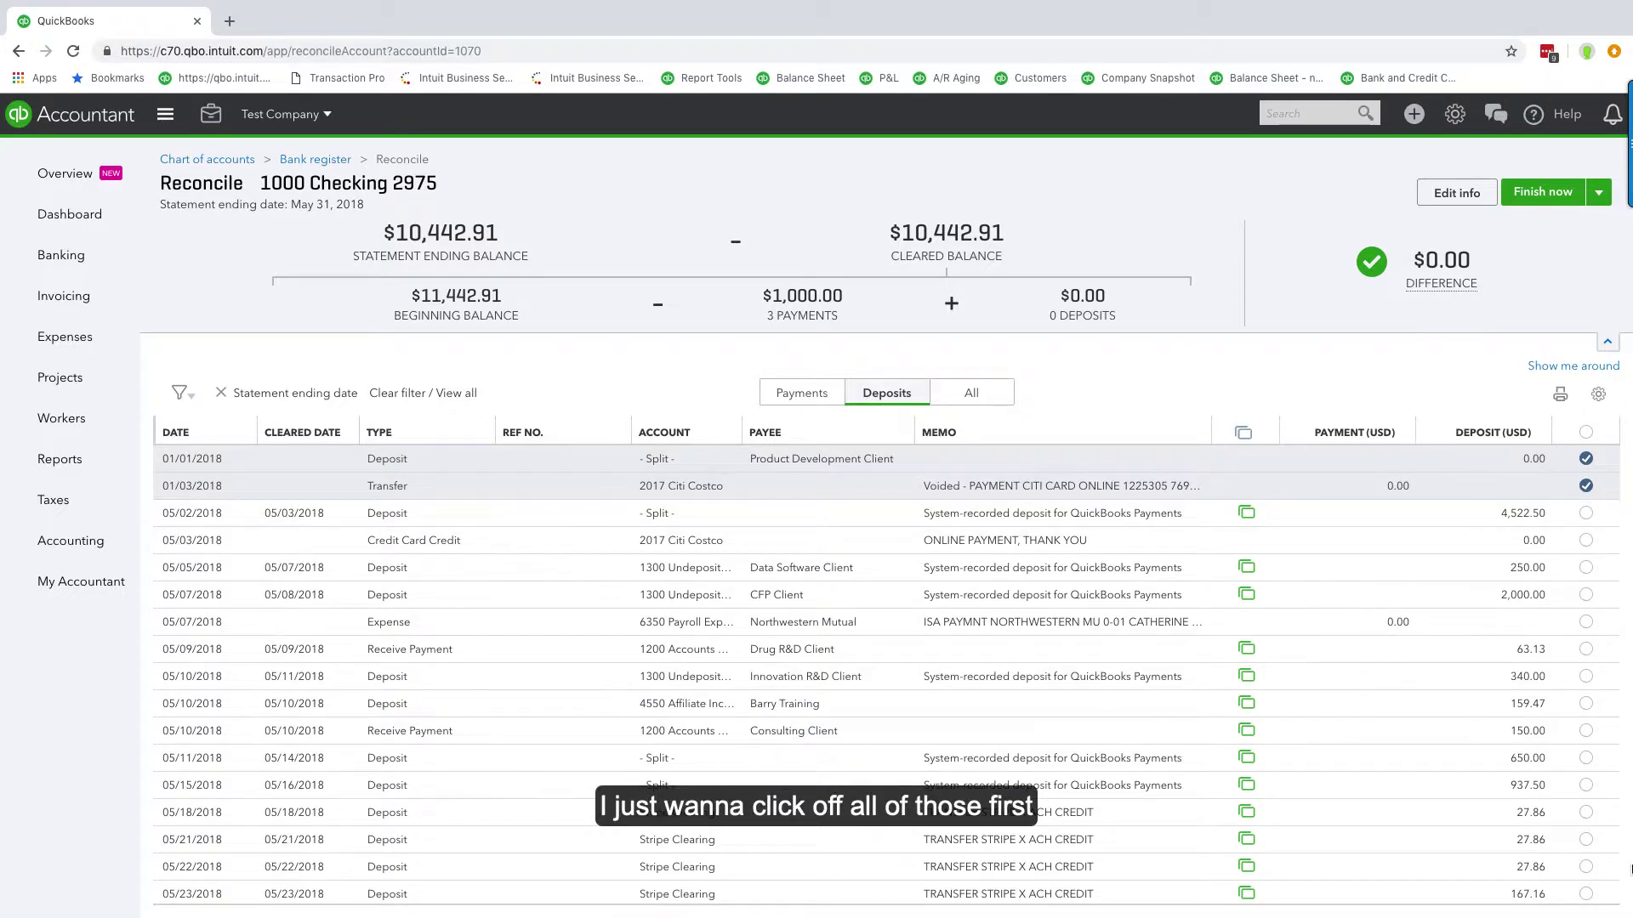
click(779, 399)
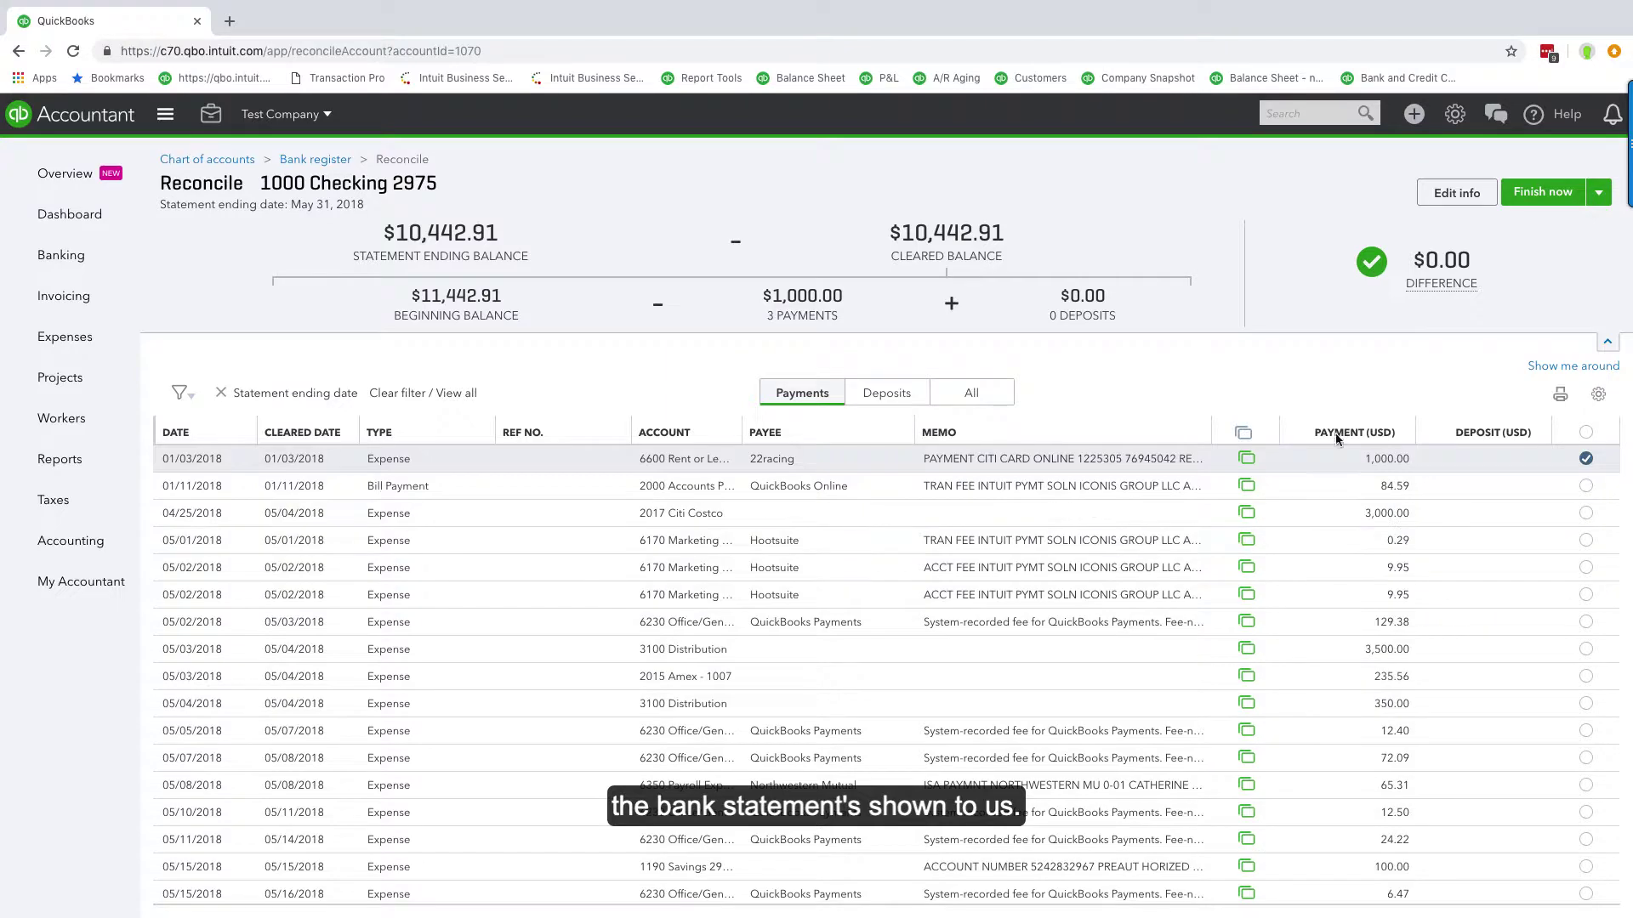
click(969, 391)
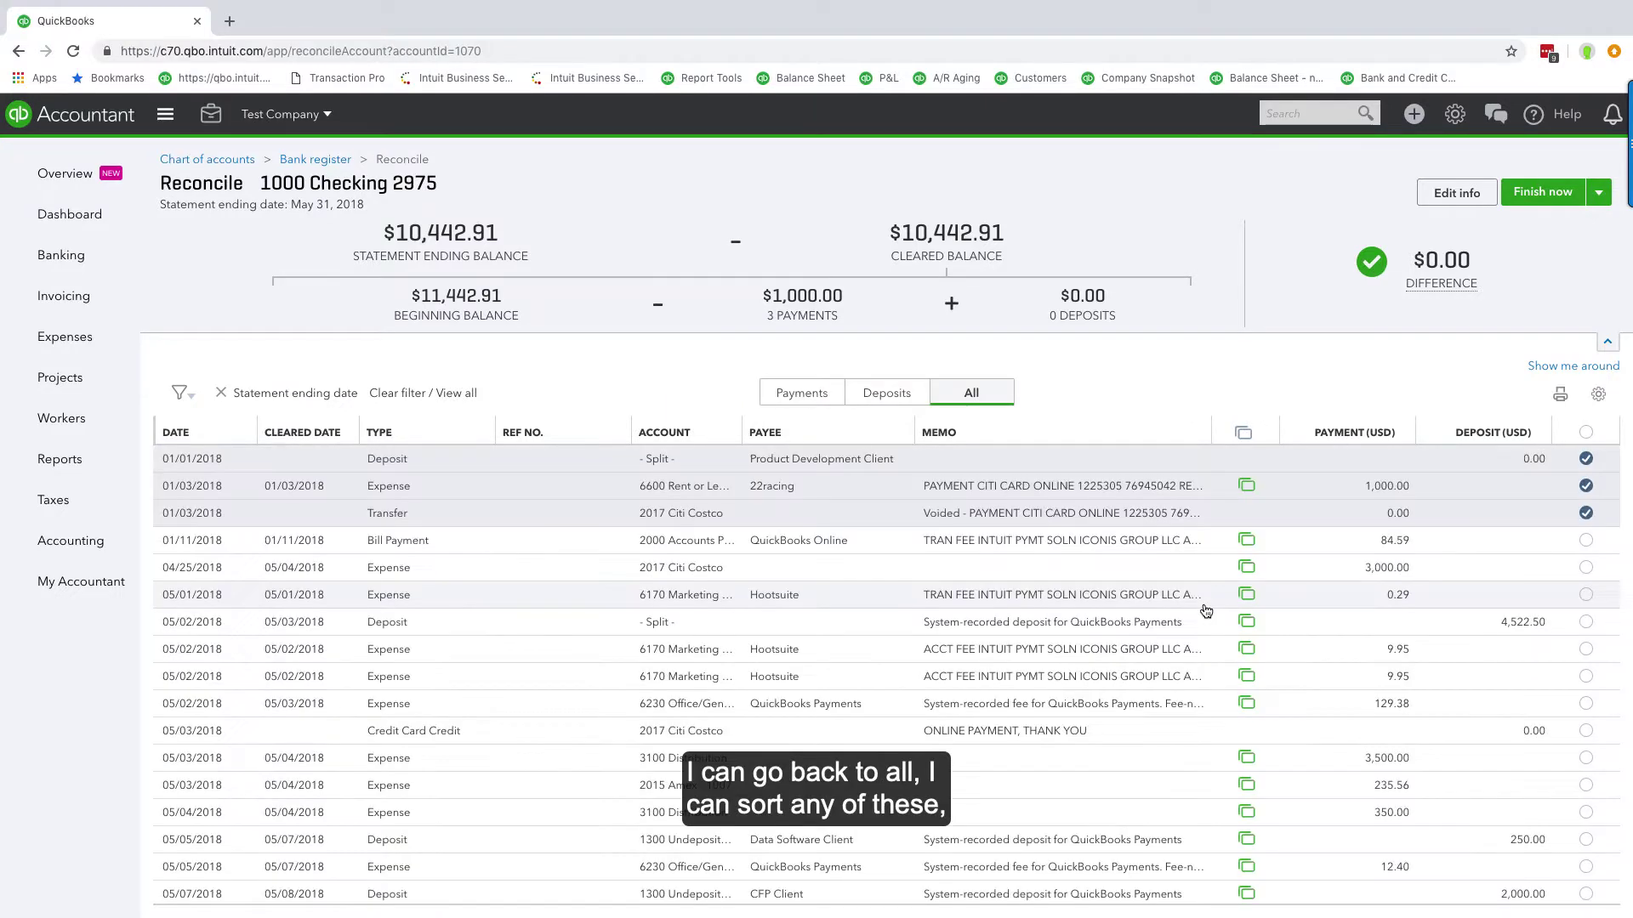
- Try sorting by cleared, type, ref no. and payment, ending sorted by date, oldest first
click(270, 433)
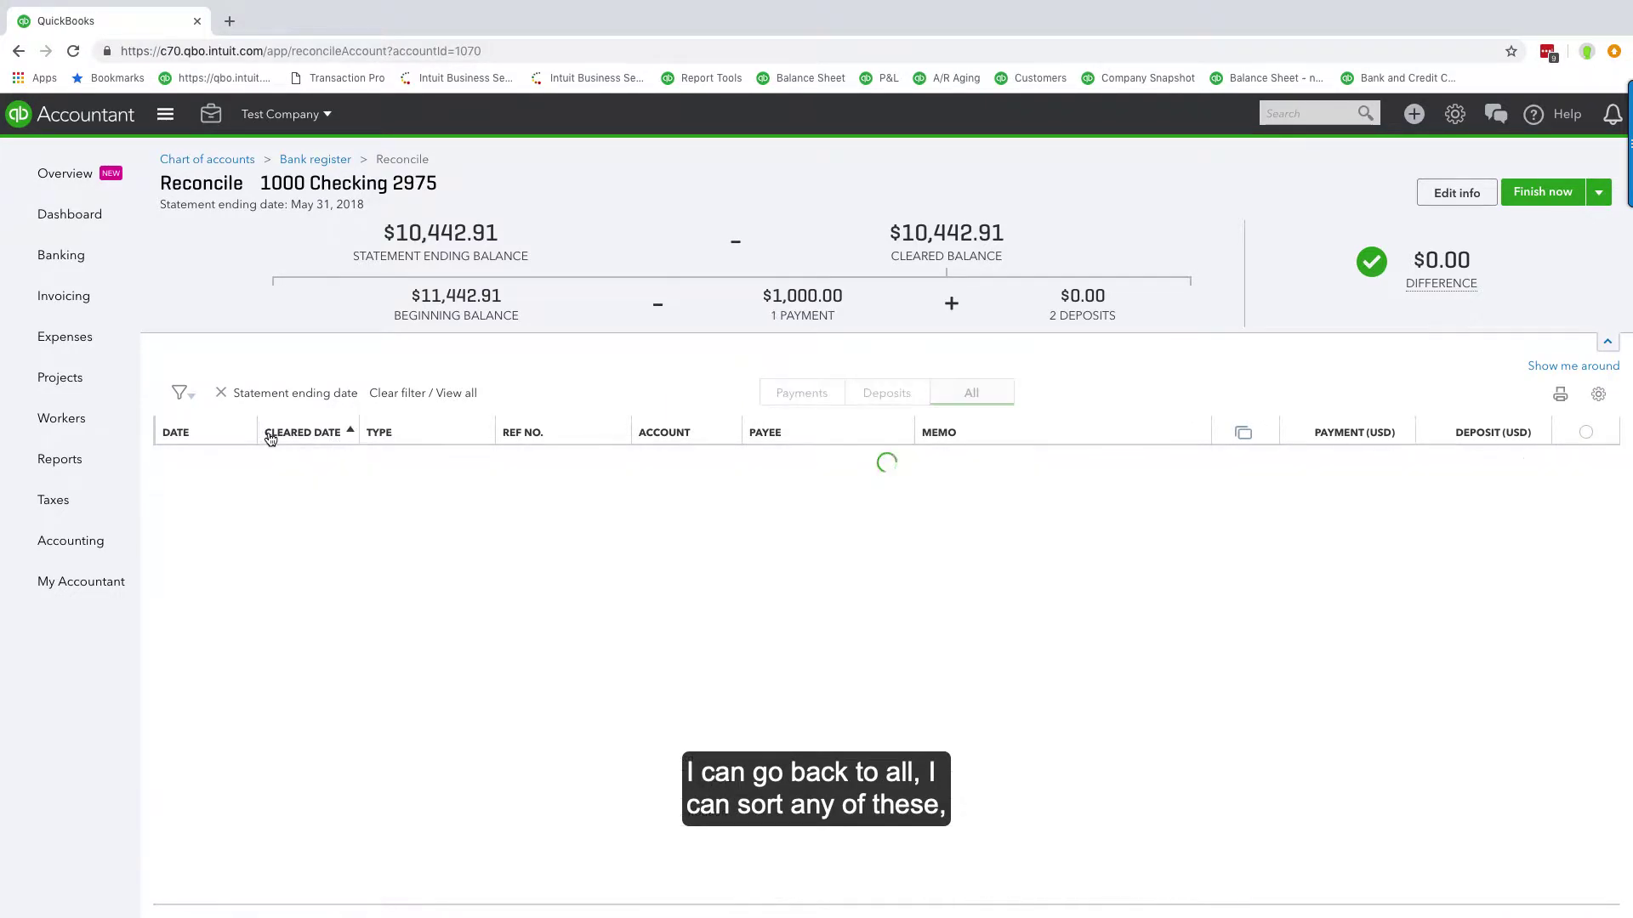
click(403, 439)
click(534, 433)
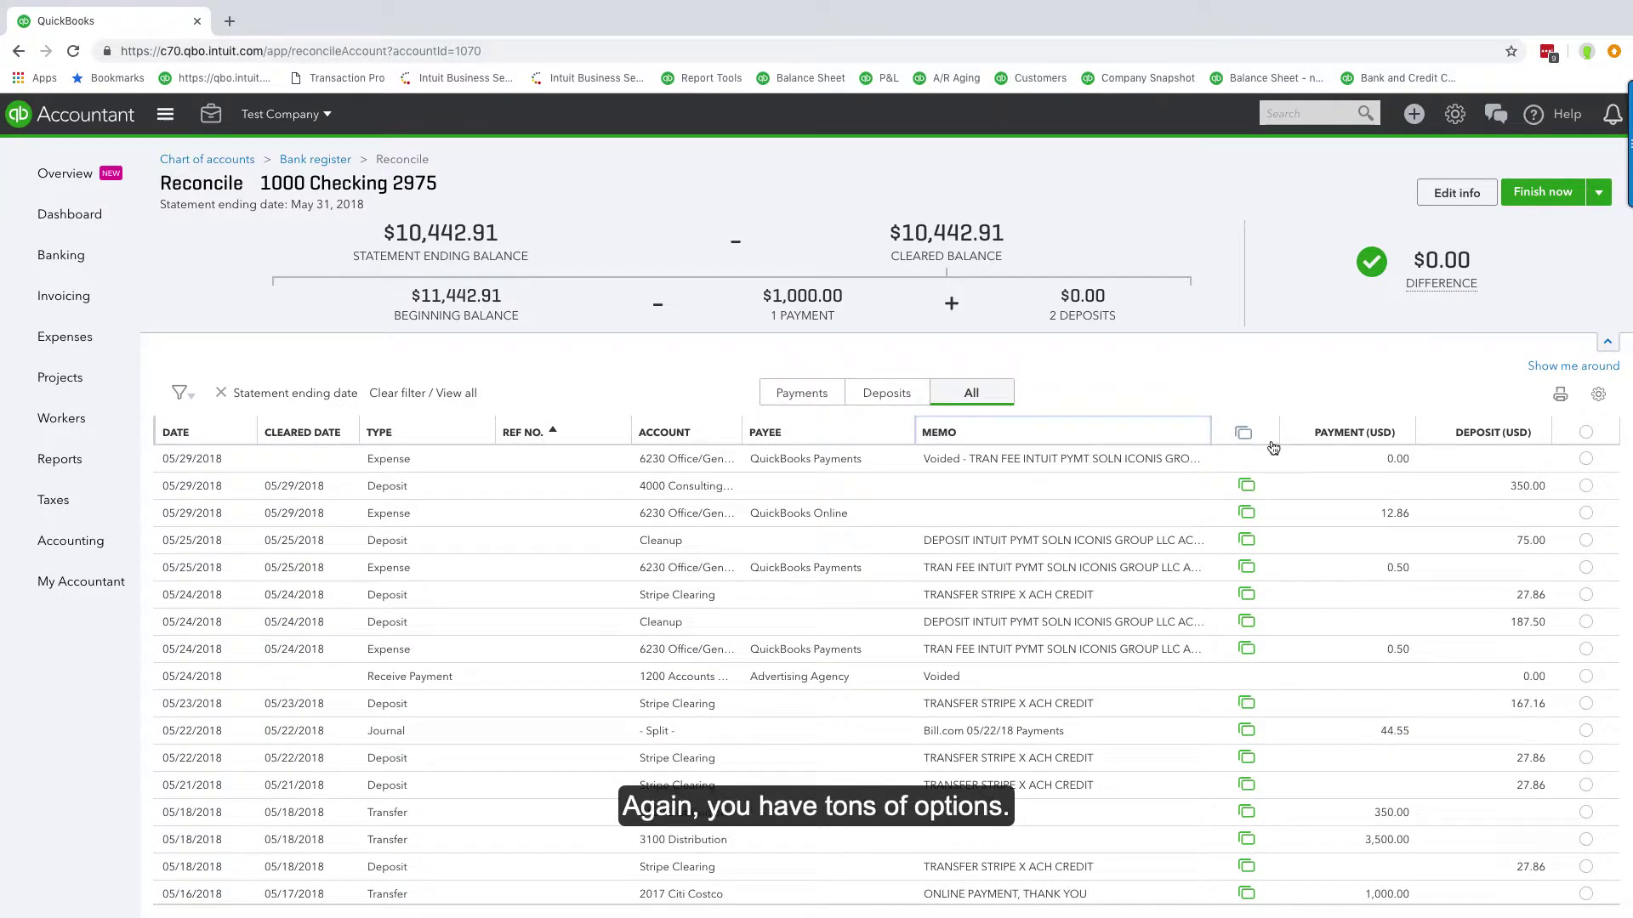
click(1361, 434)
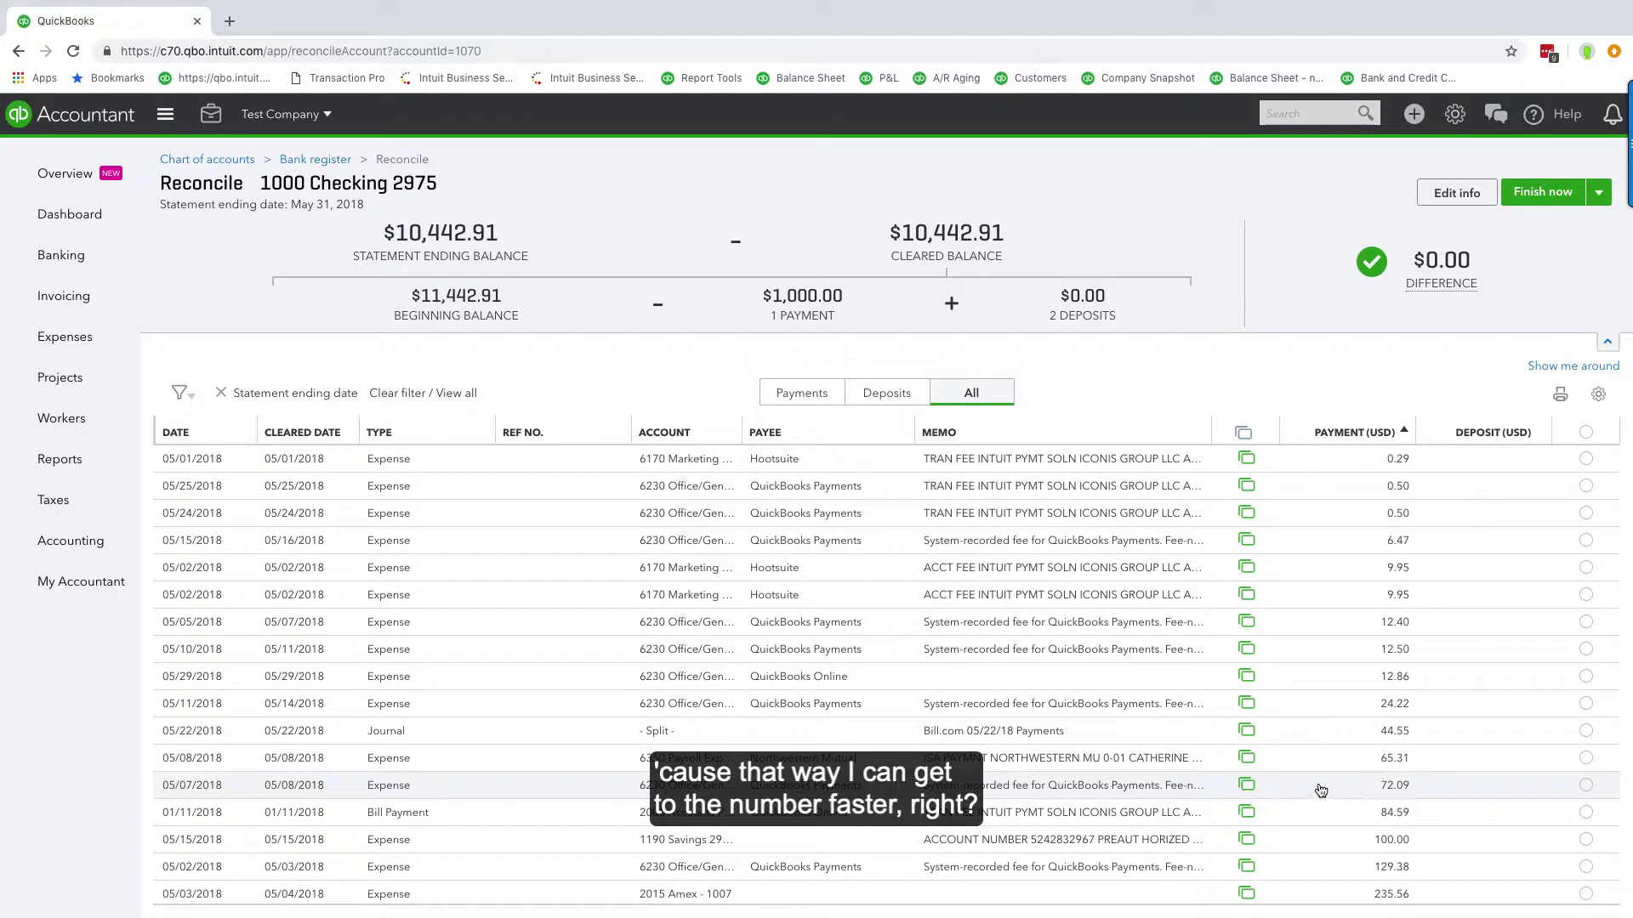
click(217, 441)
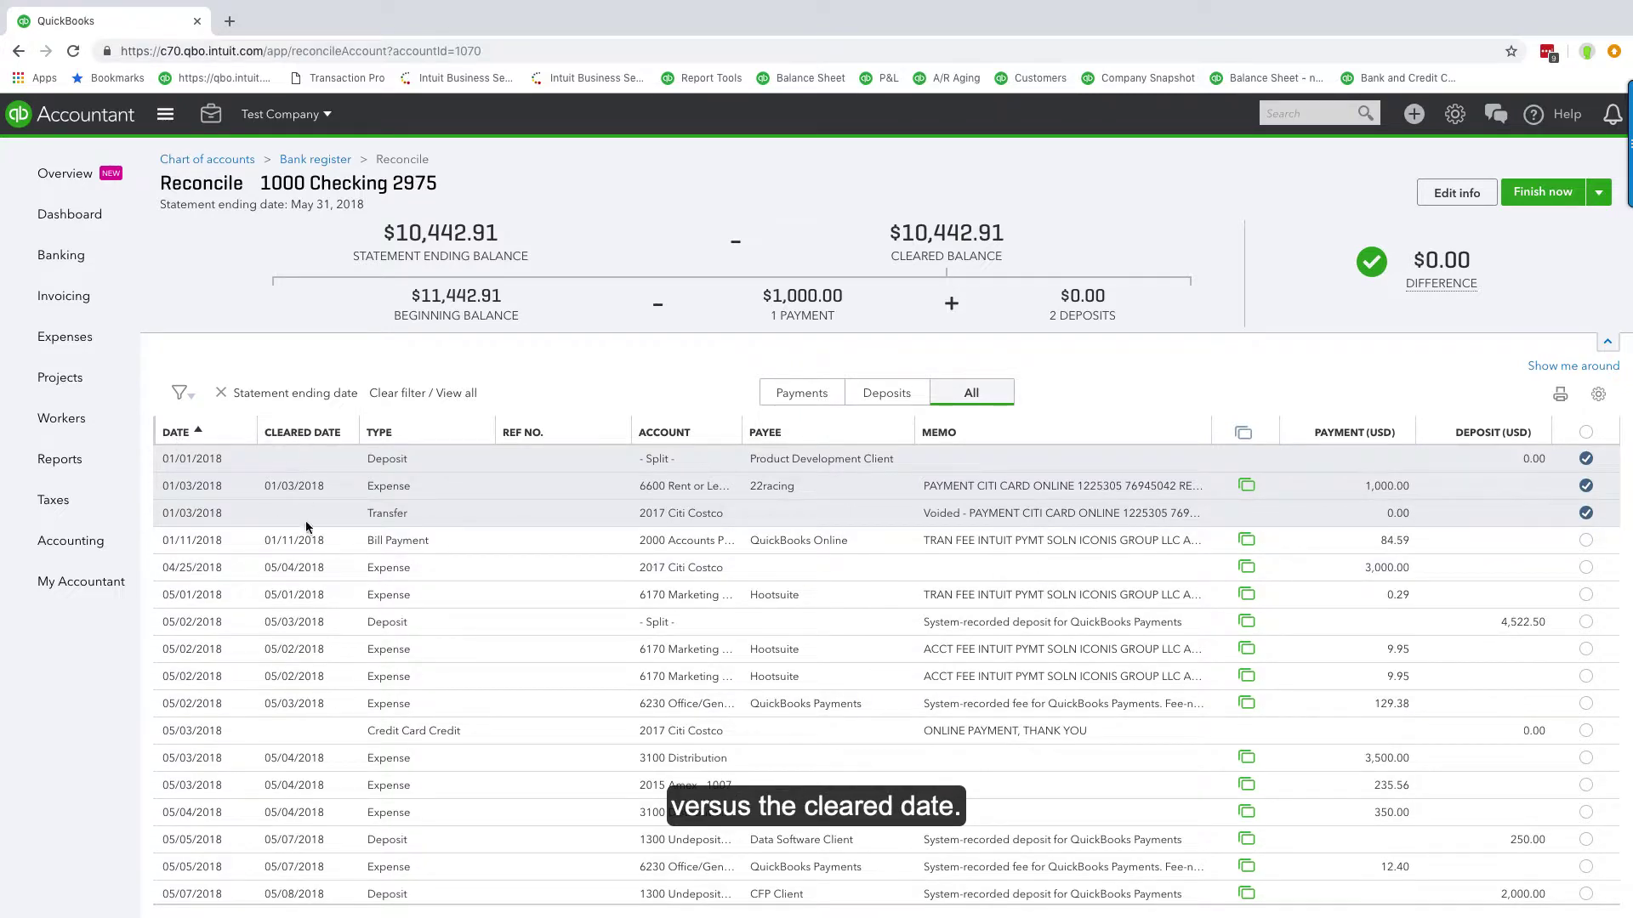
scroll(318, 685, down, 3)
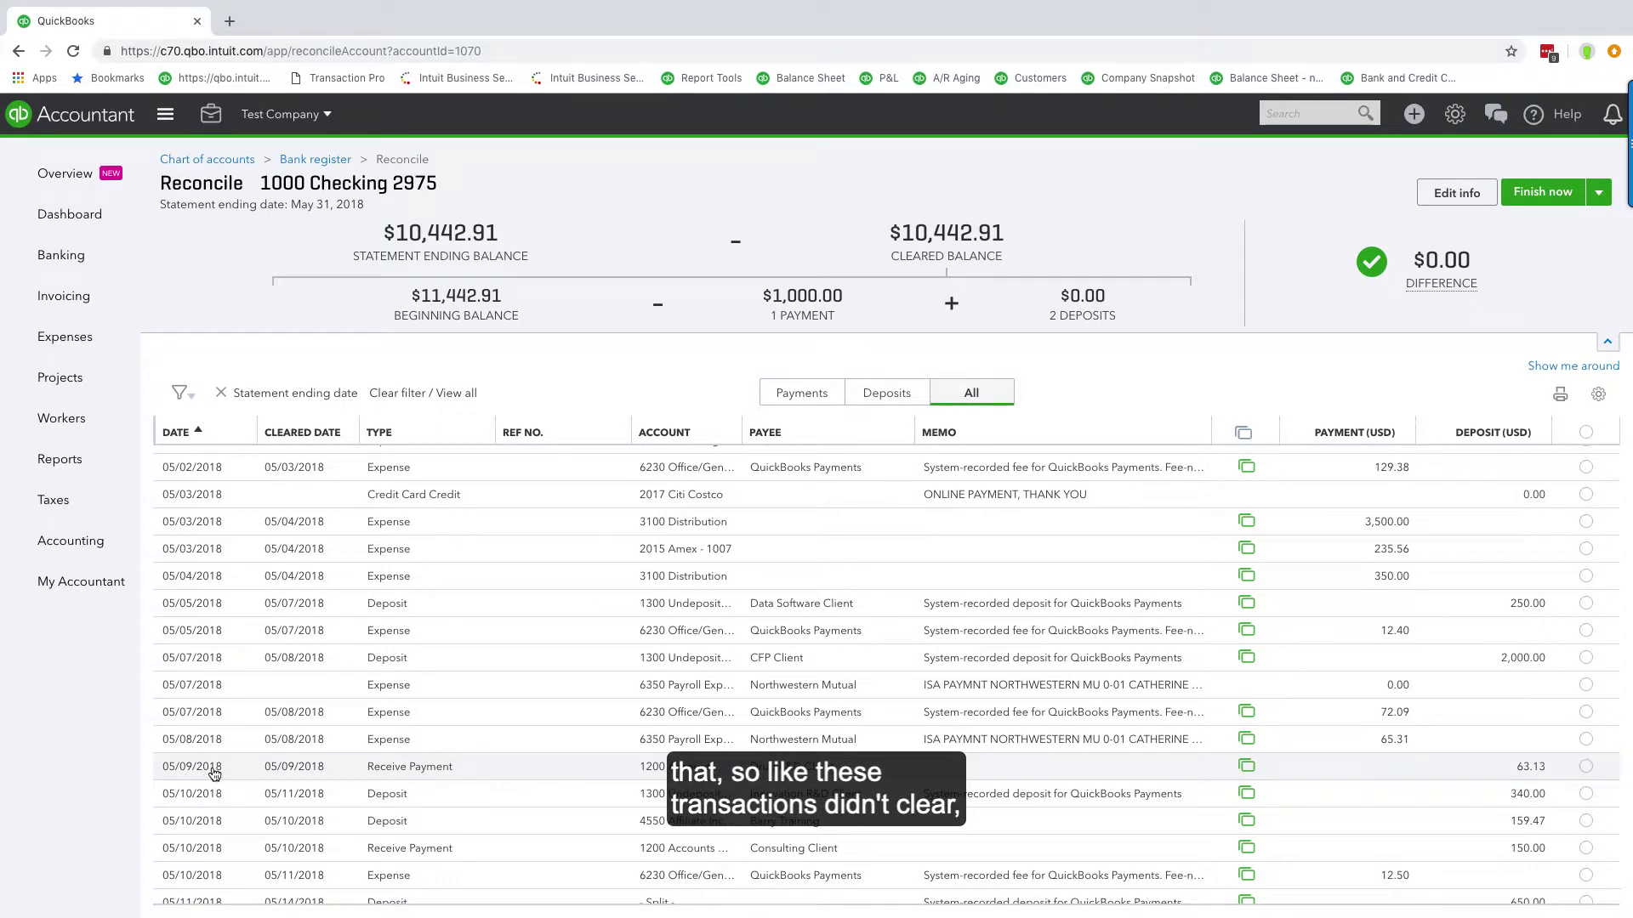
scroll(214, 774, down, 1)
scroll(214, 774, up, 3)
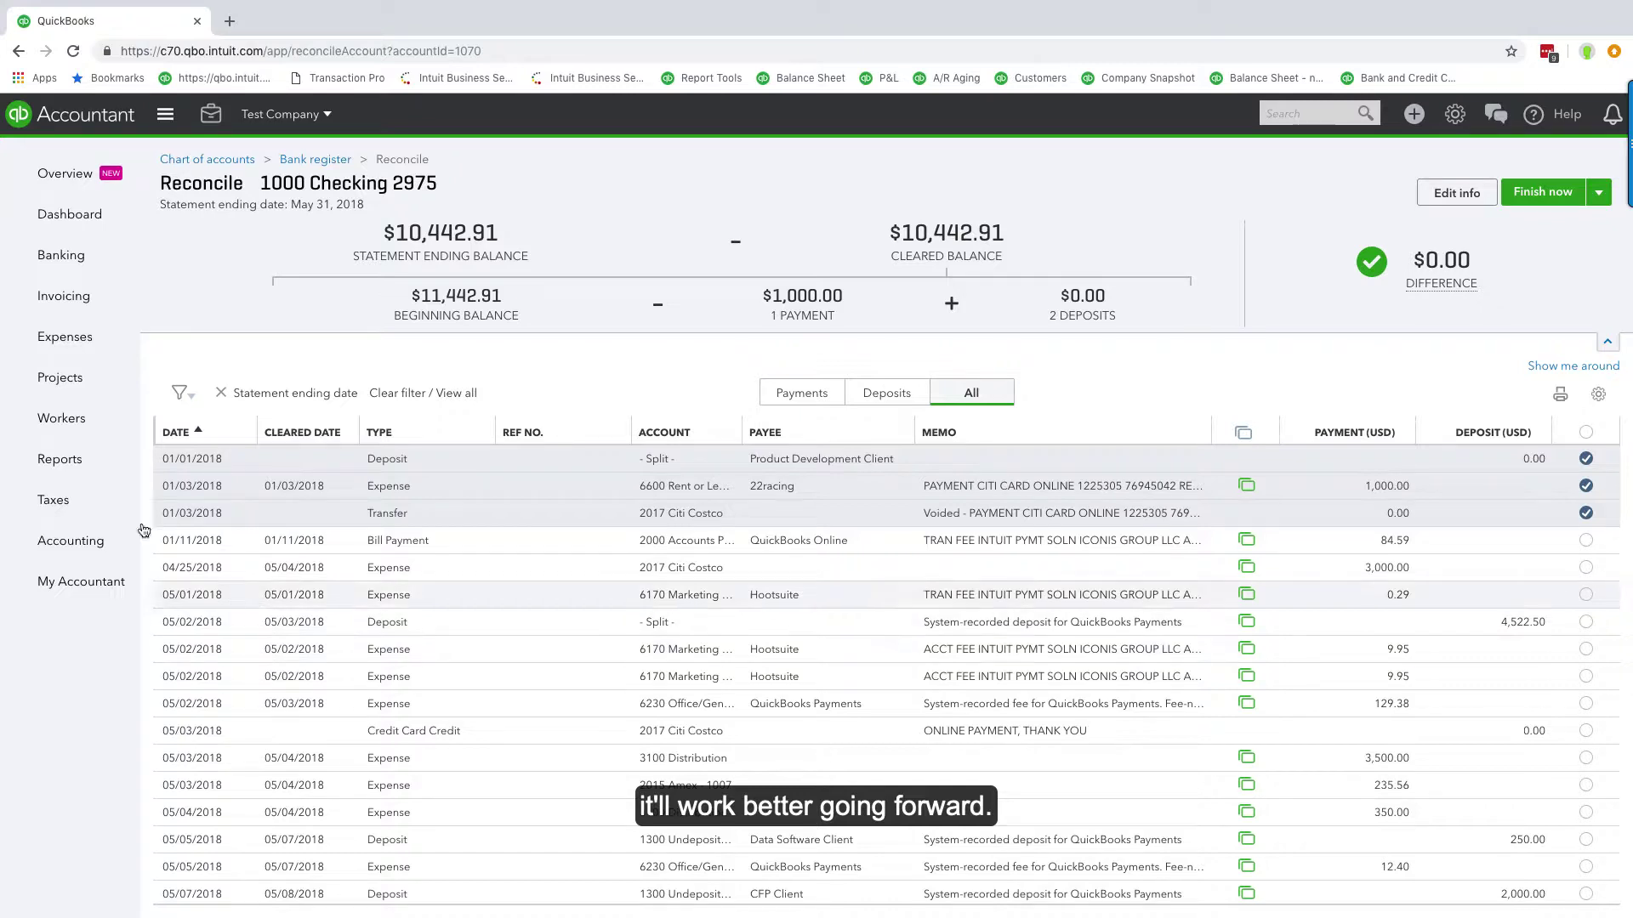
- Remove and restore the statement ending date filter, then open the transaction type filter list
click(219, 398)
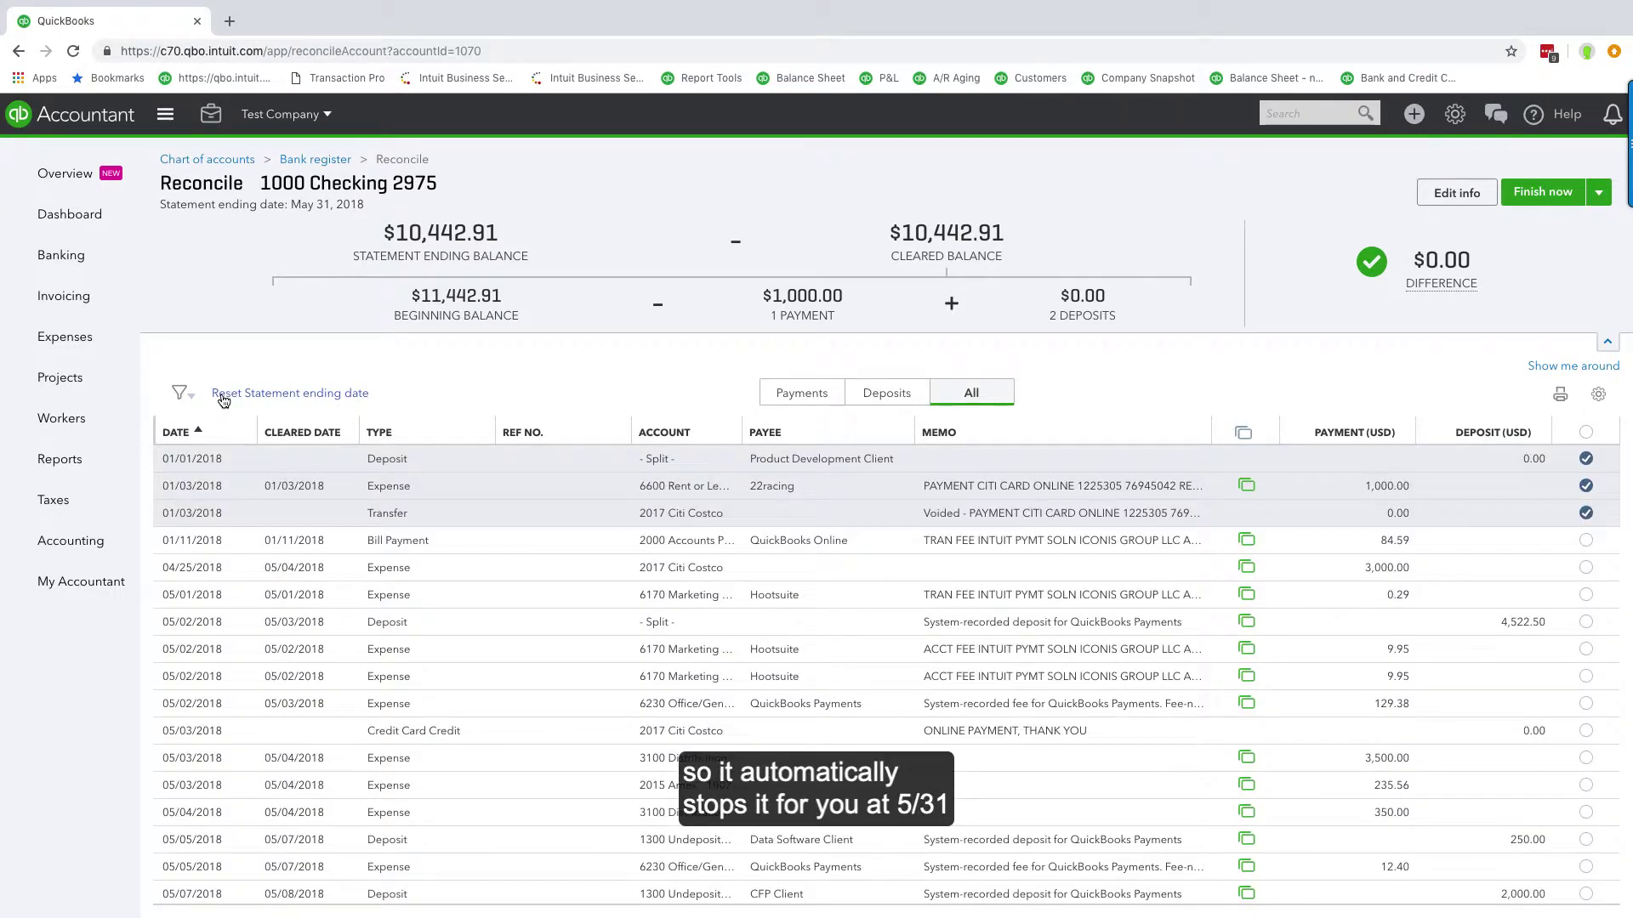
scroll(232, 475, down, 15)
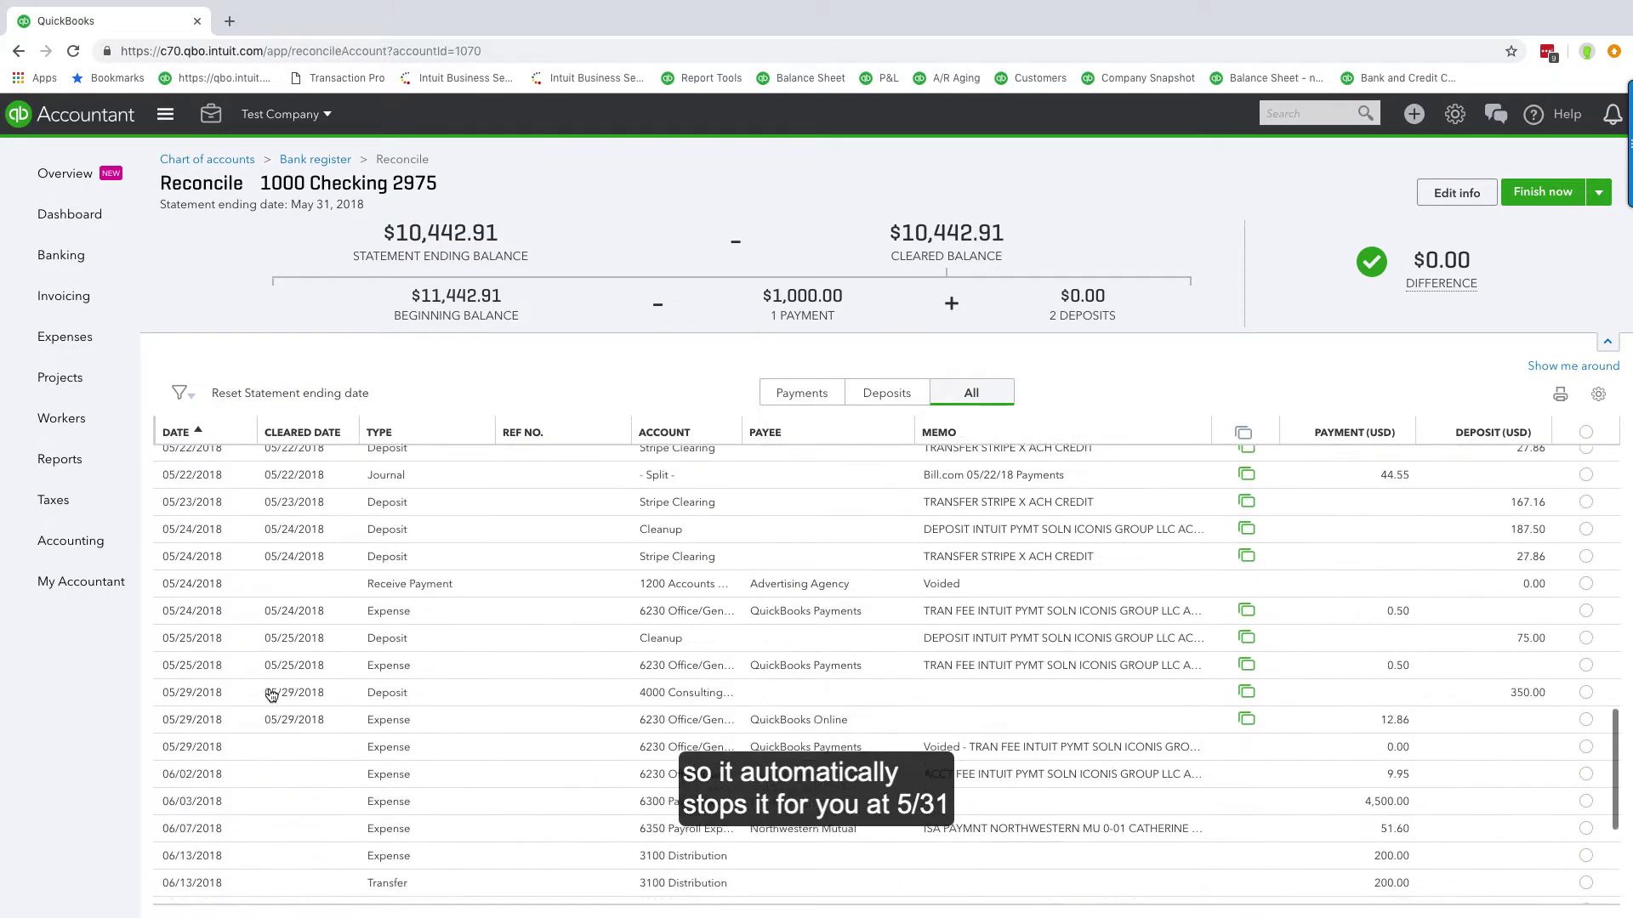
scroll(274, 553, up, 1)
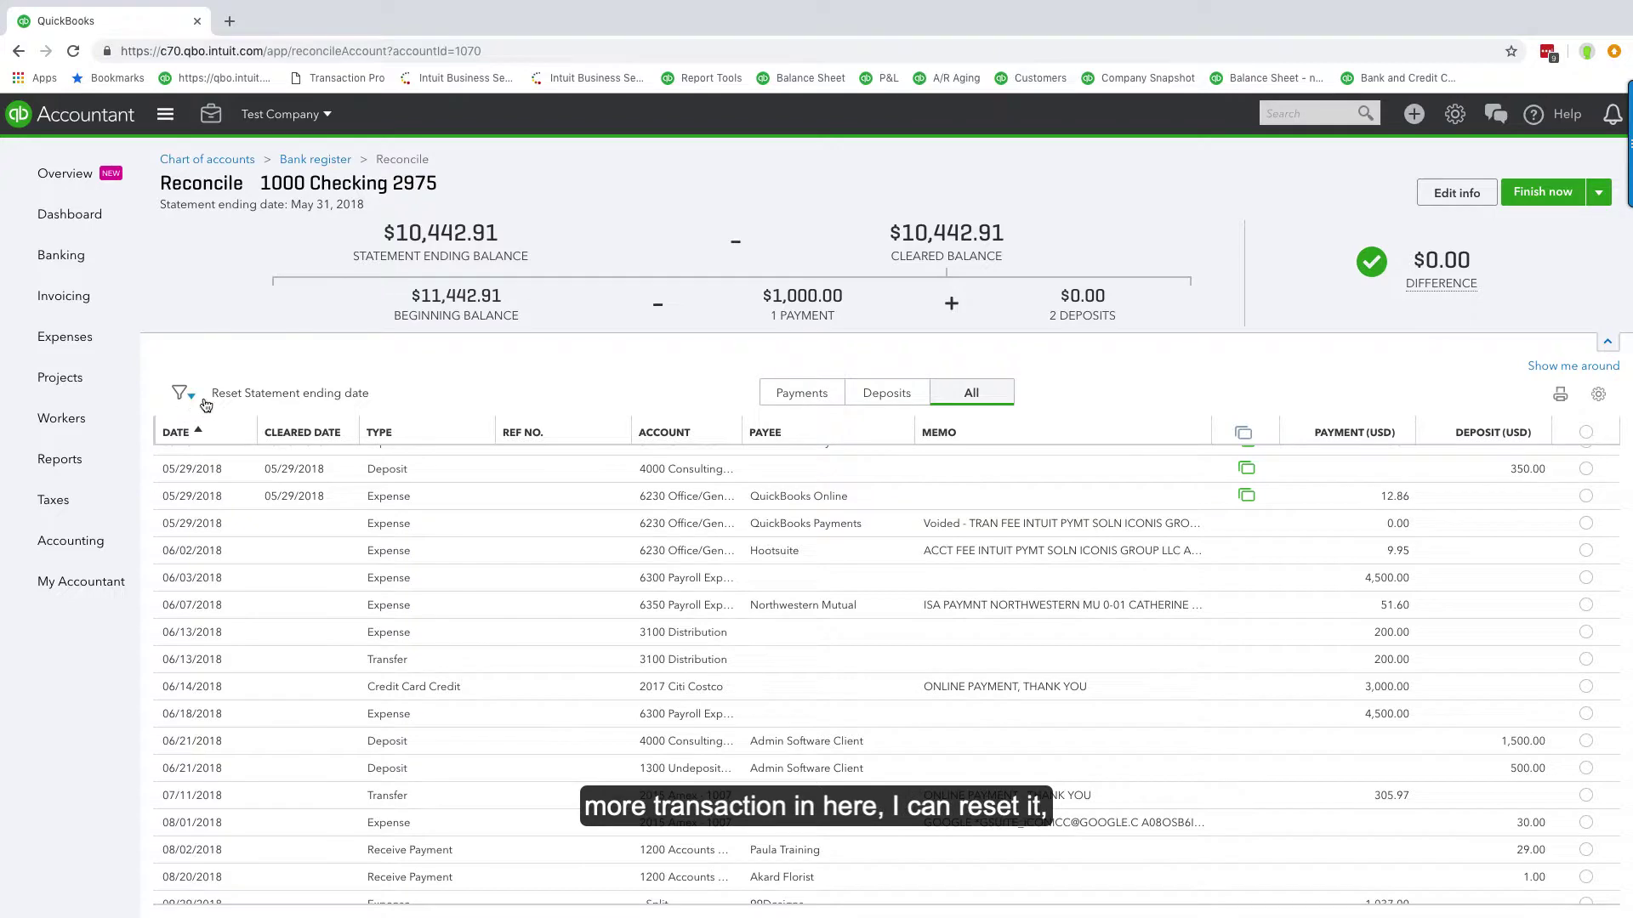
click(244, 393)
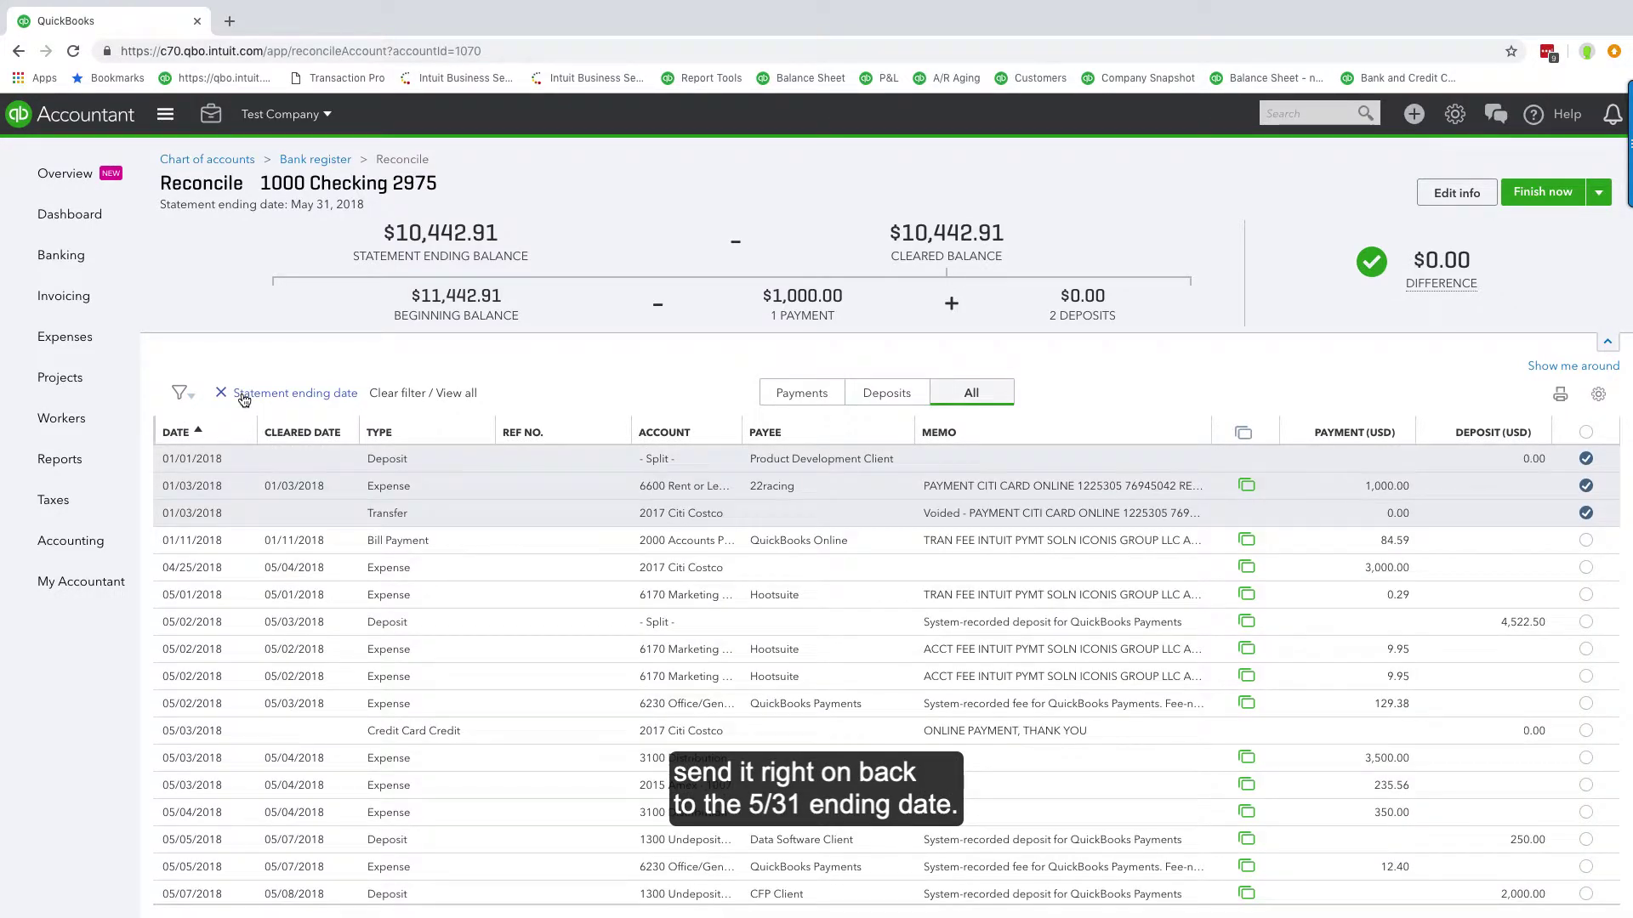
click(190, 397)
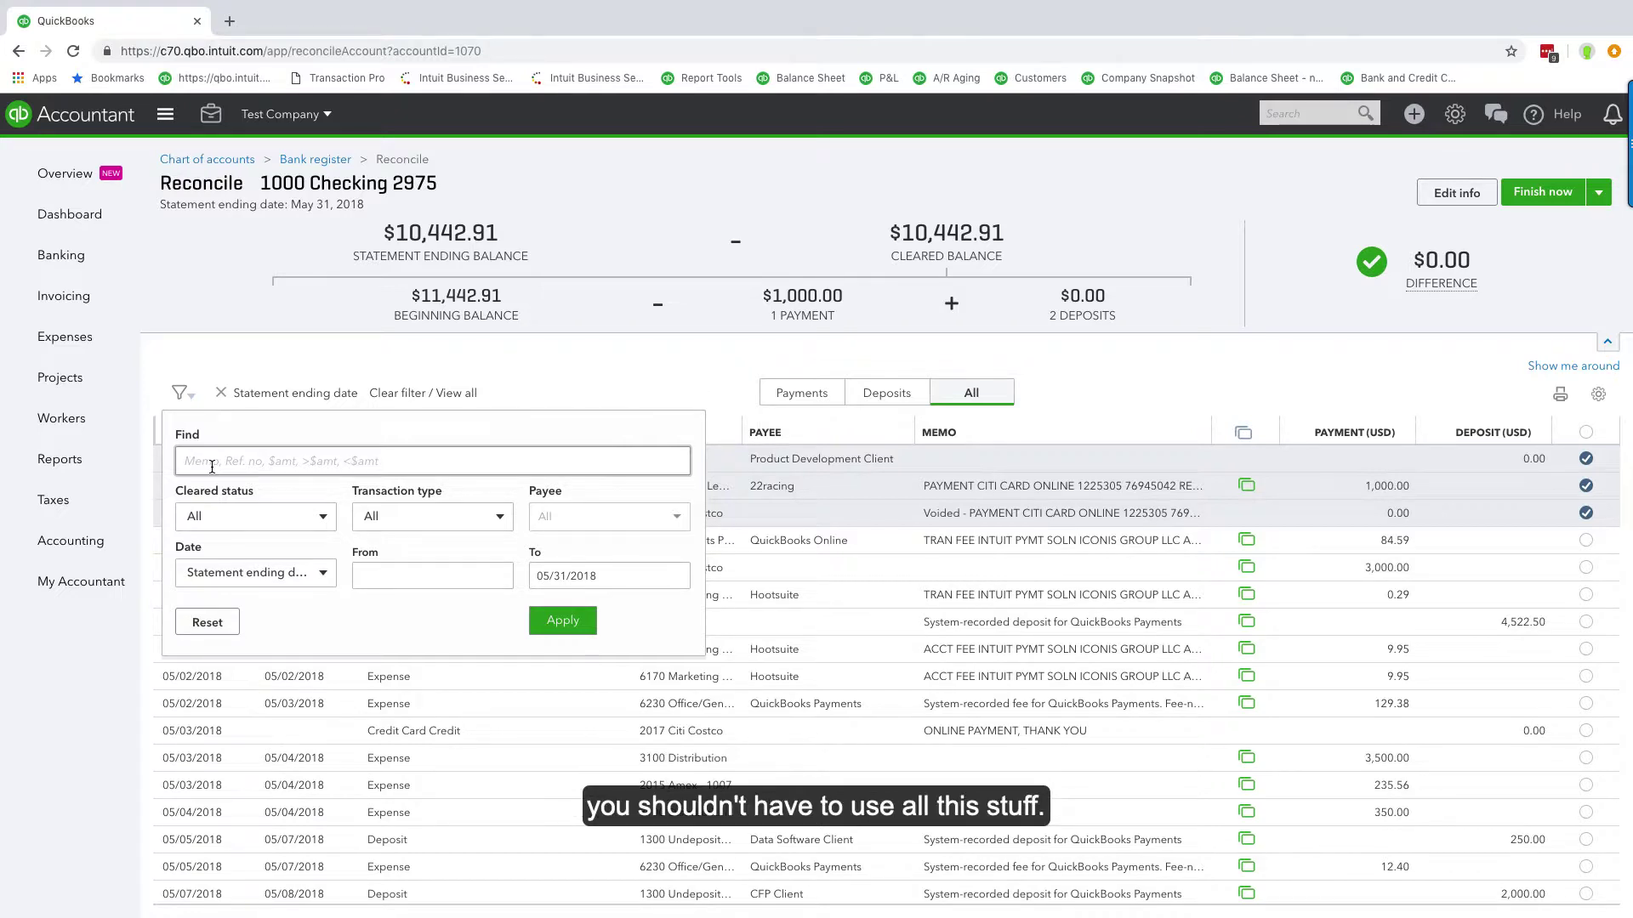
click(415, 520)
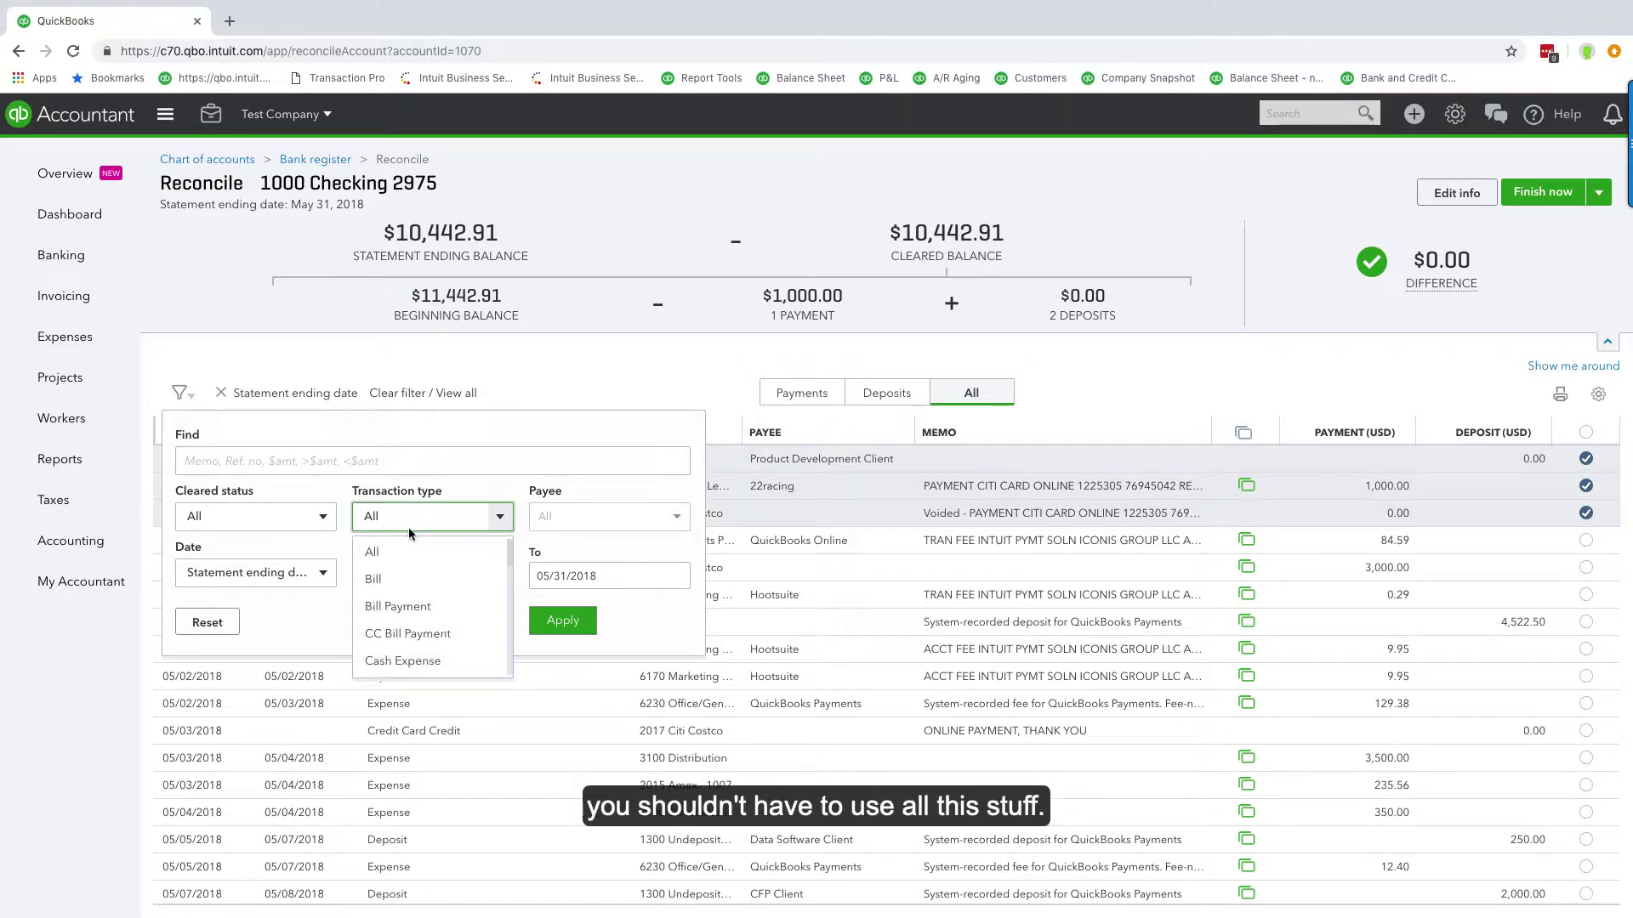
- Filter the reconcile list by transaction type Bill, then remove that filter
click(399, 586)
click(542, 619)
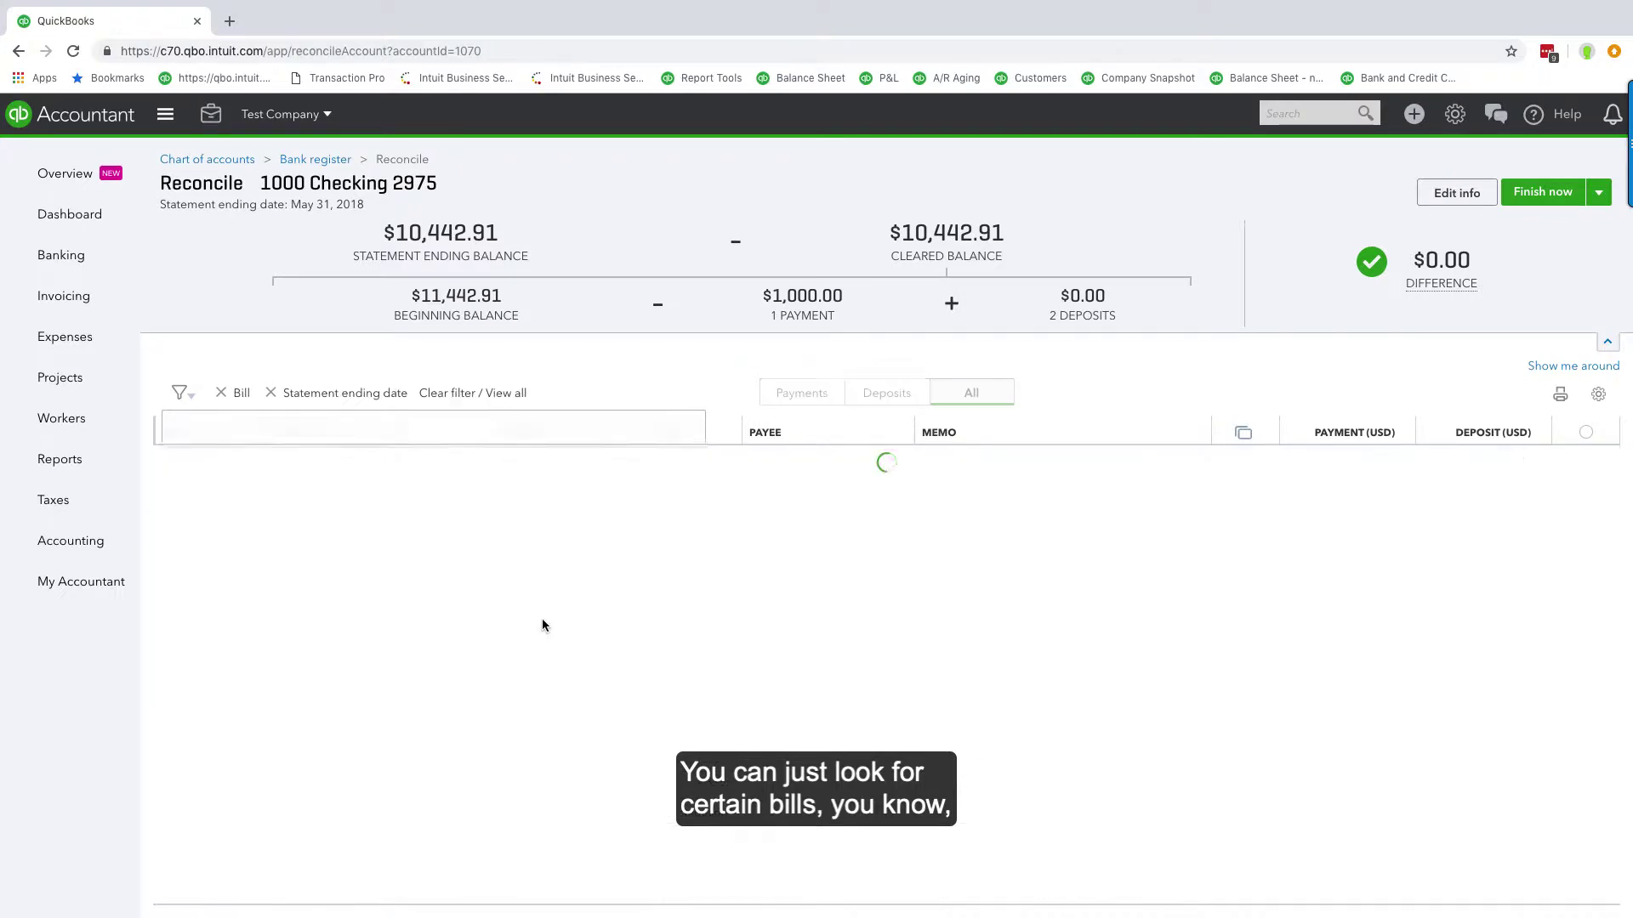
click(219, 393)
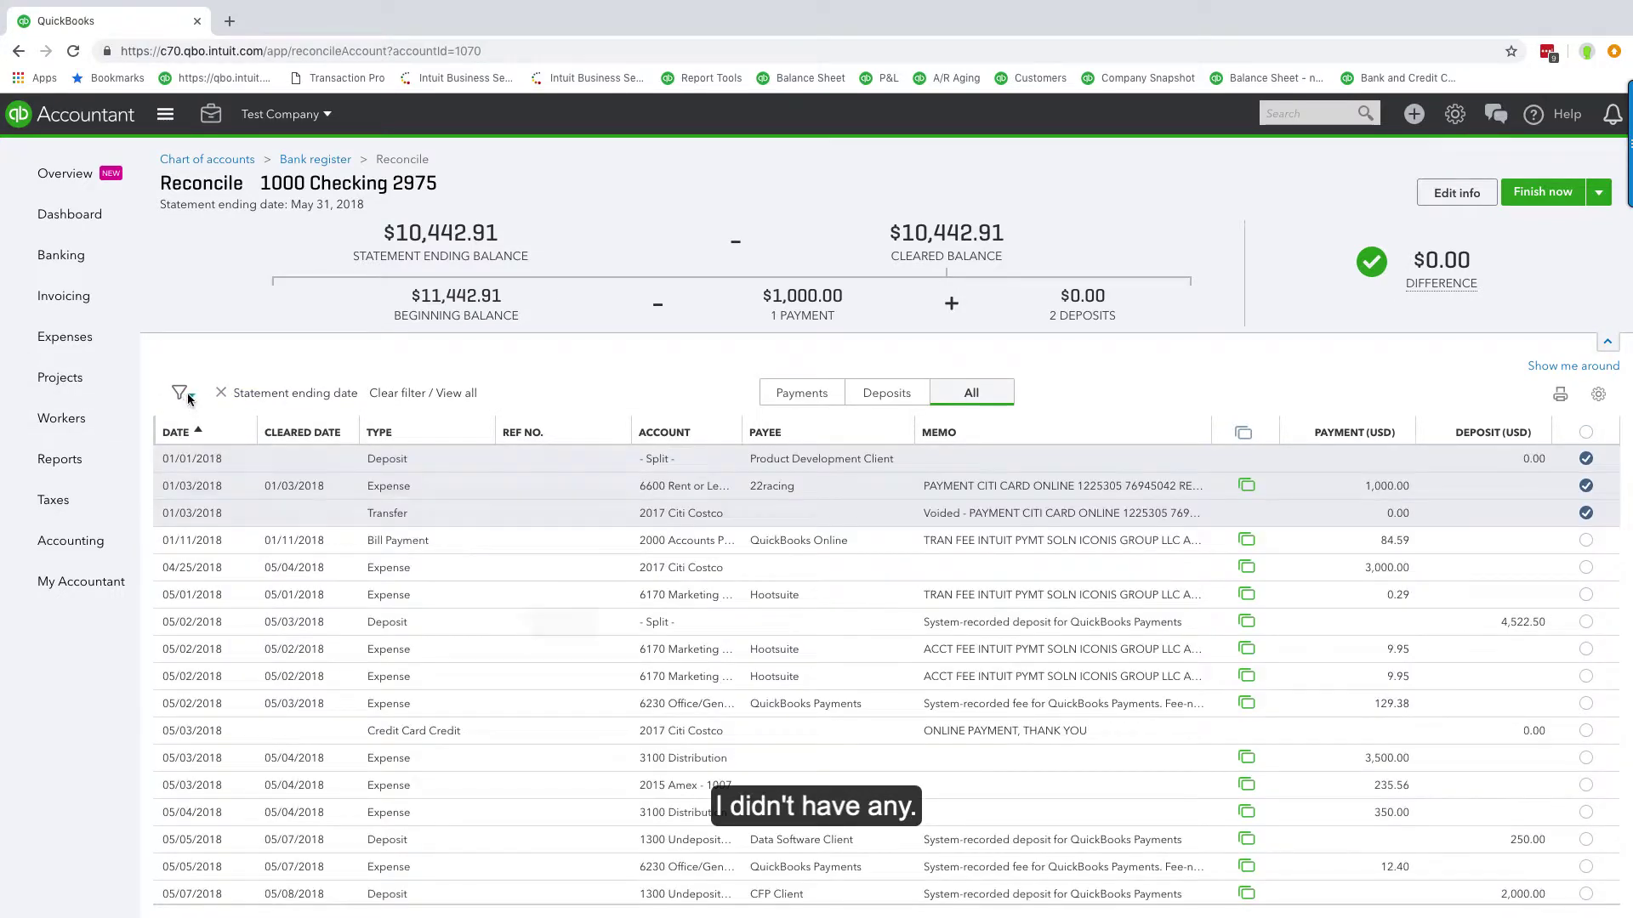
- Filter by Credit Card Credit, remove that filter, and close the filter options
click(181, 393)
click(423, 530)
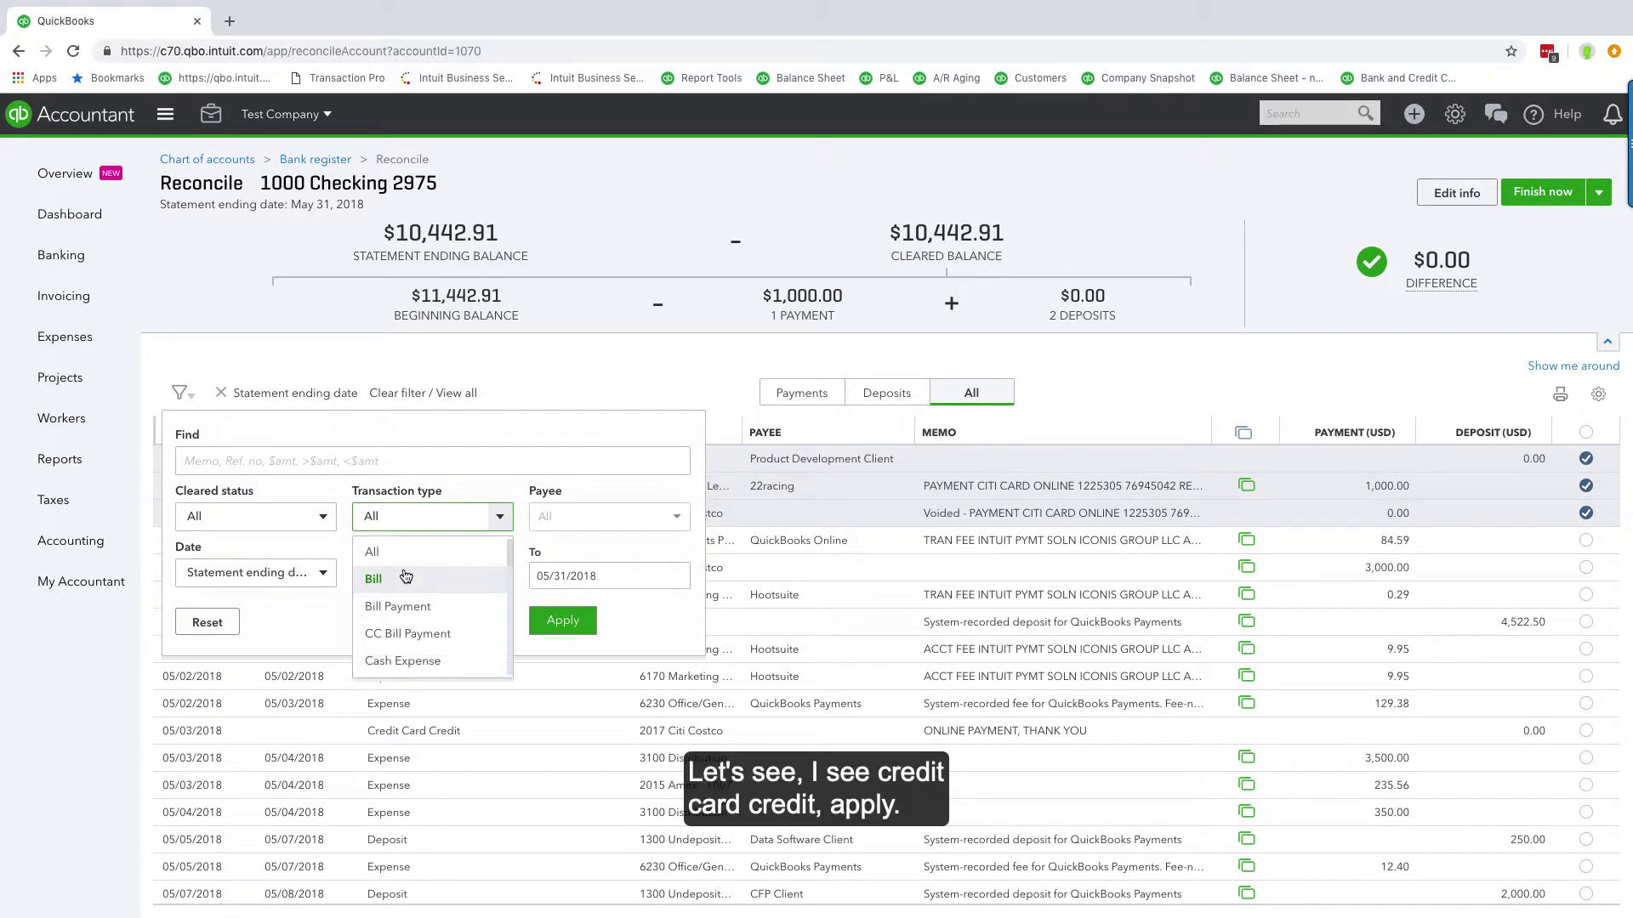
scroll(404, 619, down, 2)
click(412, 629)
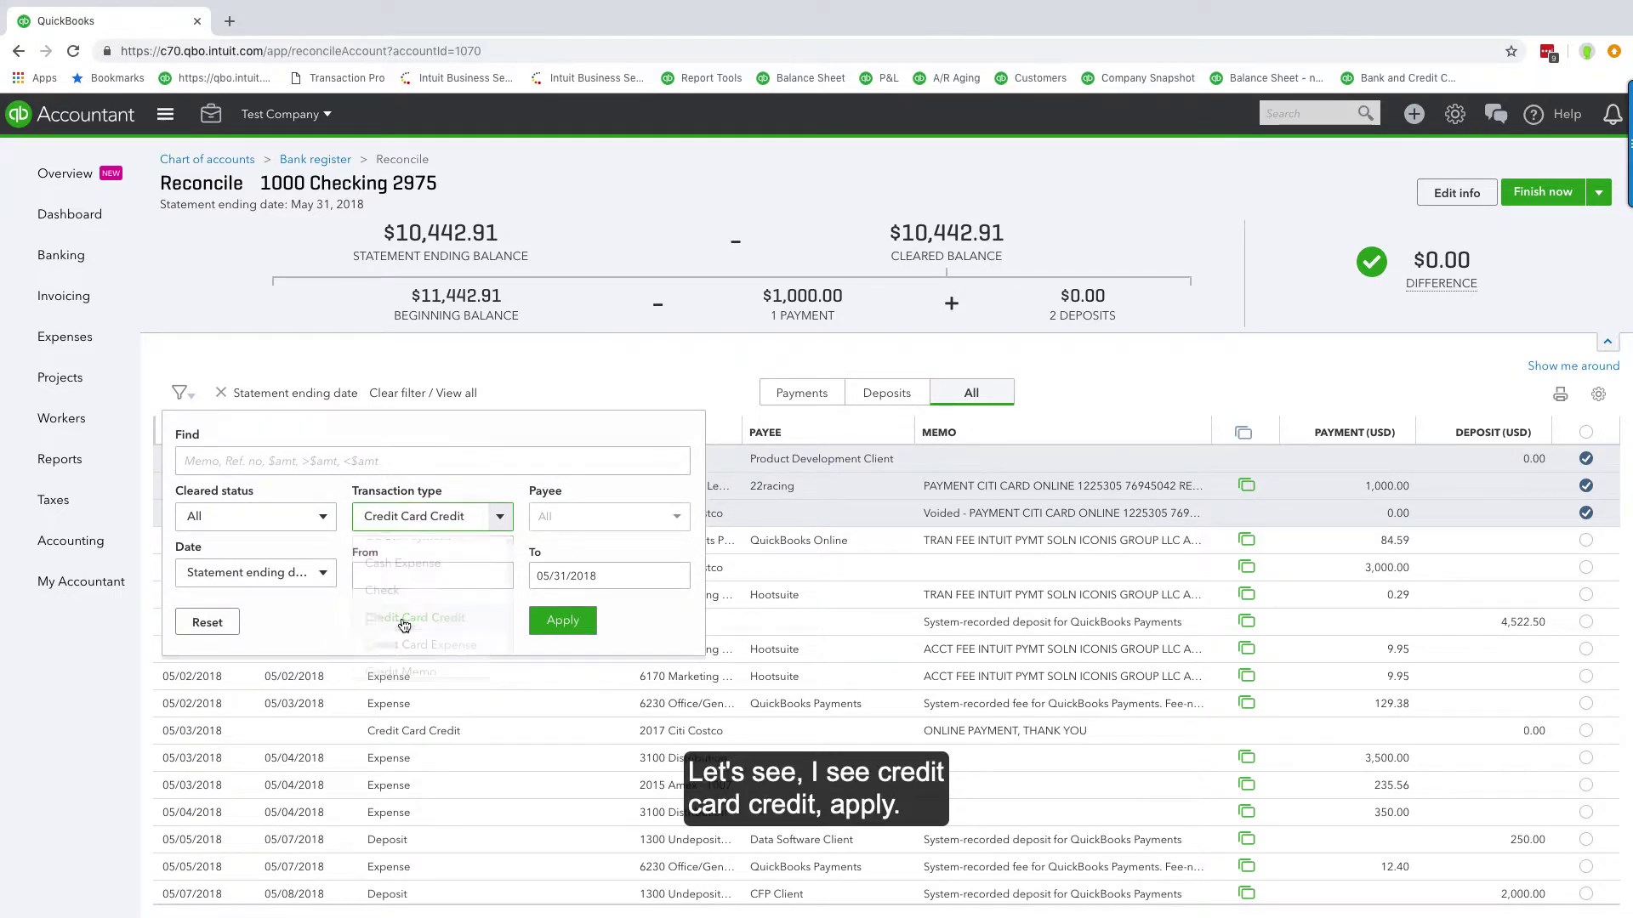
click(552, 623)
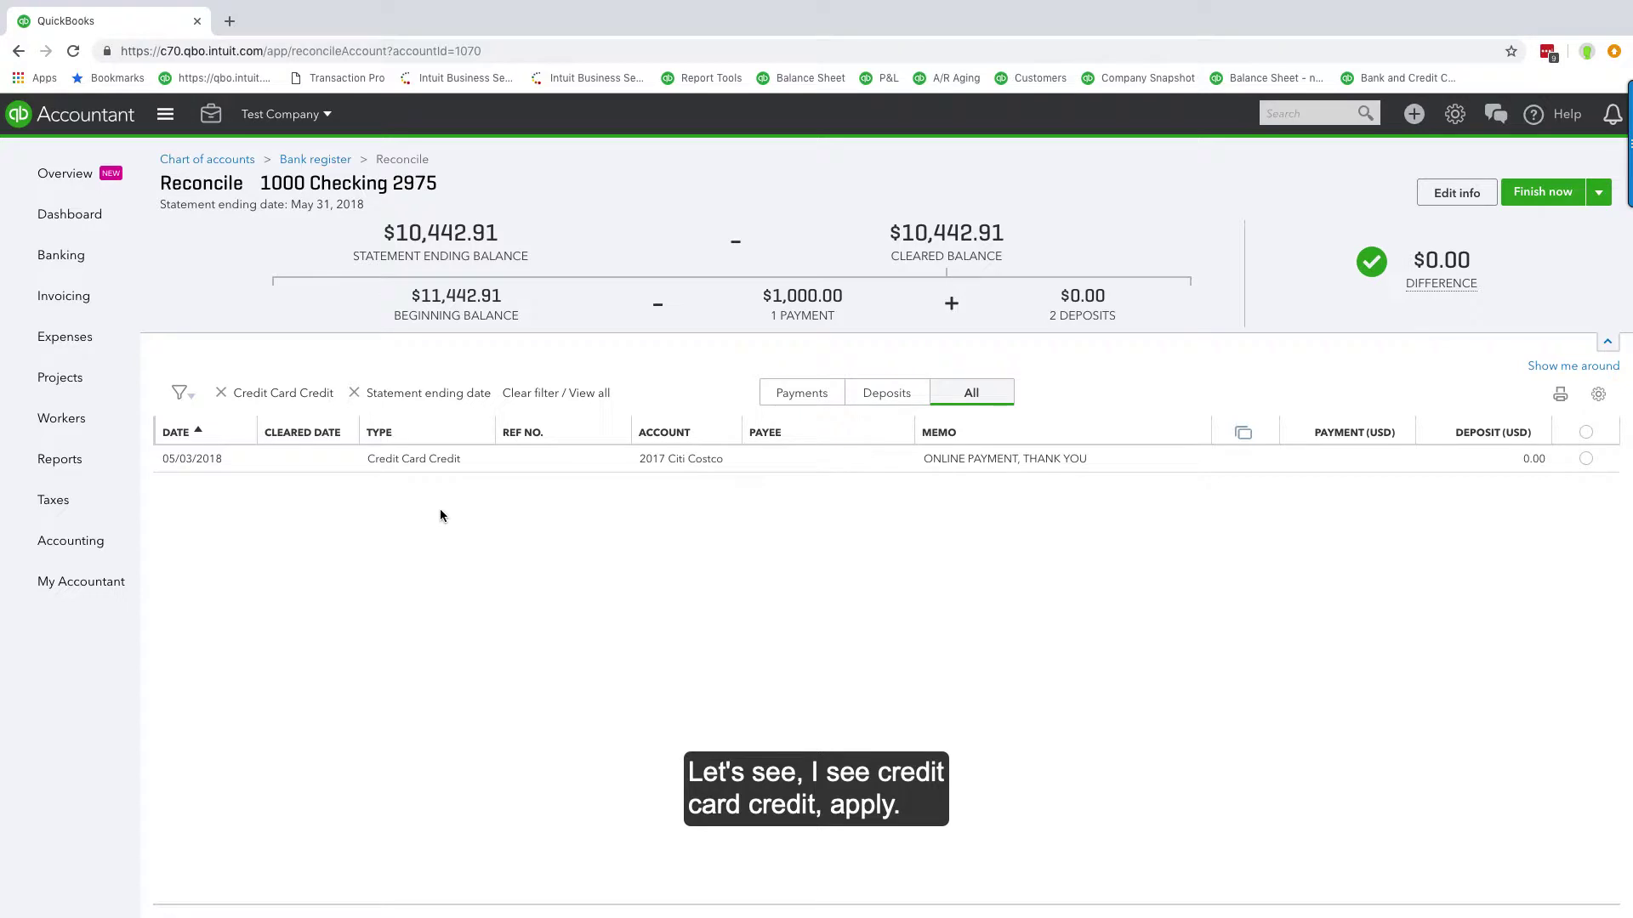
click(221, 393)
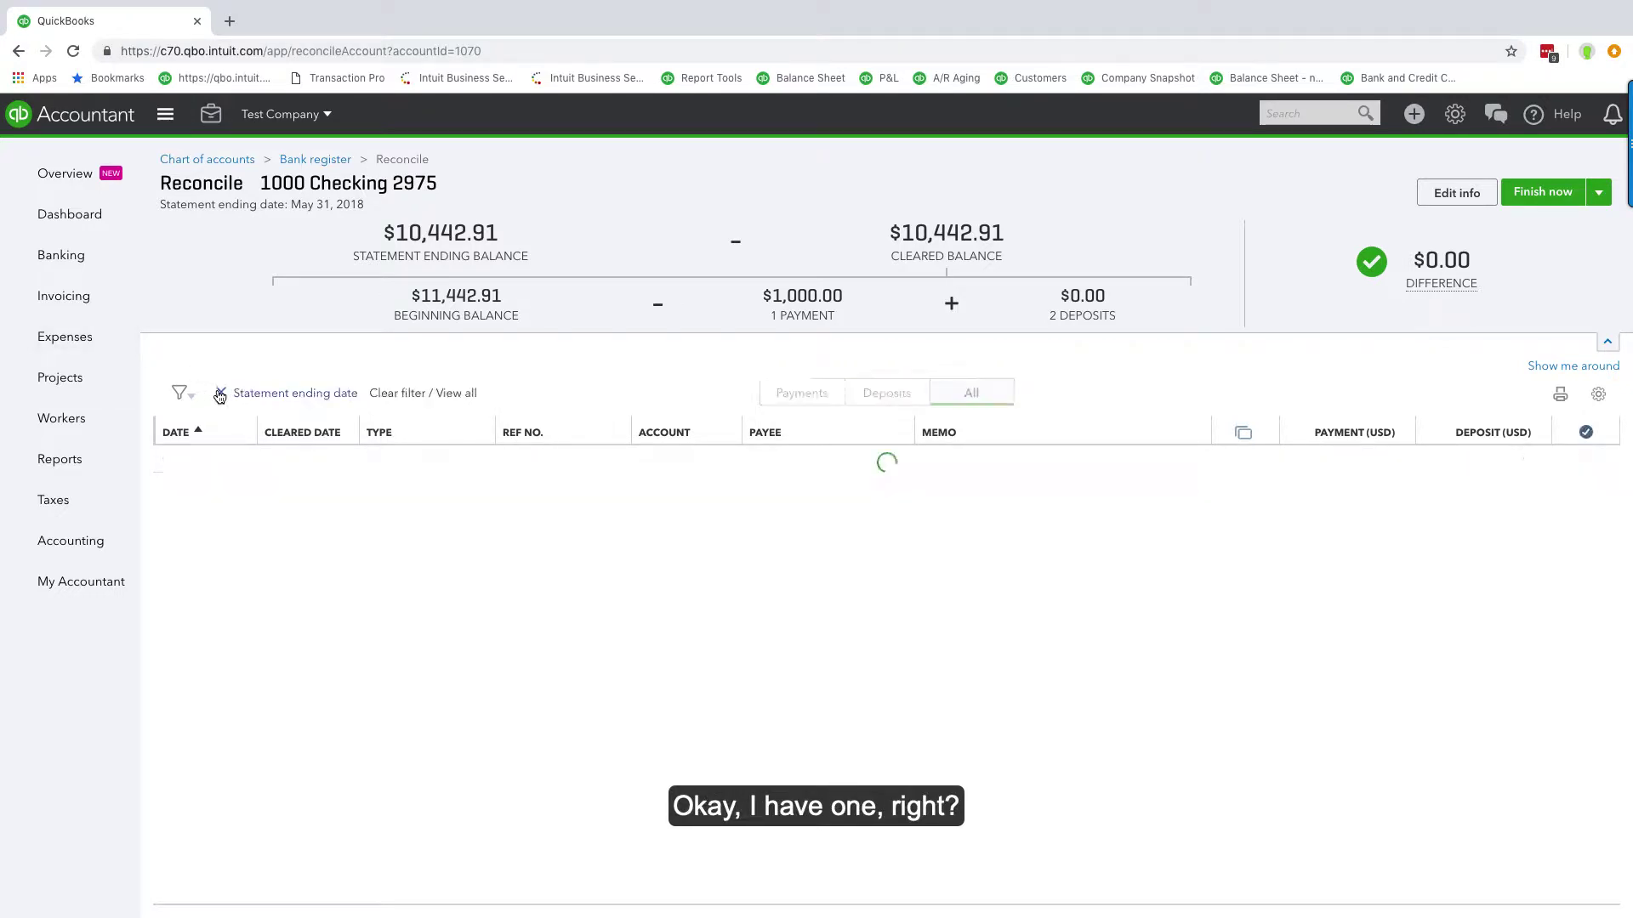
click(179, 393)
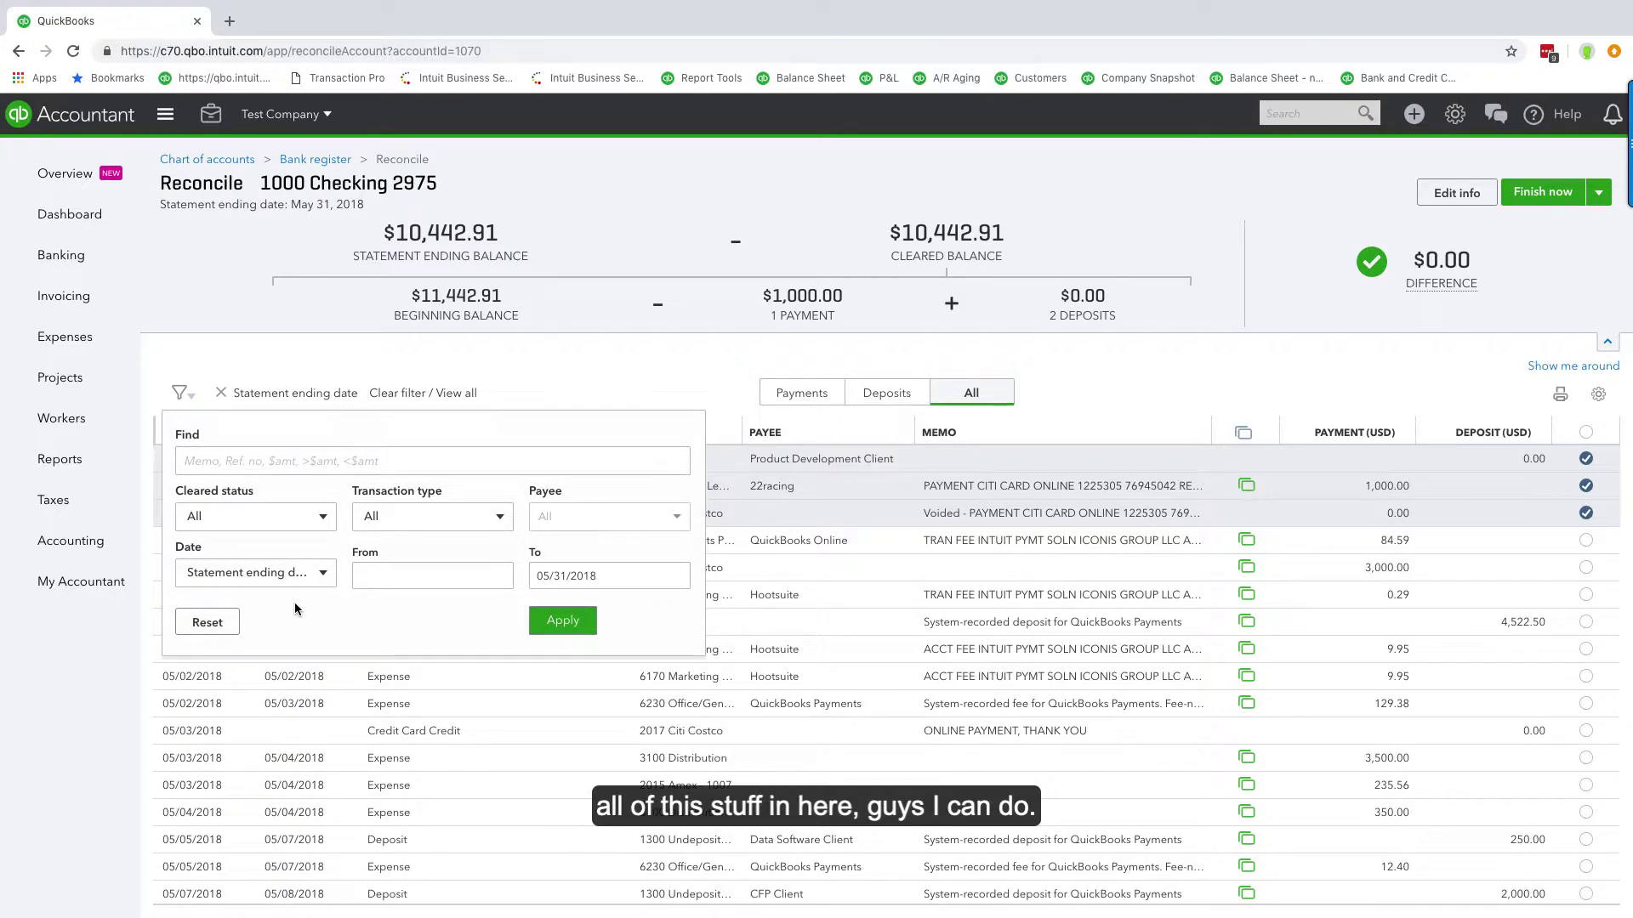
click(616, 375)
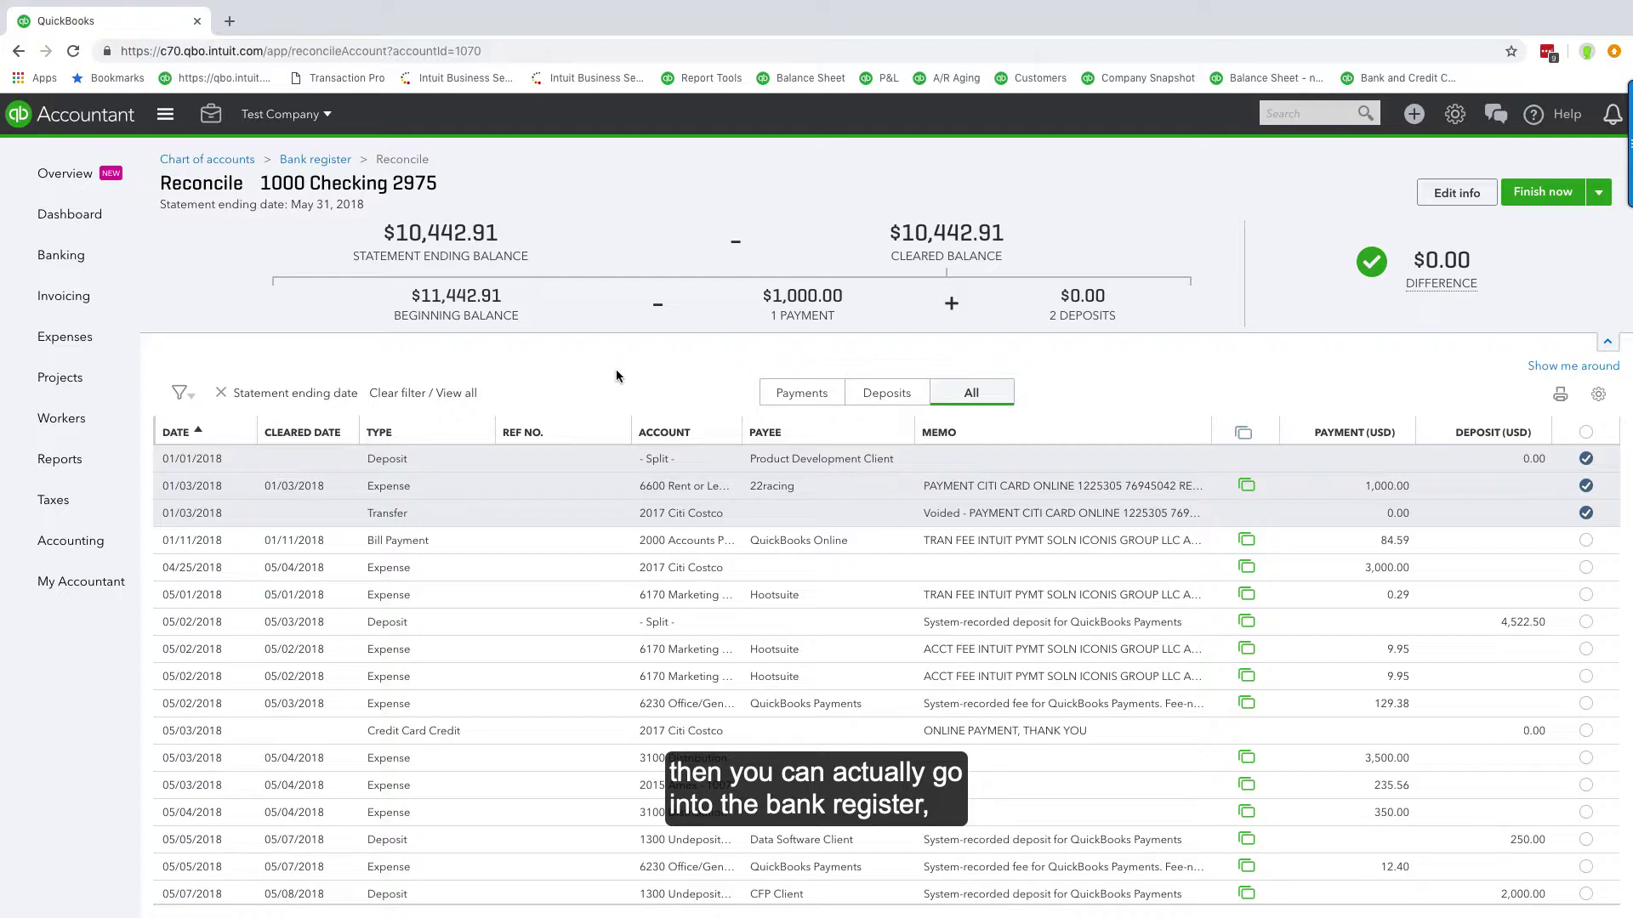
- In the 1000 Checking register, clear the 08/20/2018 CC-Credit transaction's reconciled status and save
click(310, 161)
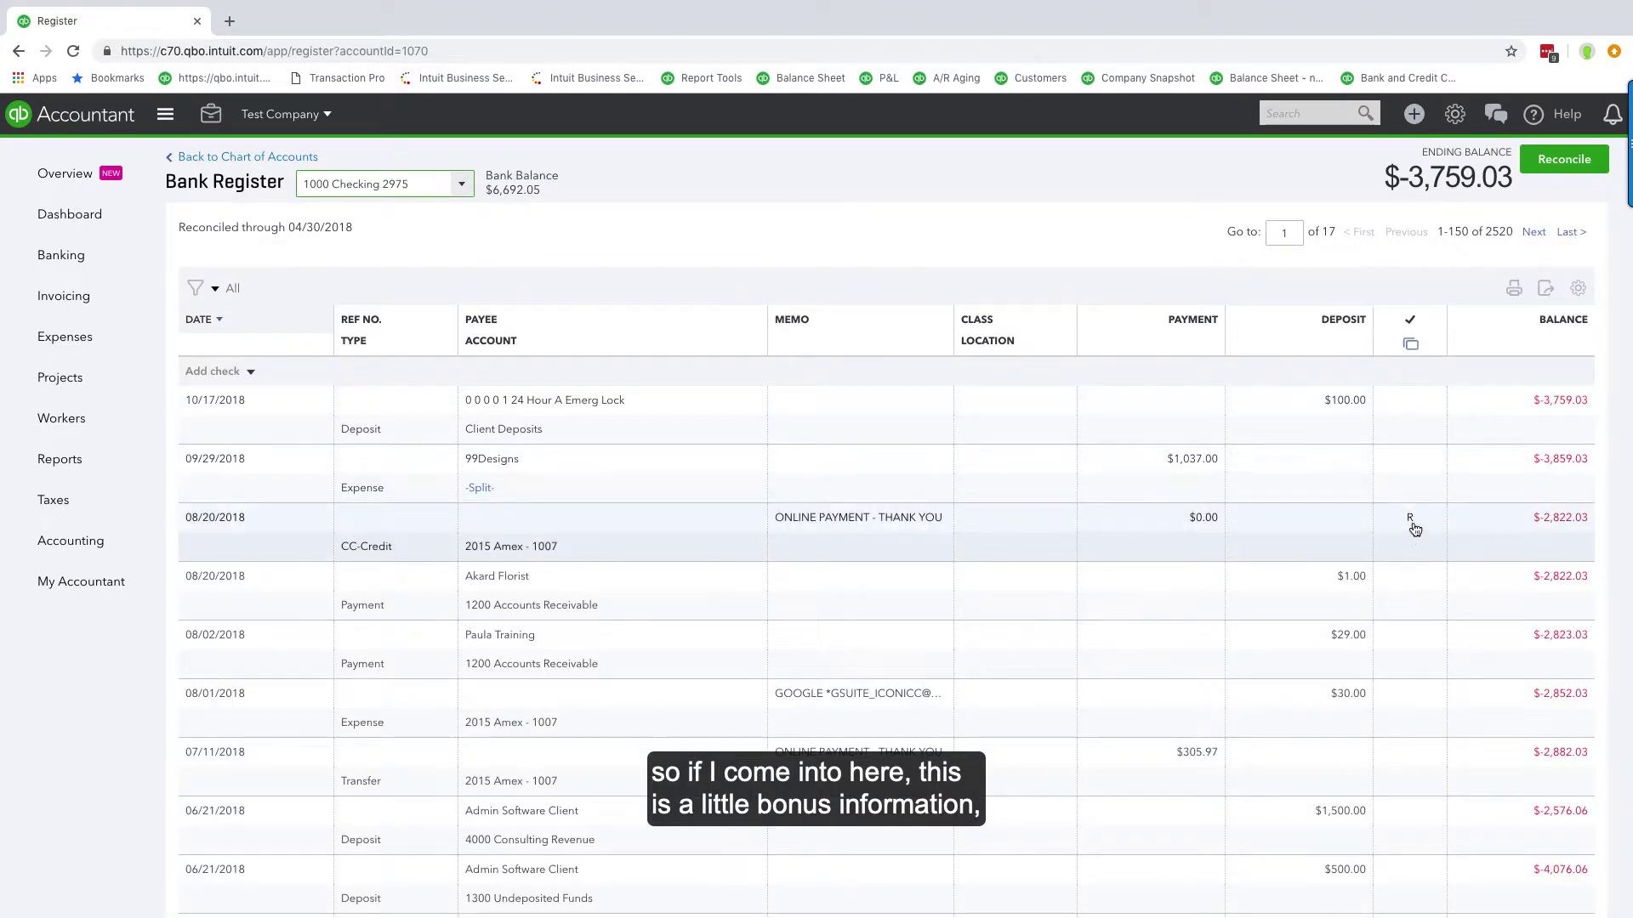
click(1411, 523)
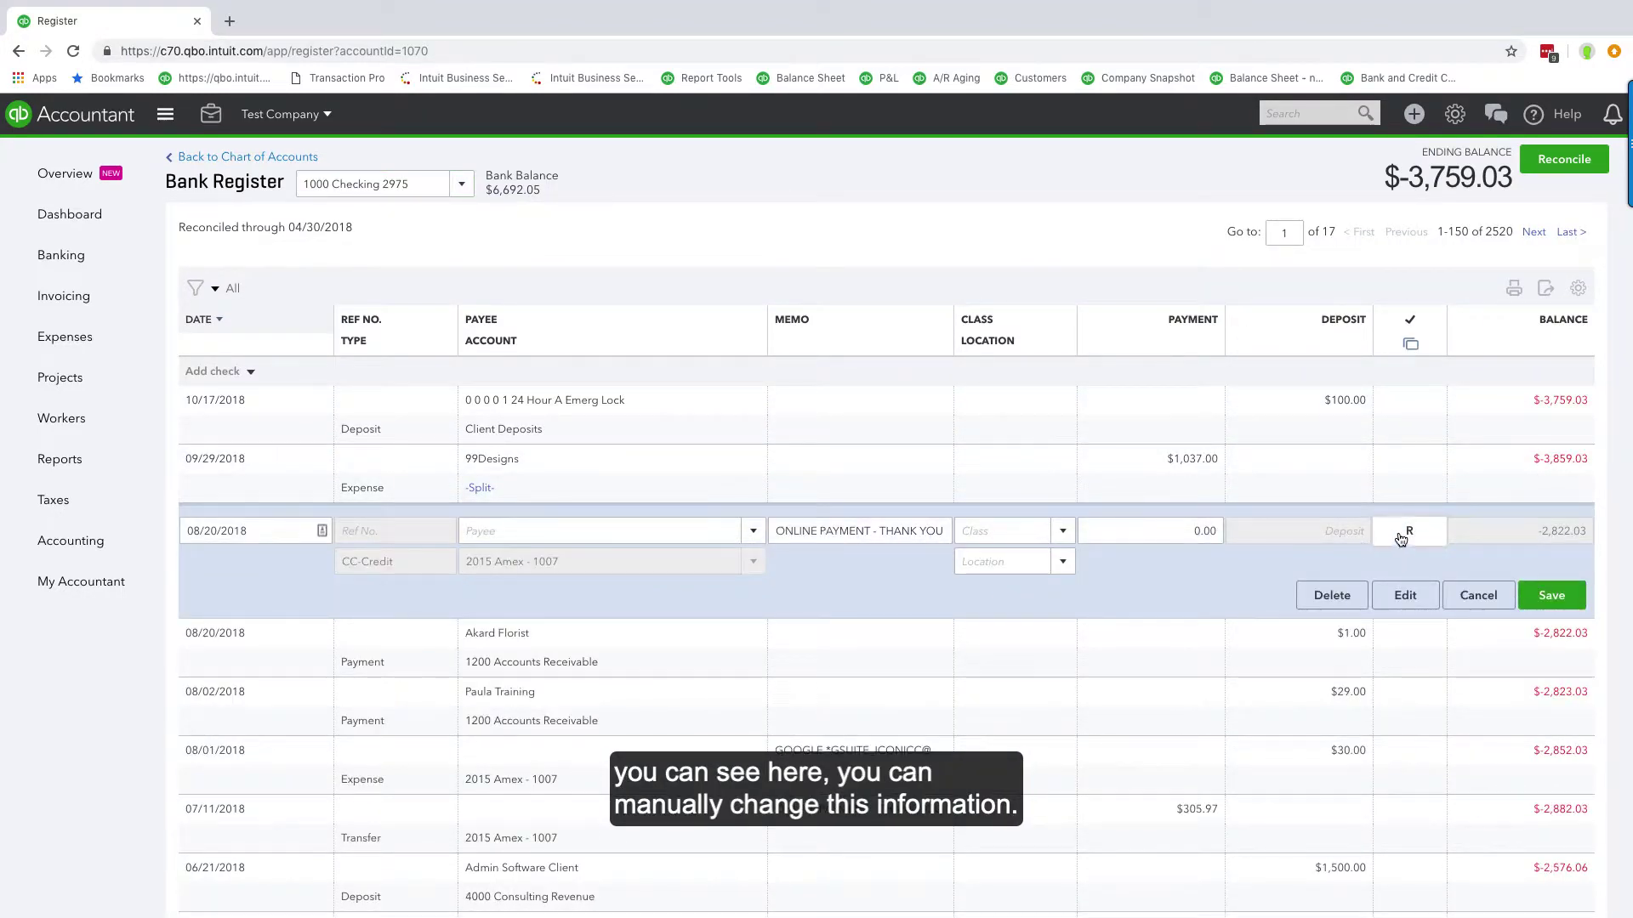
click(1402, 537)
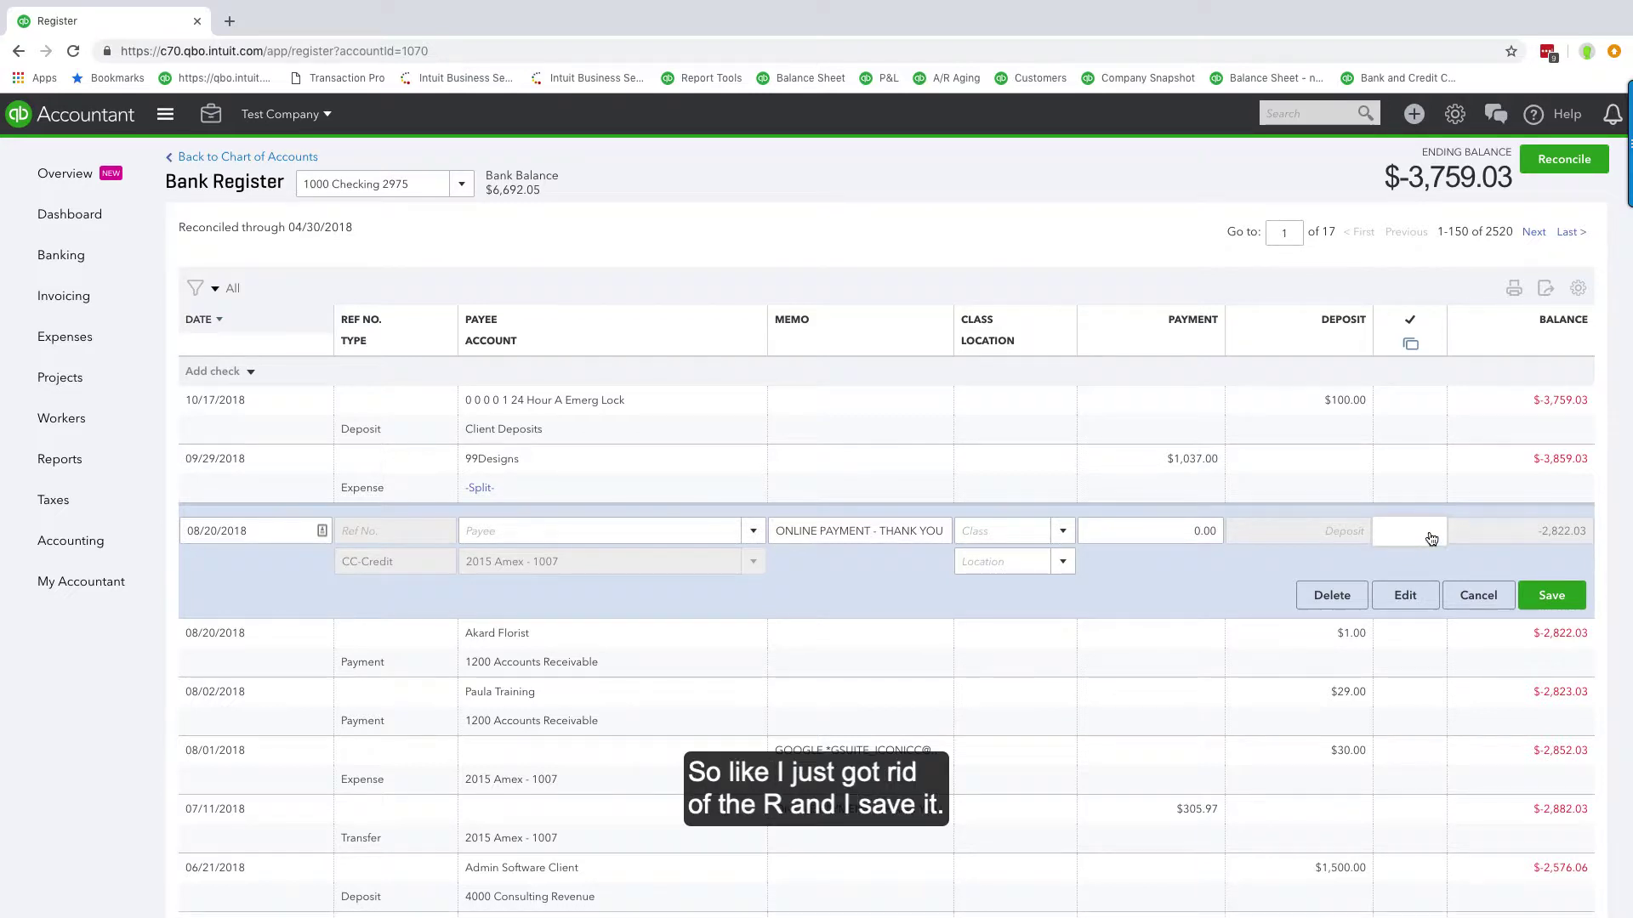
click(1551, 595)
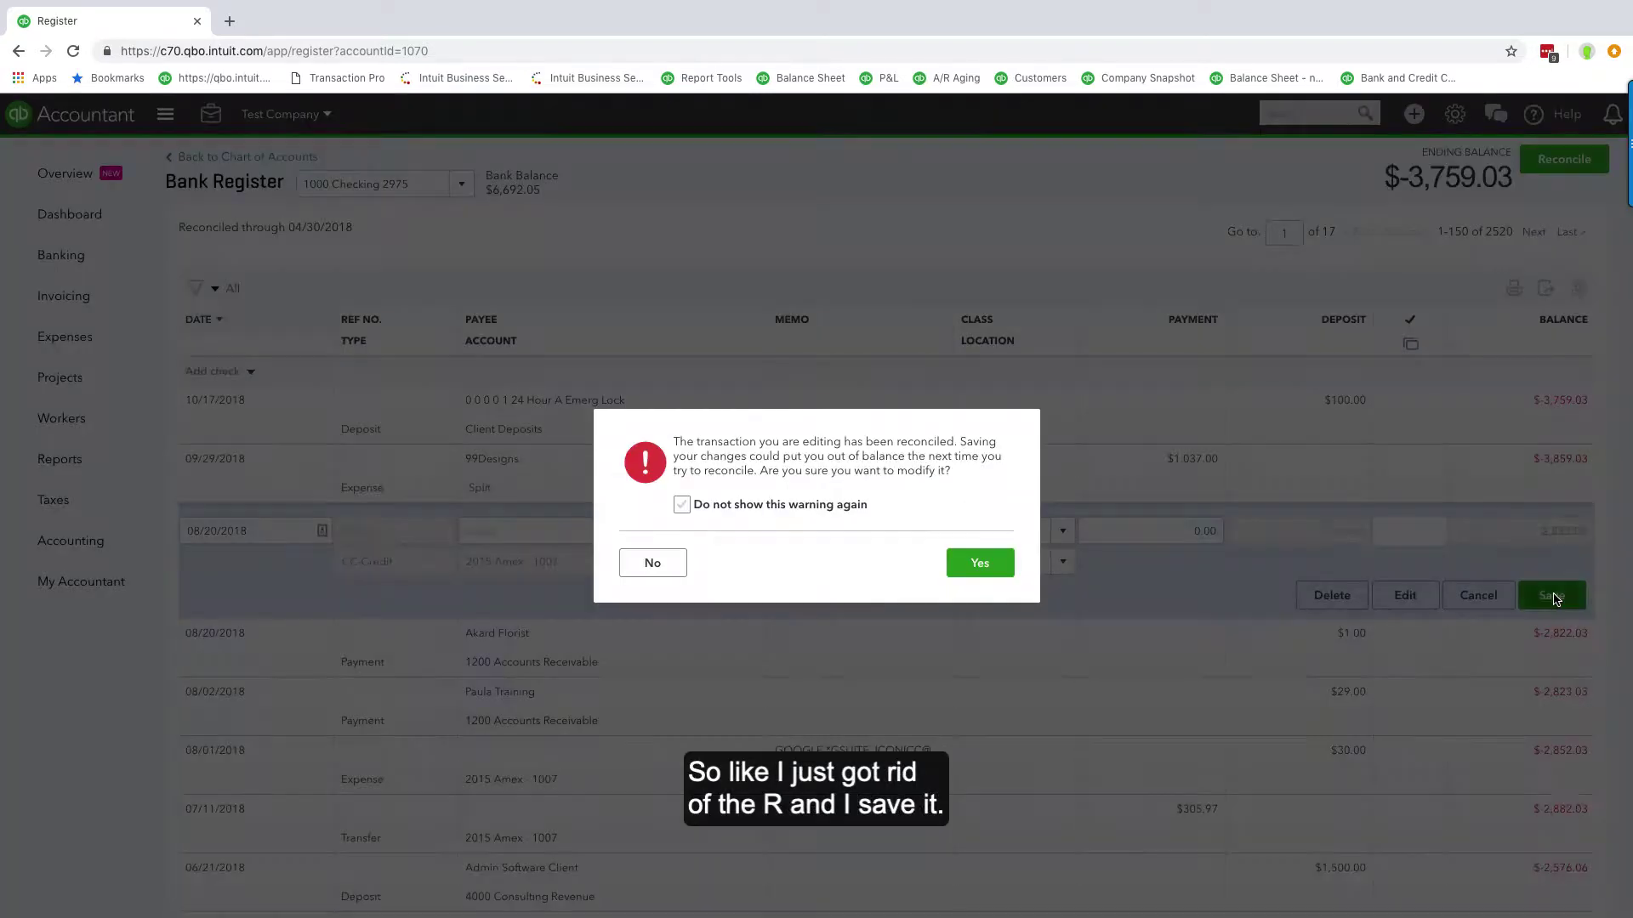
click(958, 580)
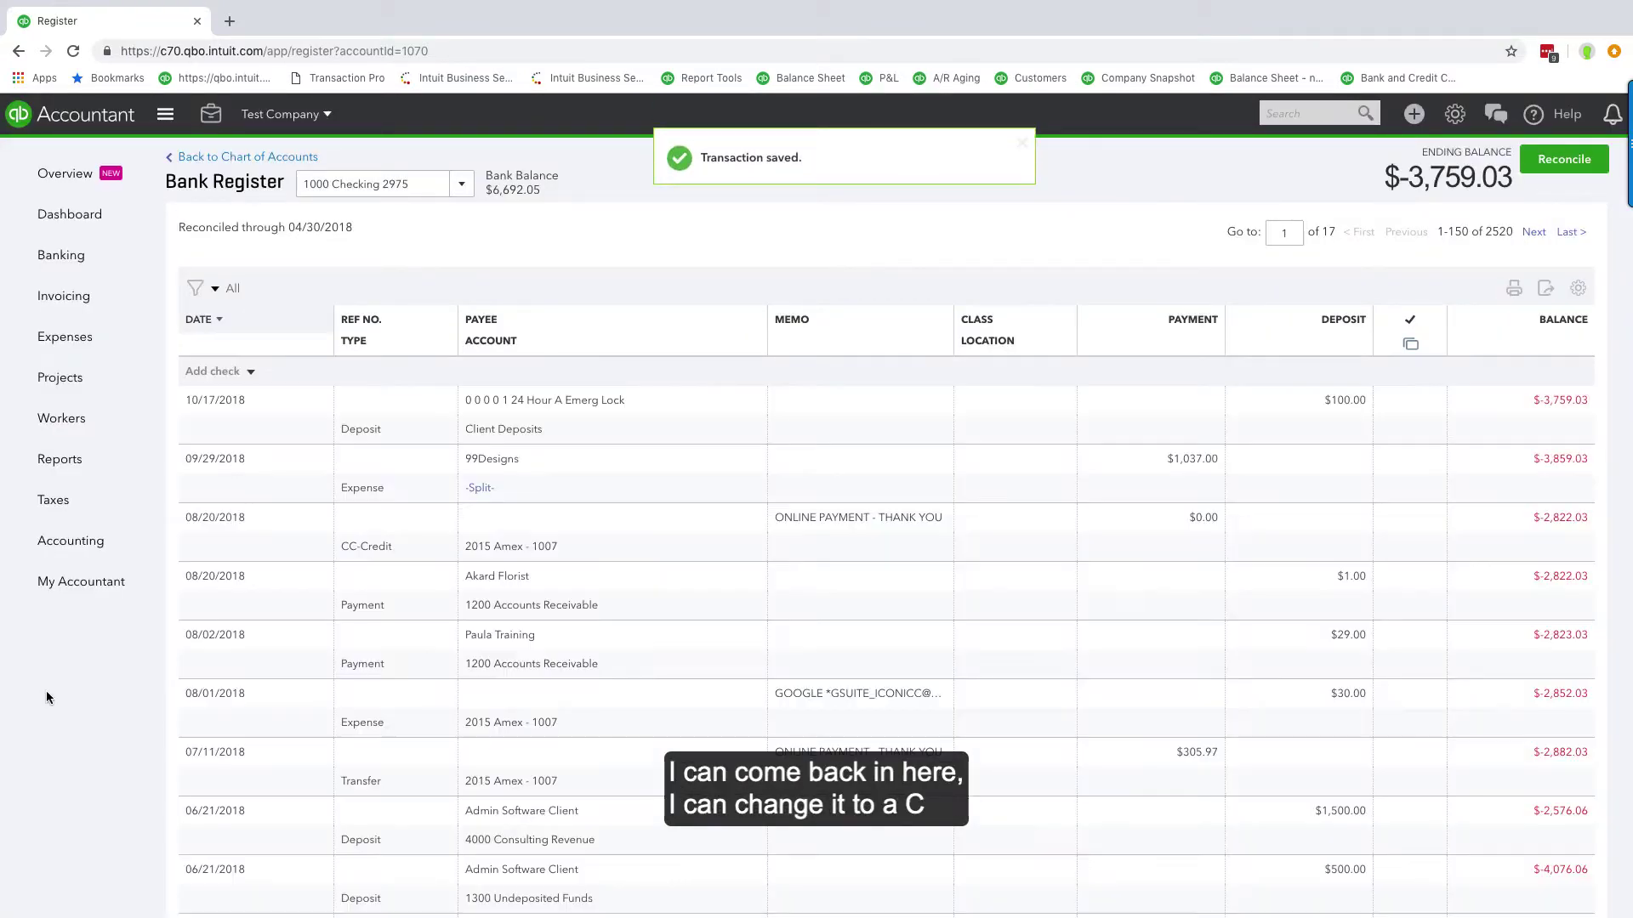
- Mark the 08/20/2018 online payment cleared (C), then change it to reconciled (R)
click(1379, 515)
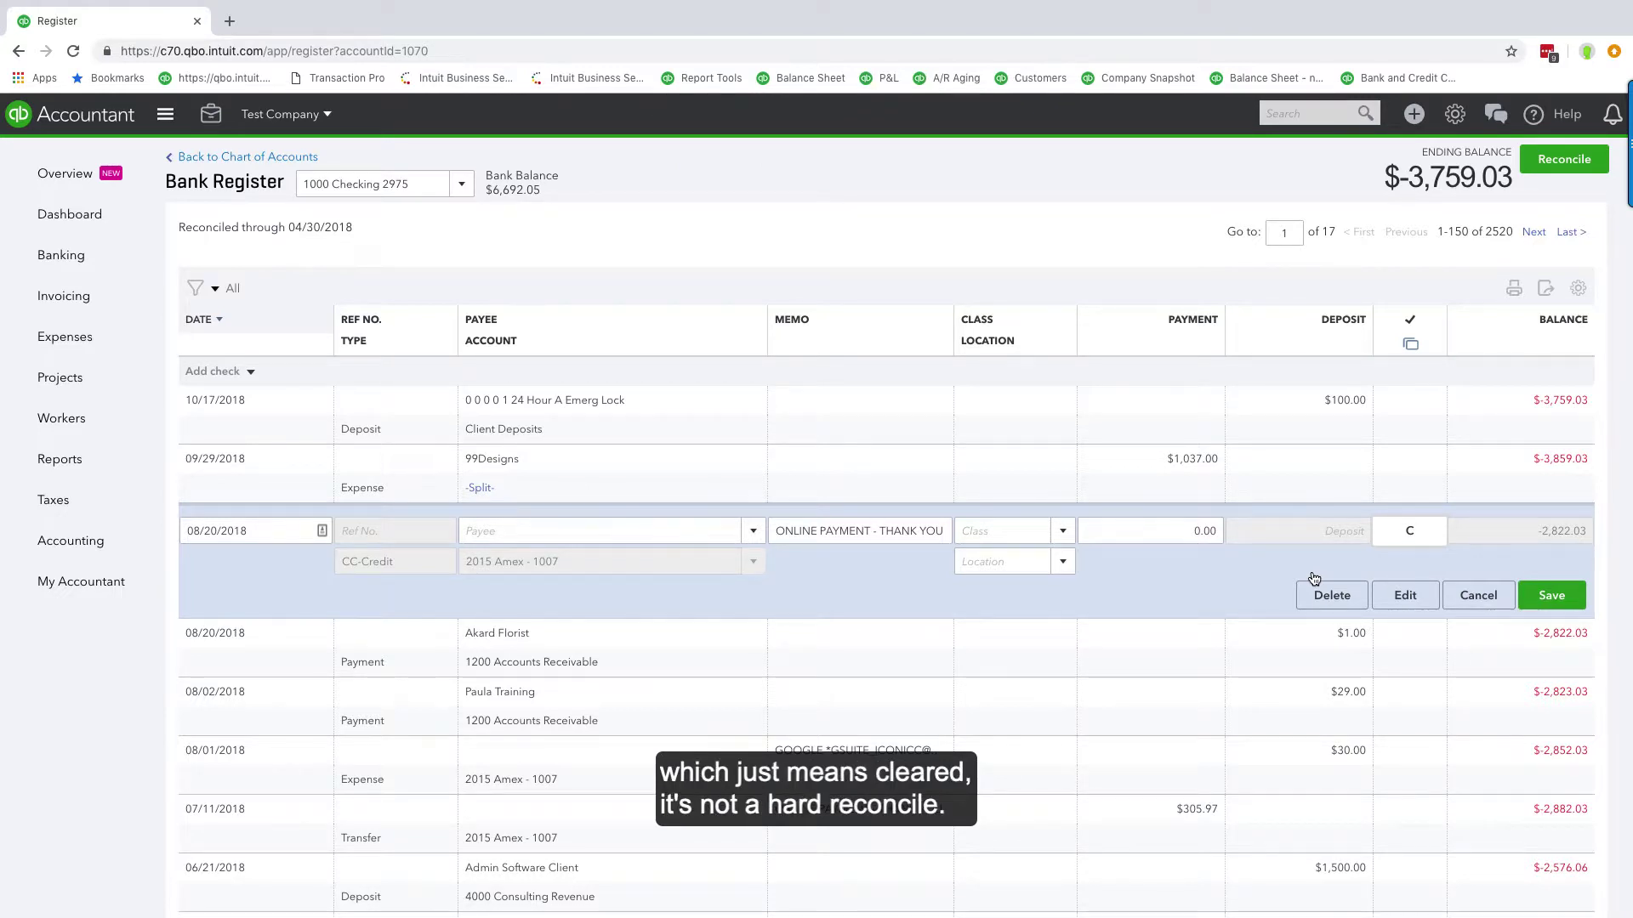
click(1560, 598)
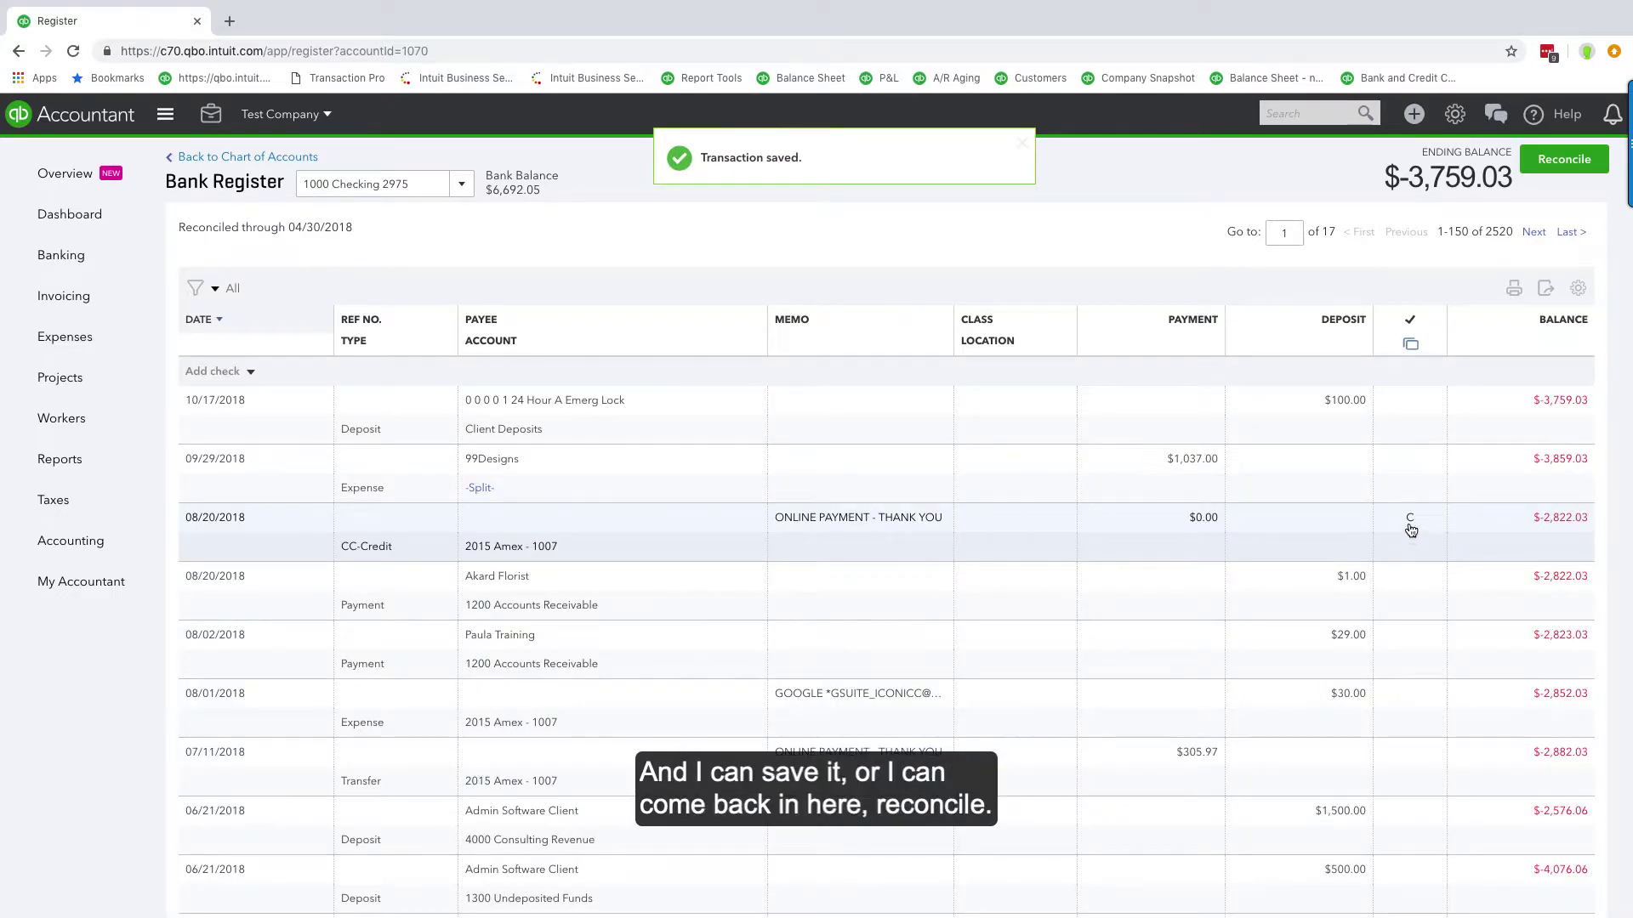
click(1411, 528)
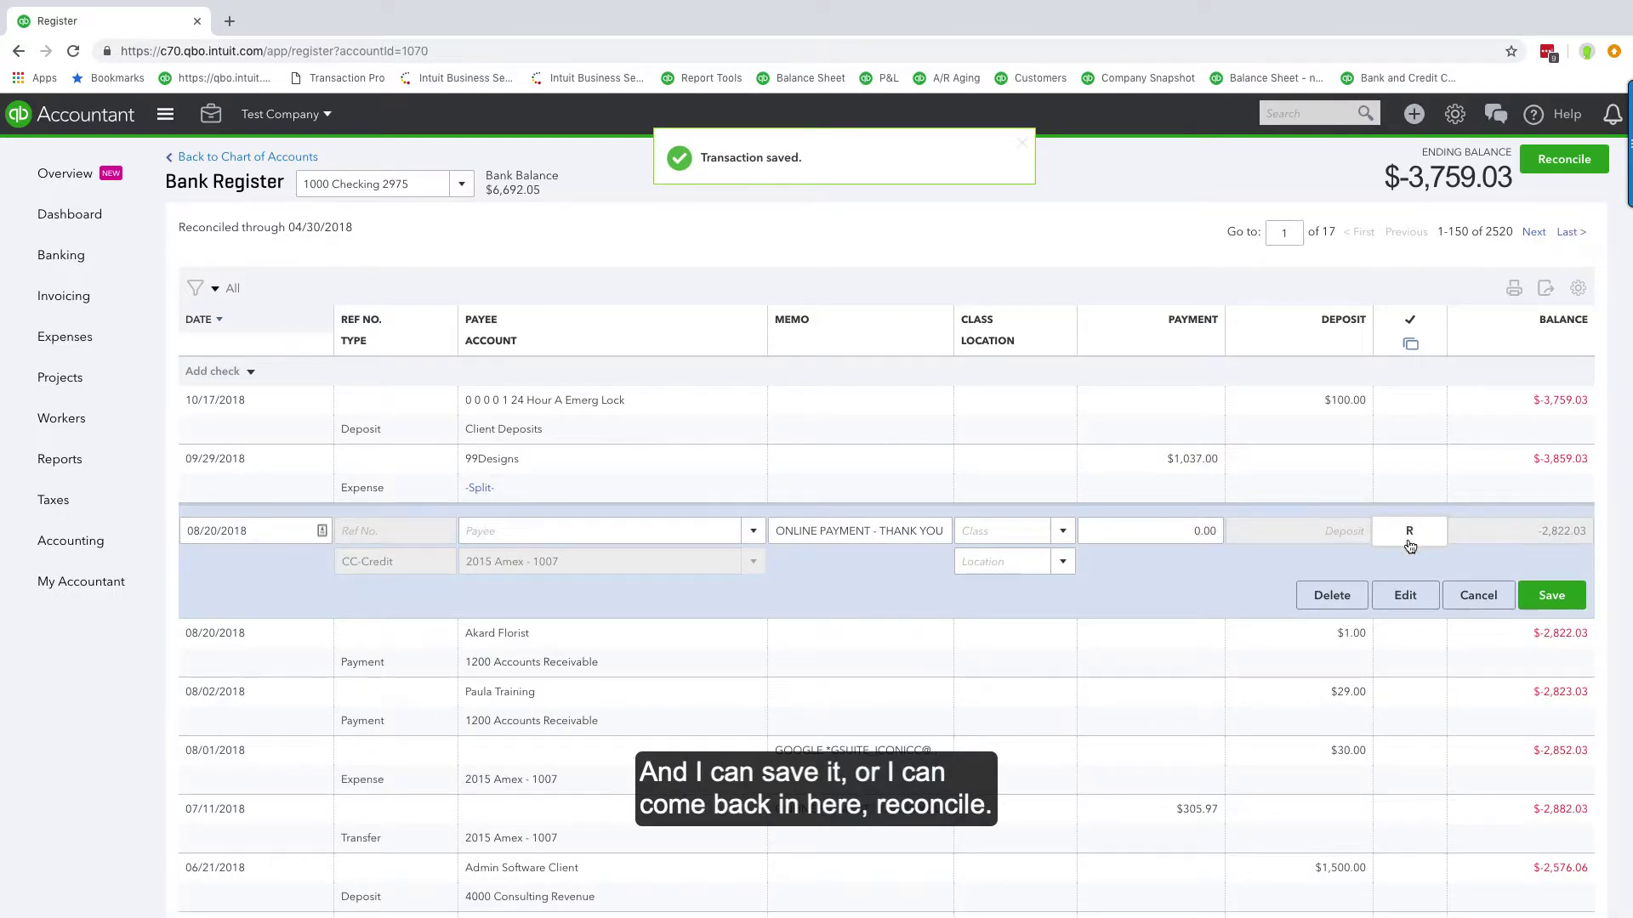
click(1546, 598)
click(973, 564)
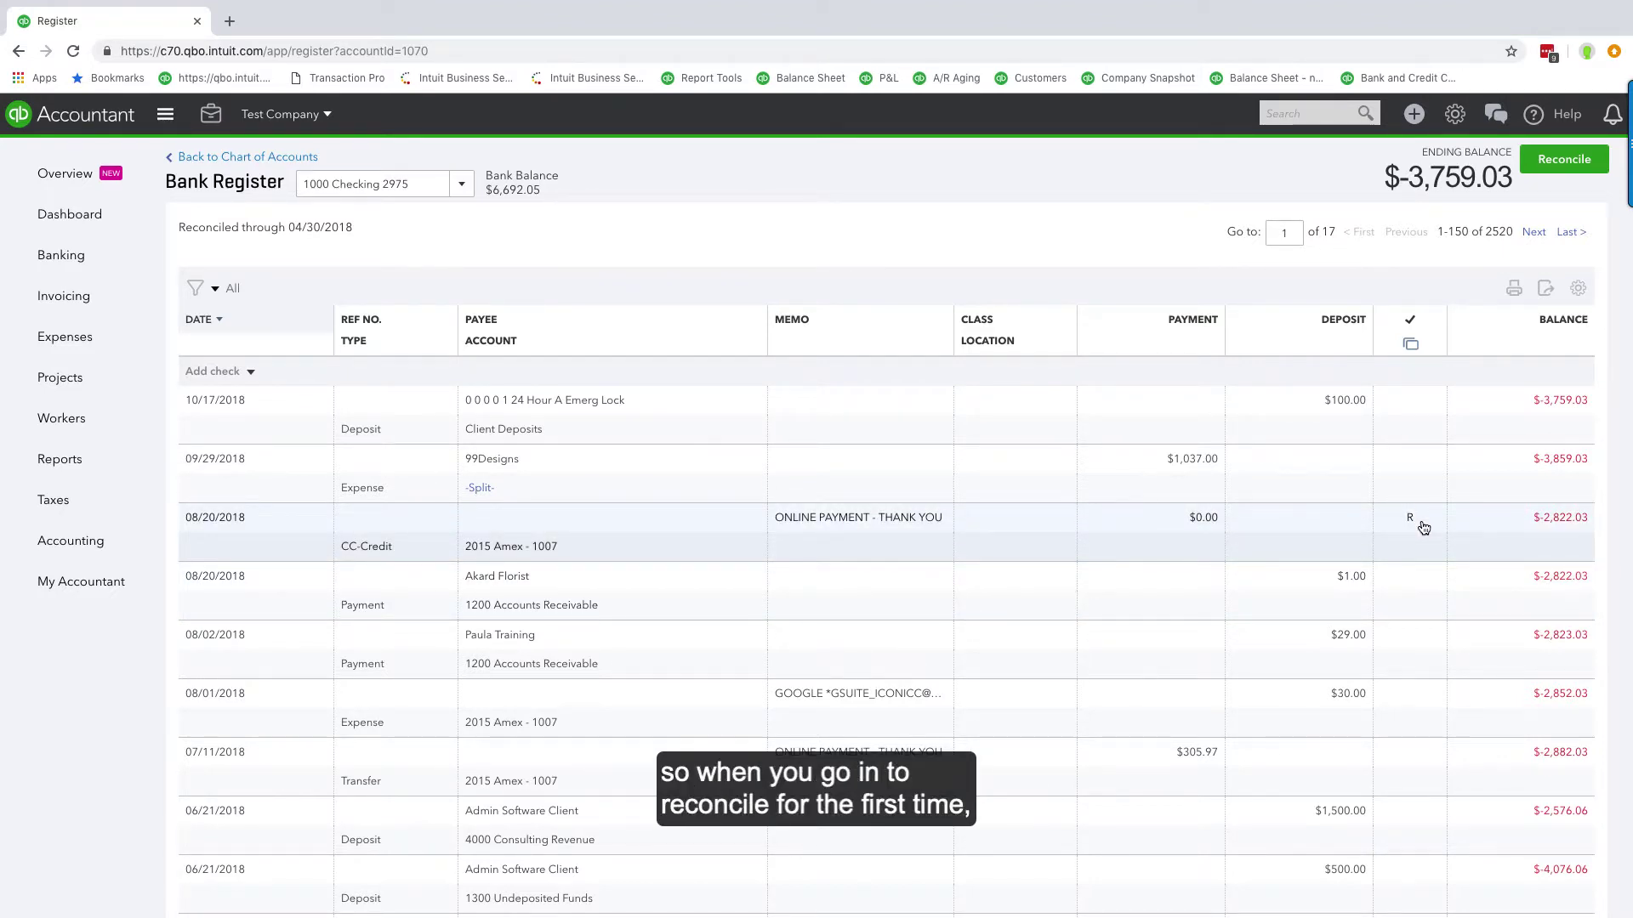
- Remove the R status from the 08/20/2018 online payment, save, and return to Reconcile
mouse_move(1422, 527)
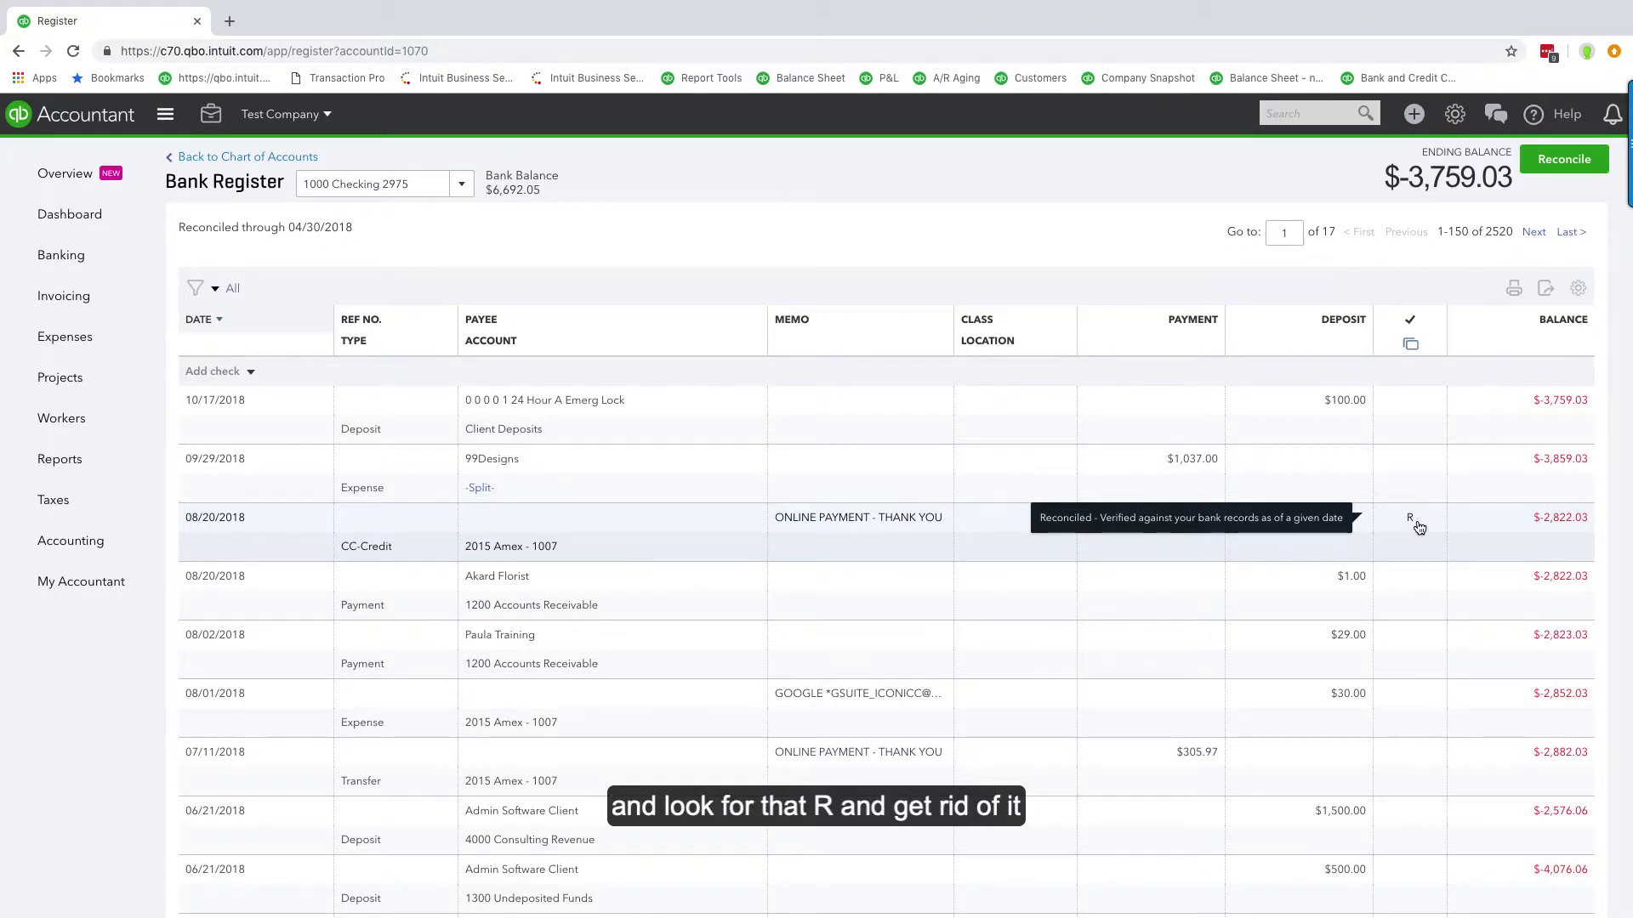
click(1416, 523)
click(1414, 529)
click(1538, 609)
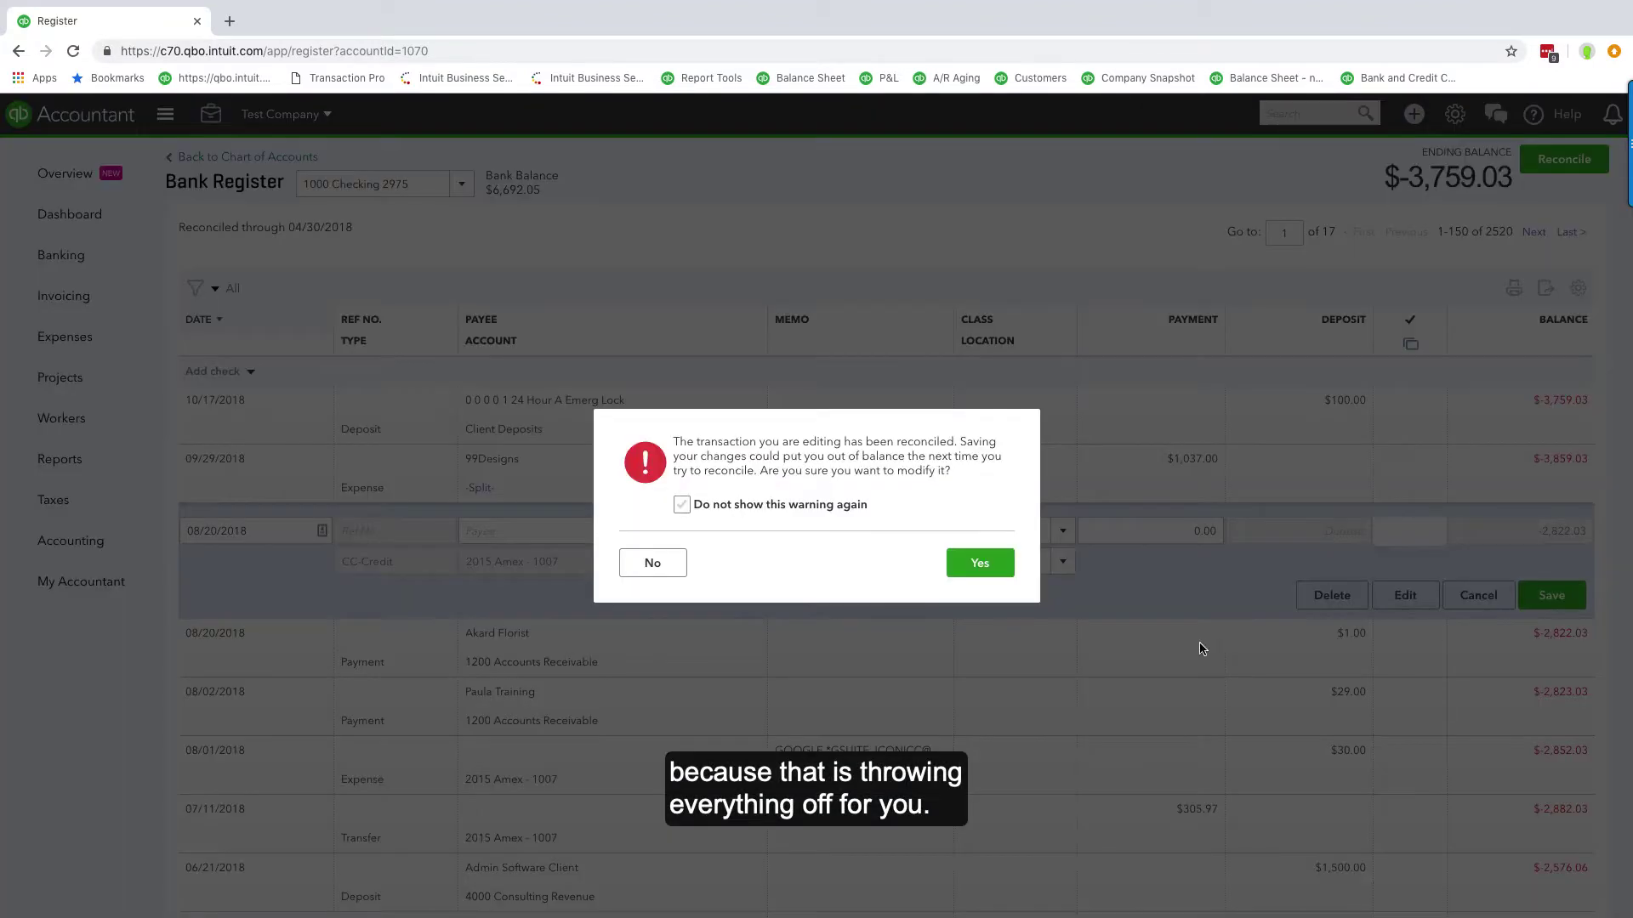
click(976, 563)
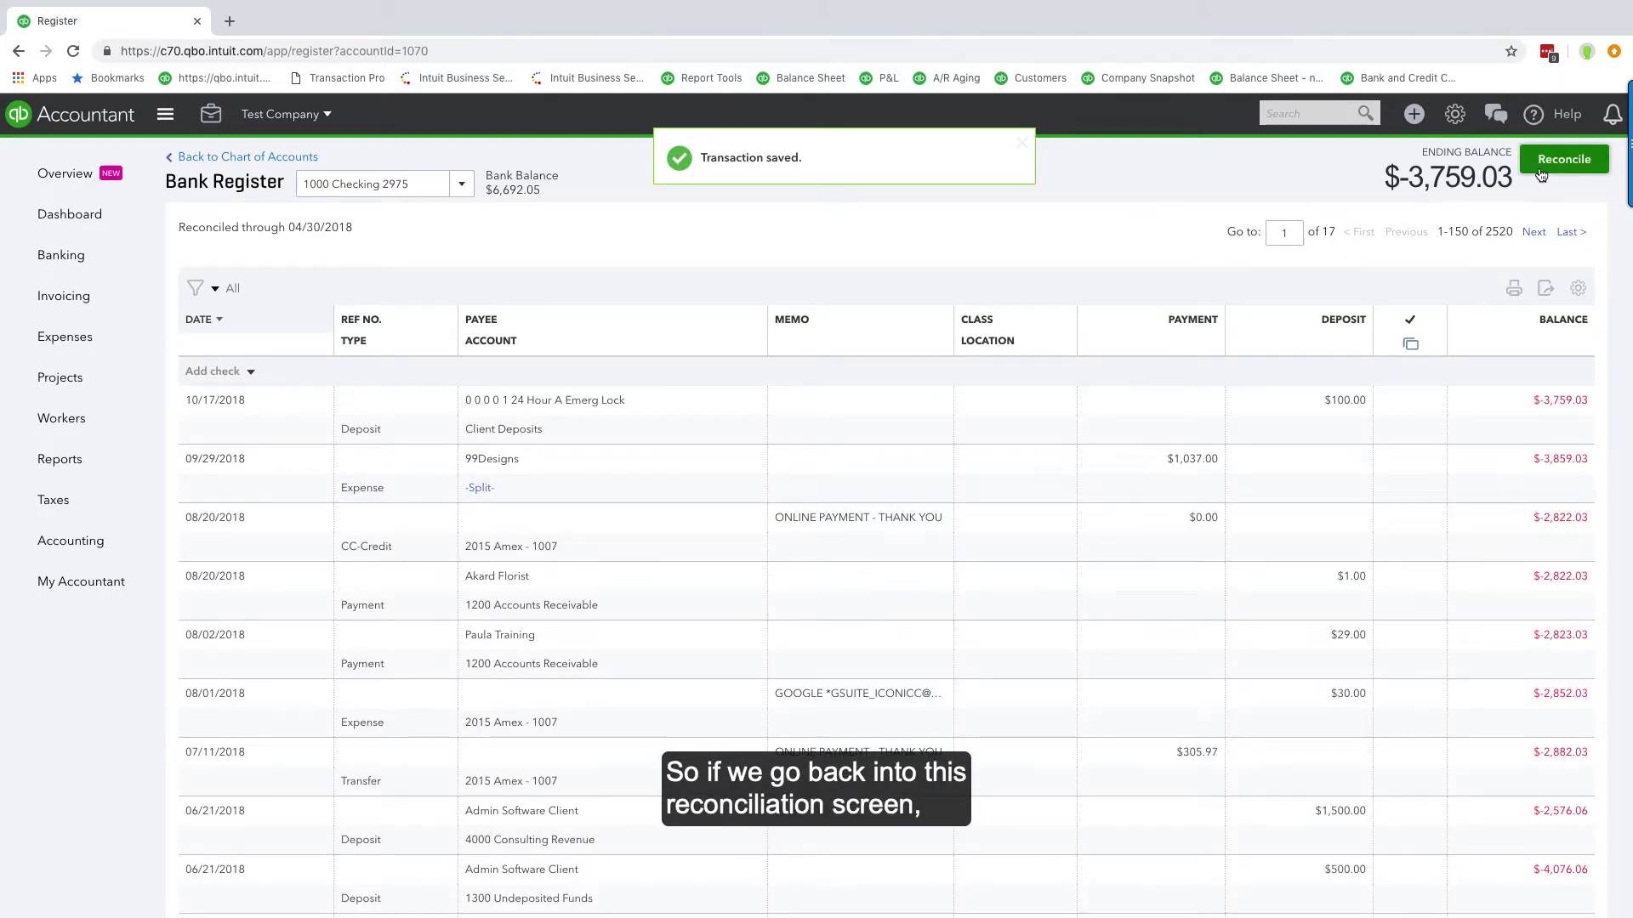
click(1541, 170)
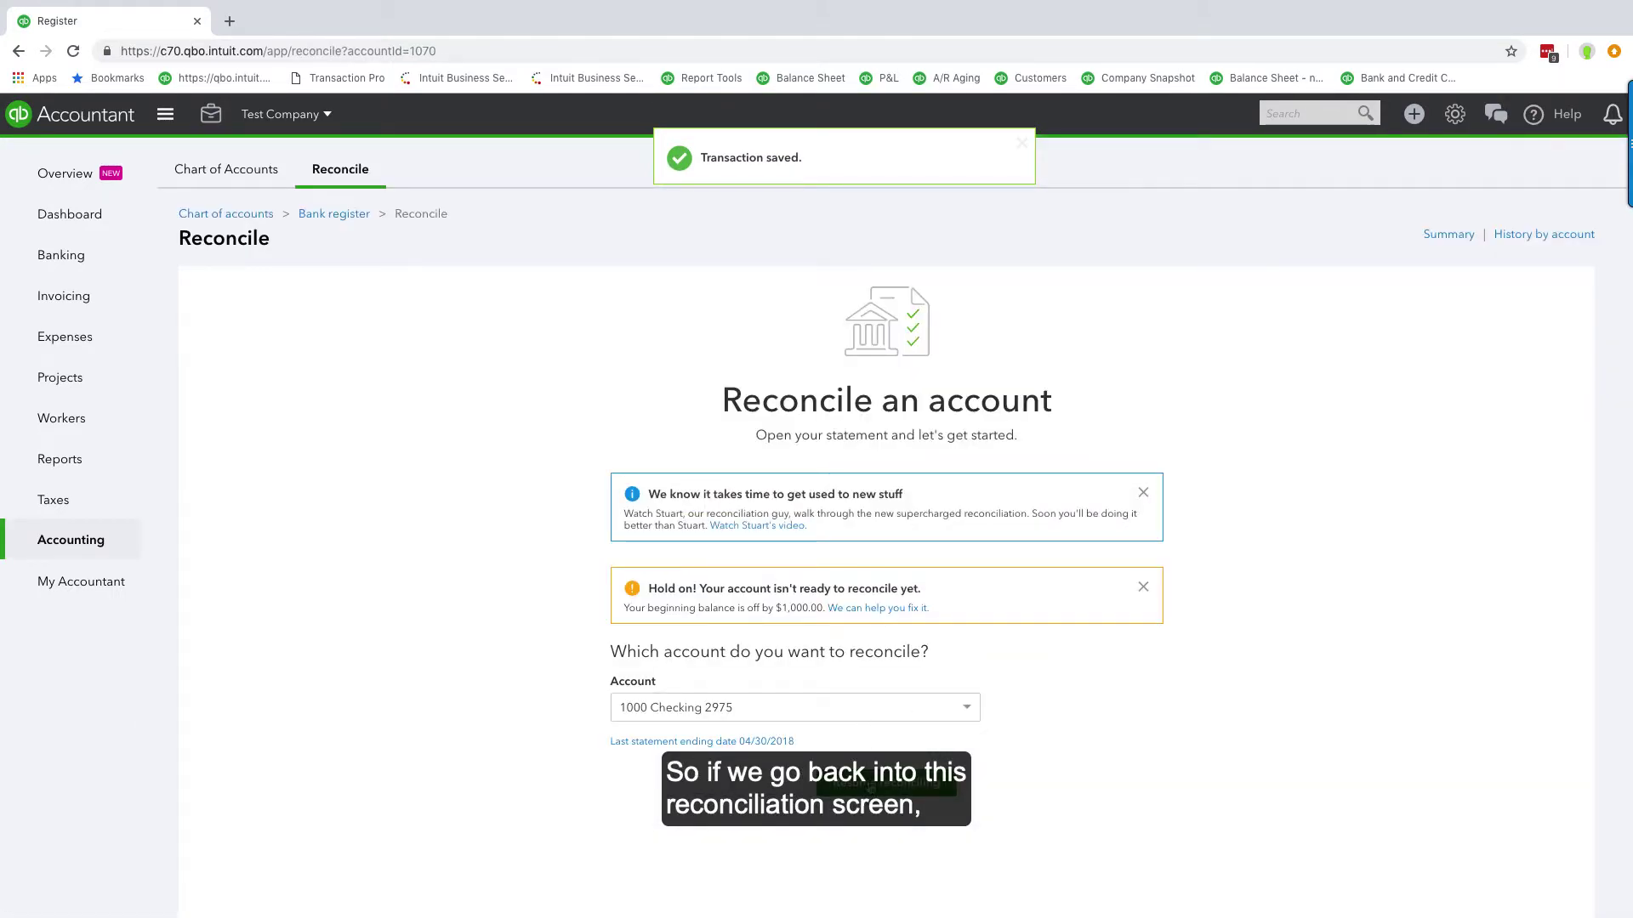
- Resume the May 31 reconciliation and clear every transaction except the three 05/29/2018 rows
click(871, 788)
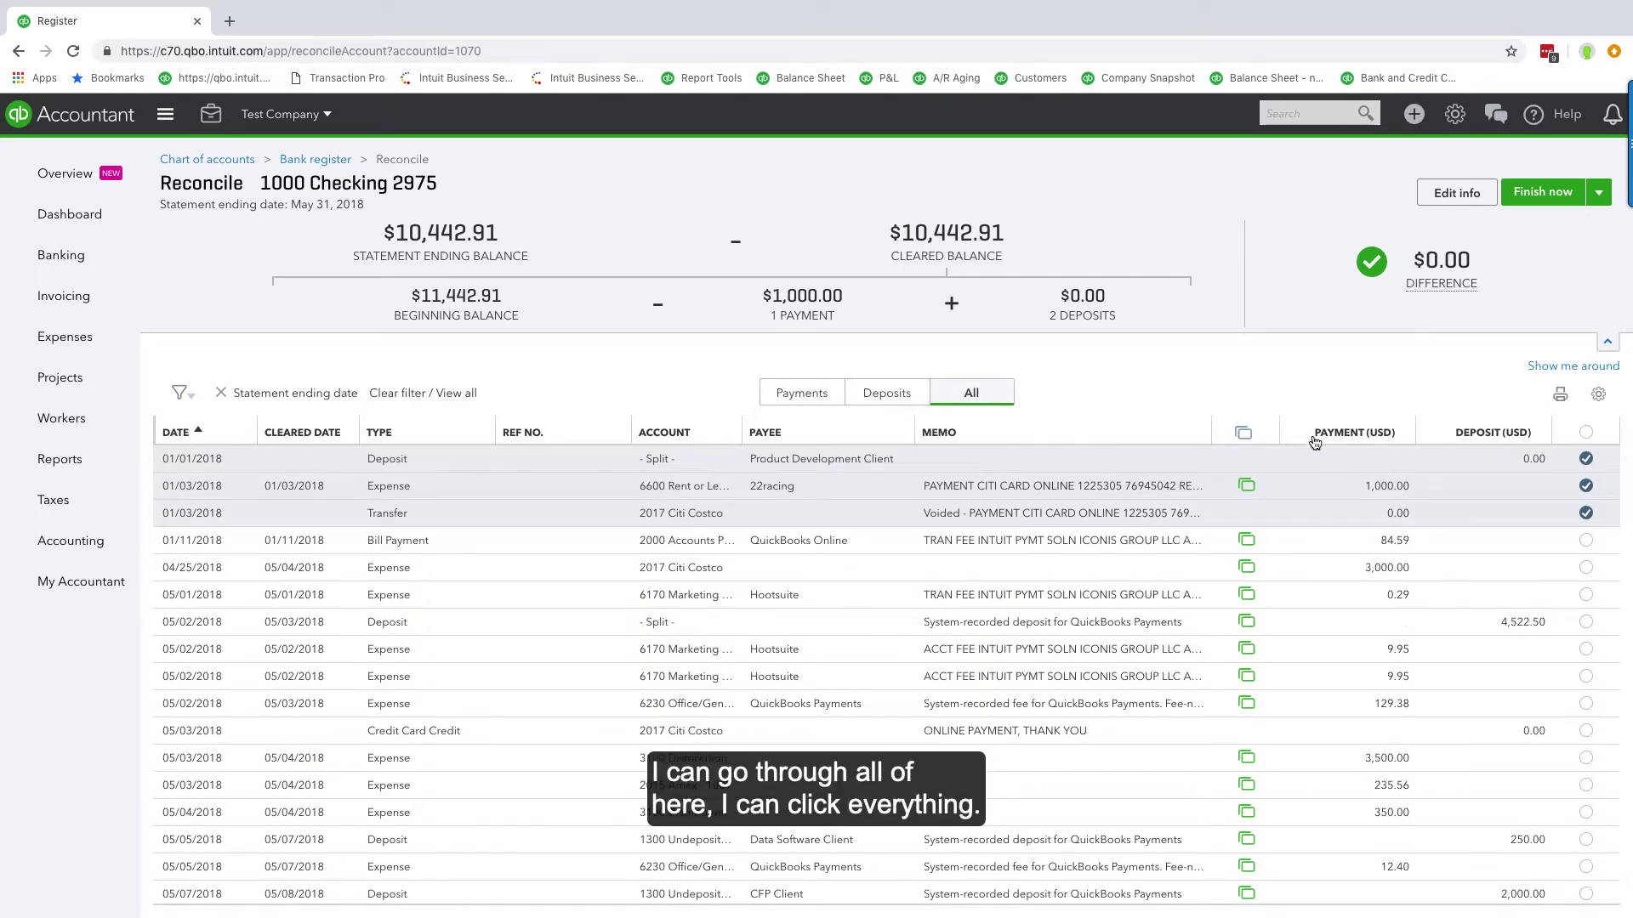
click(1586, 433)
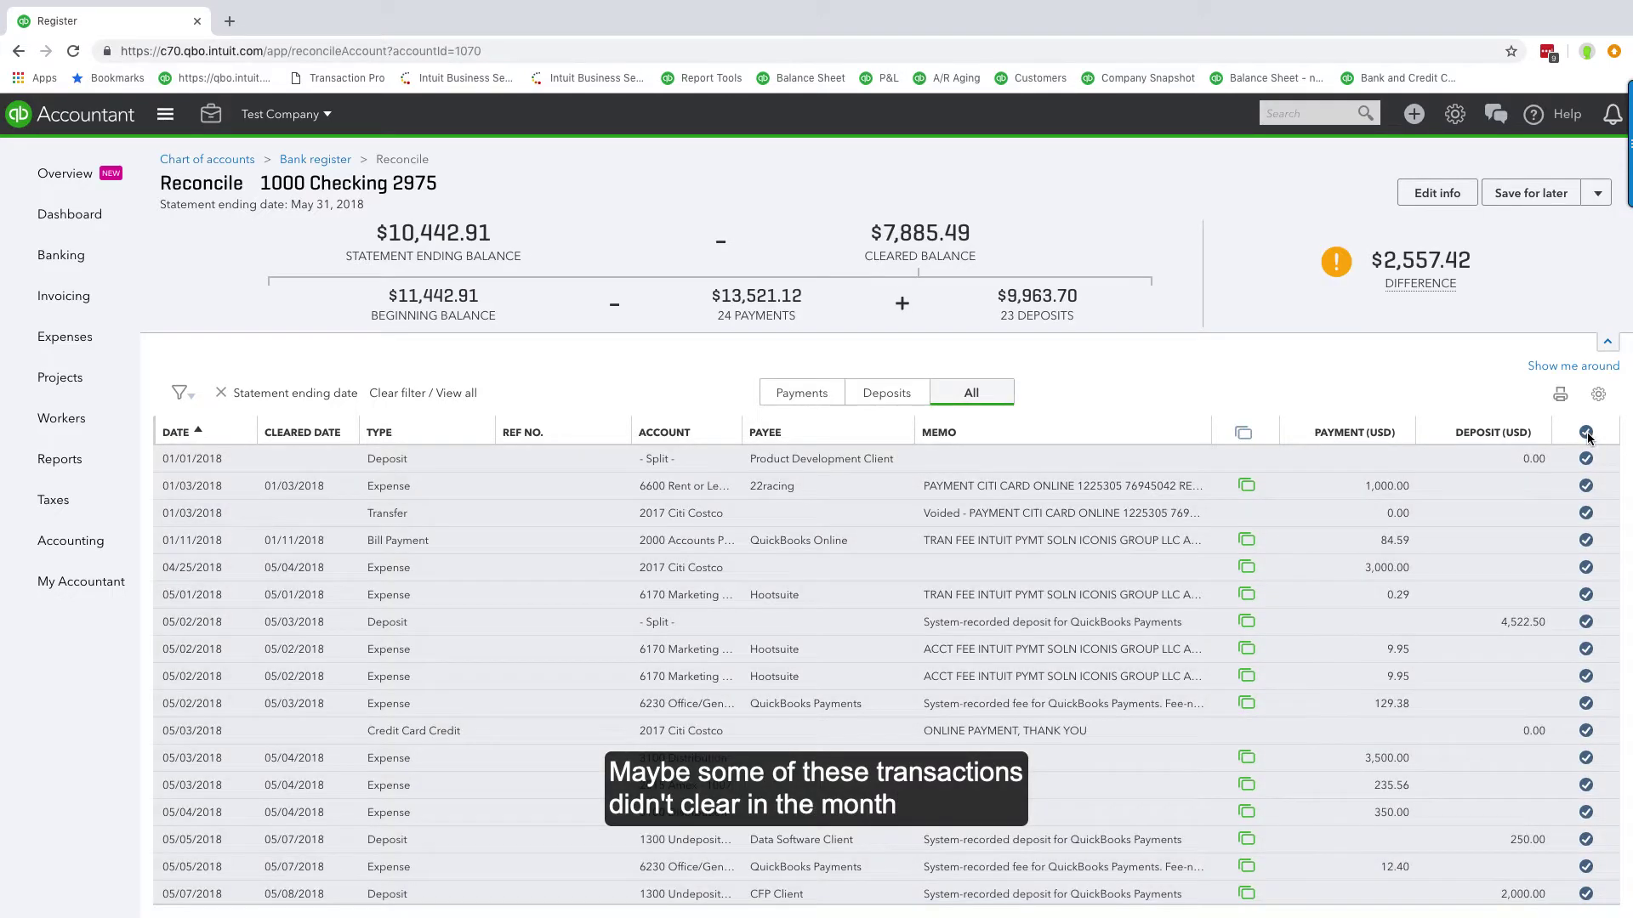
scroll(1473, 651, down, 10)
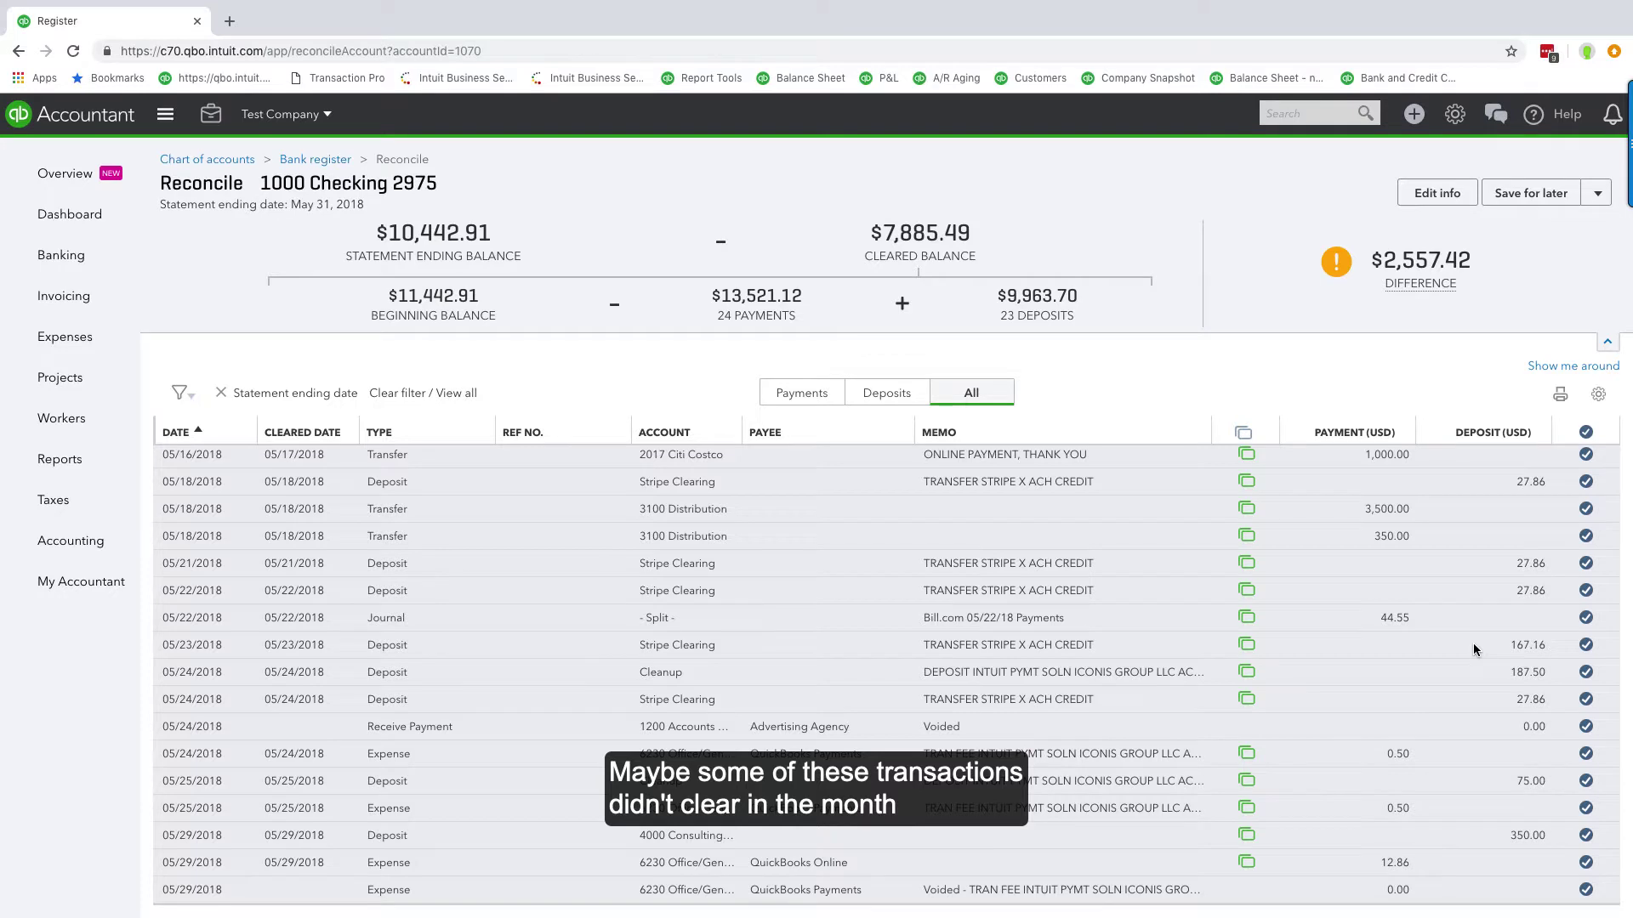
click(1586, 887)
click(1587, 862)
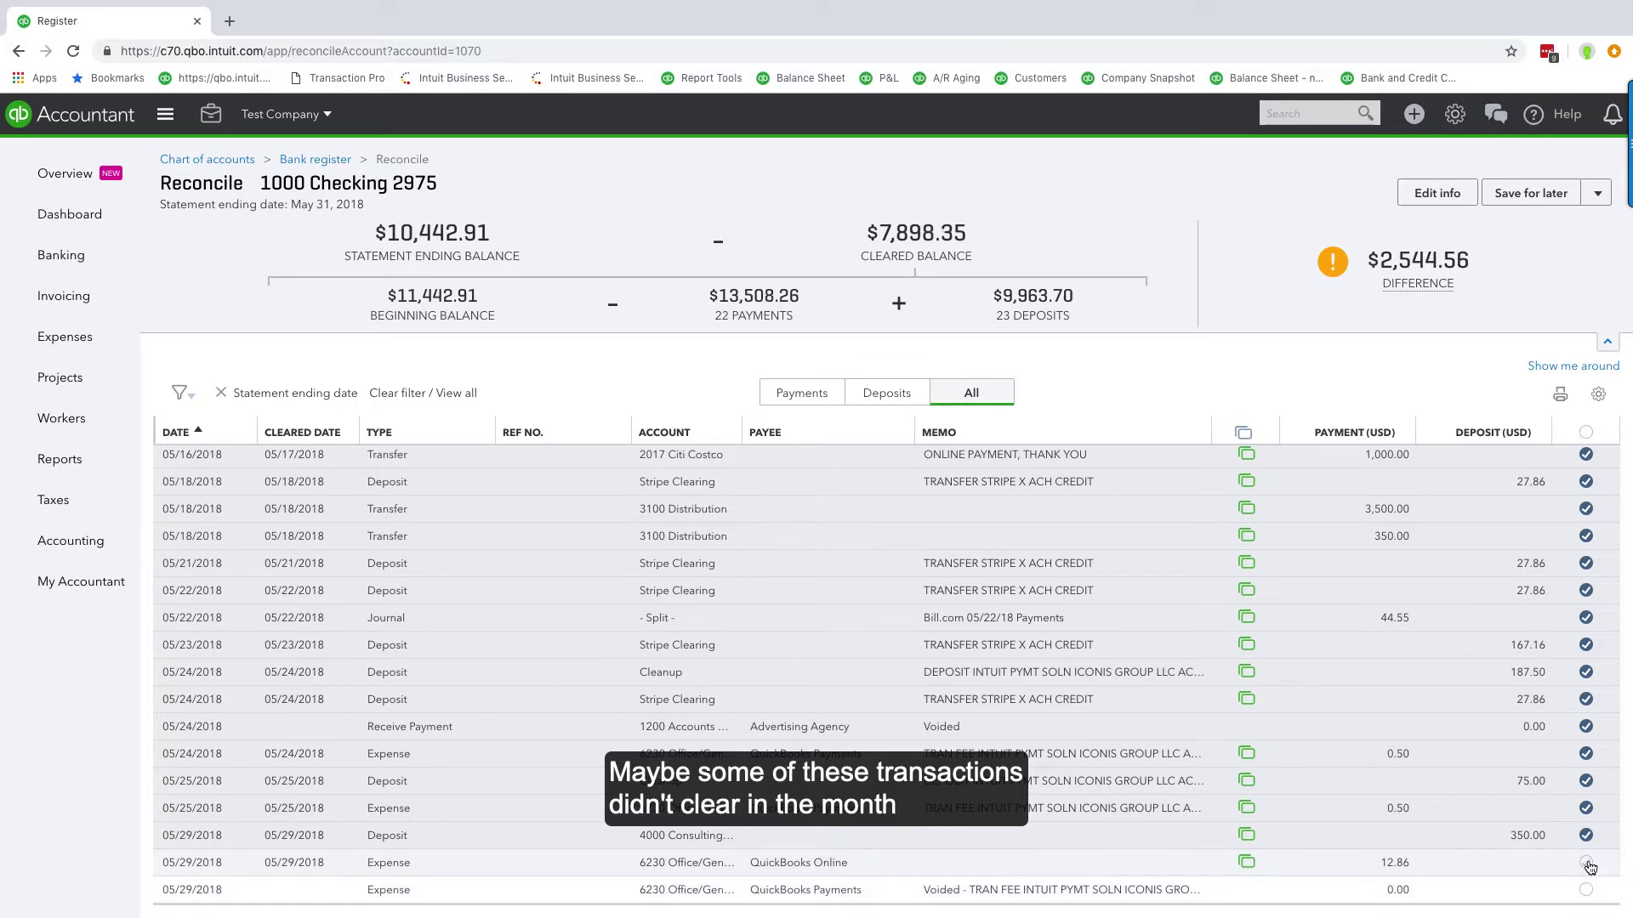
click(1587, 835)
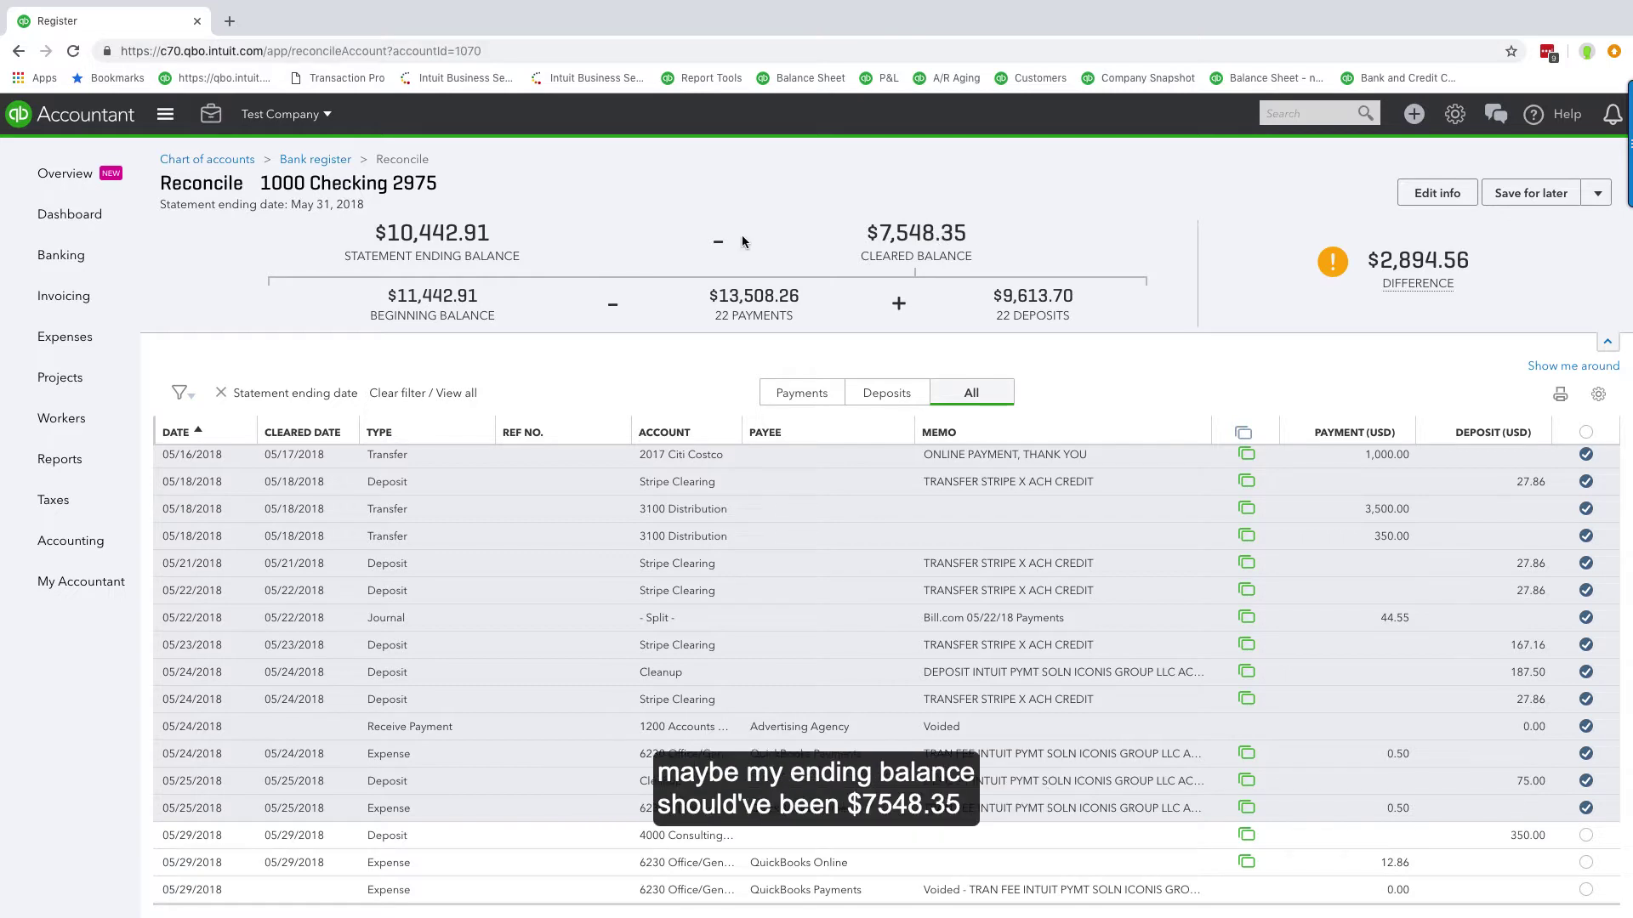
- Change the statement ending balance to the 7,548.35 cleared balance and save it
mouse_move(981, 231)
mouse_down()
mouse_move(879, 232)
mouse_move(965, 232)
mouse_up()
key(ctrl+c)
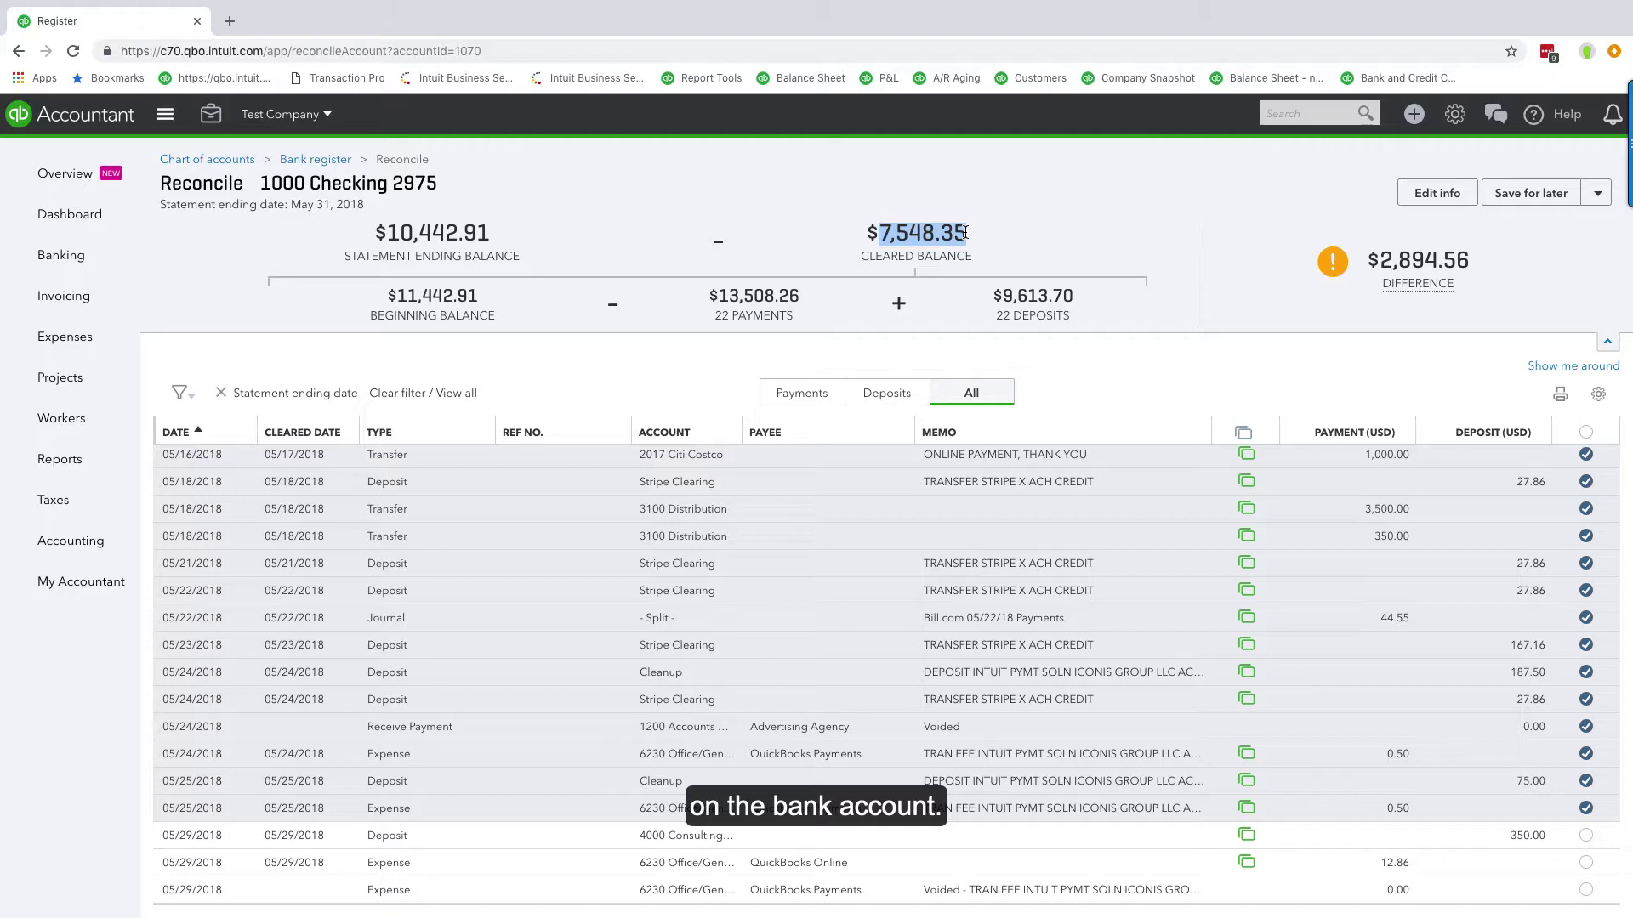
click(1435, 193)
double_click(1369, 212)
key(ctrl+v)
key(Tab)
click(1593, 894)
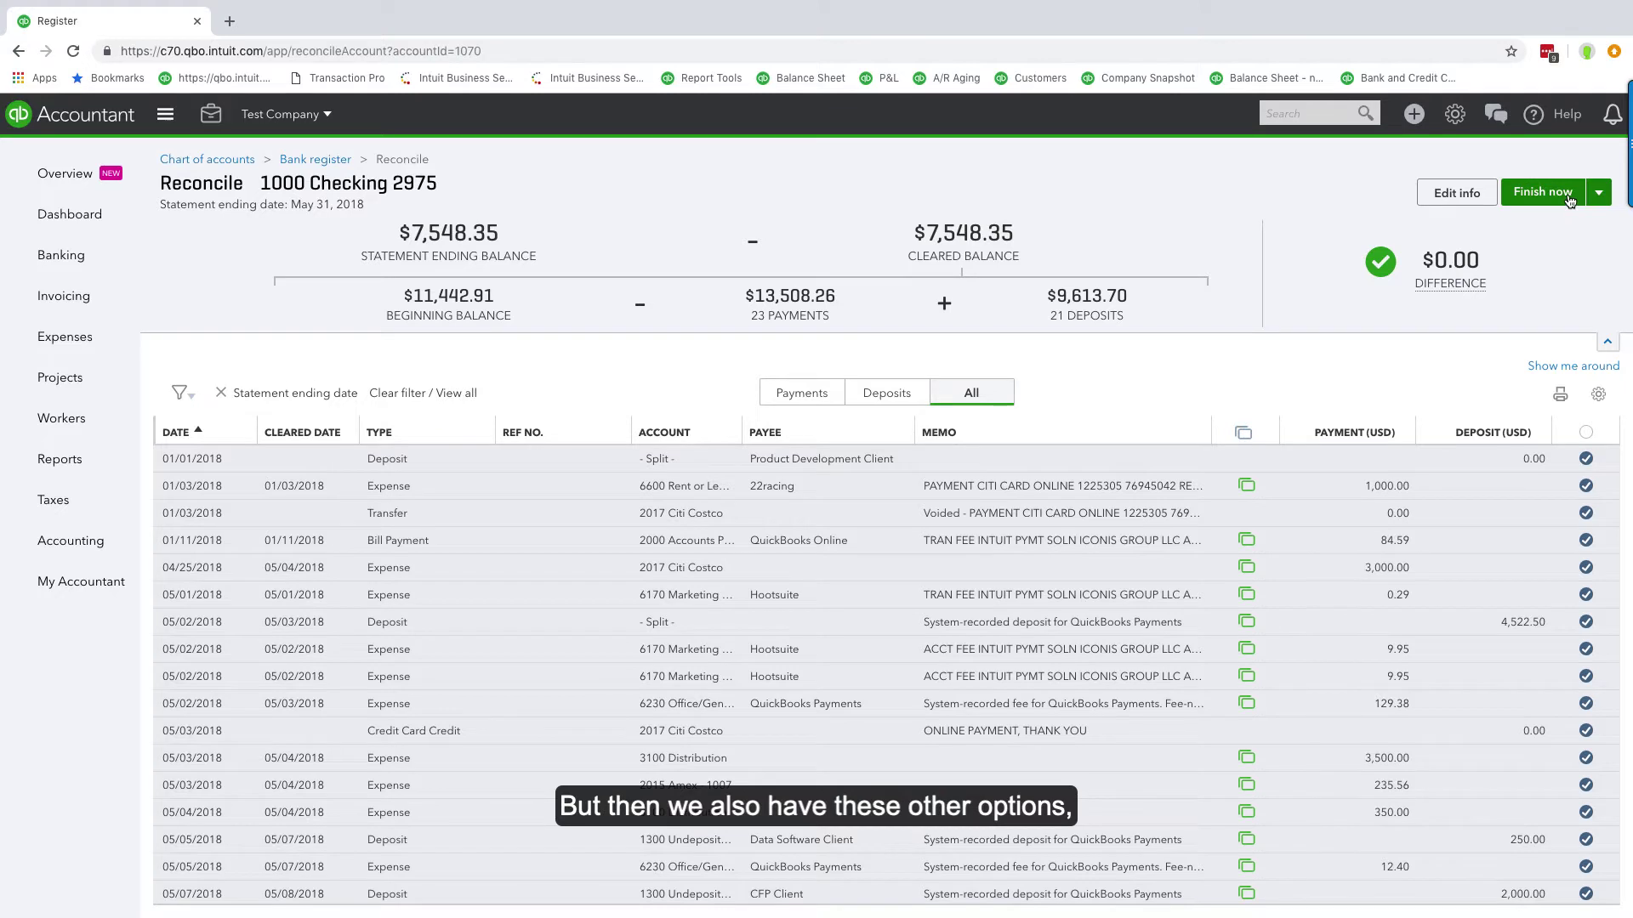
- Review the Finish now, Save for later and Close without saving options, then choose Save for later
click(1600, 196)
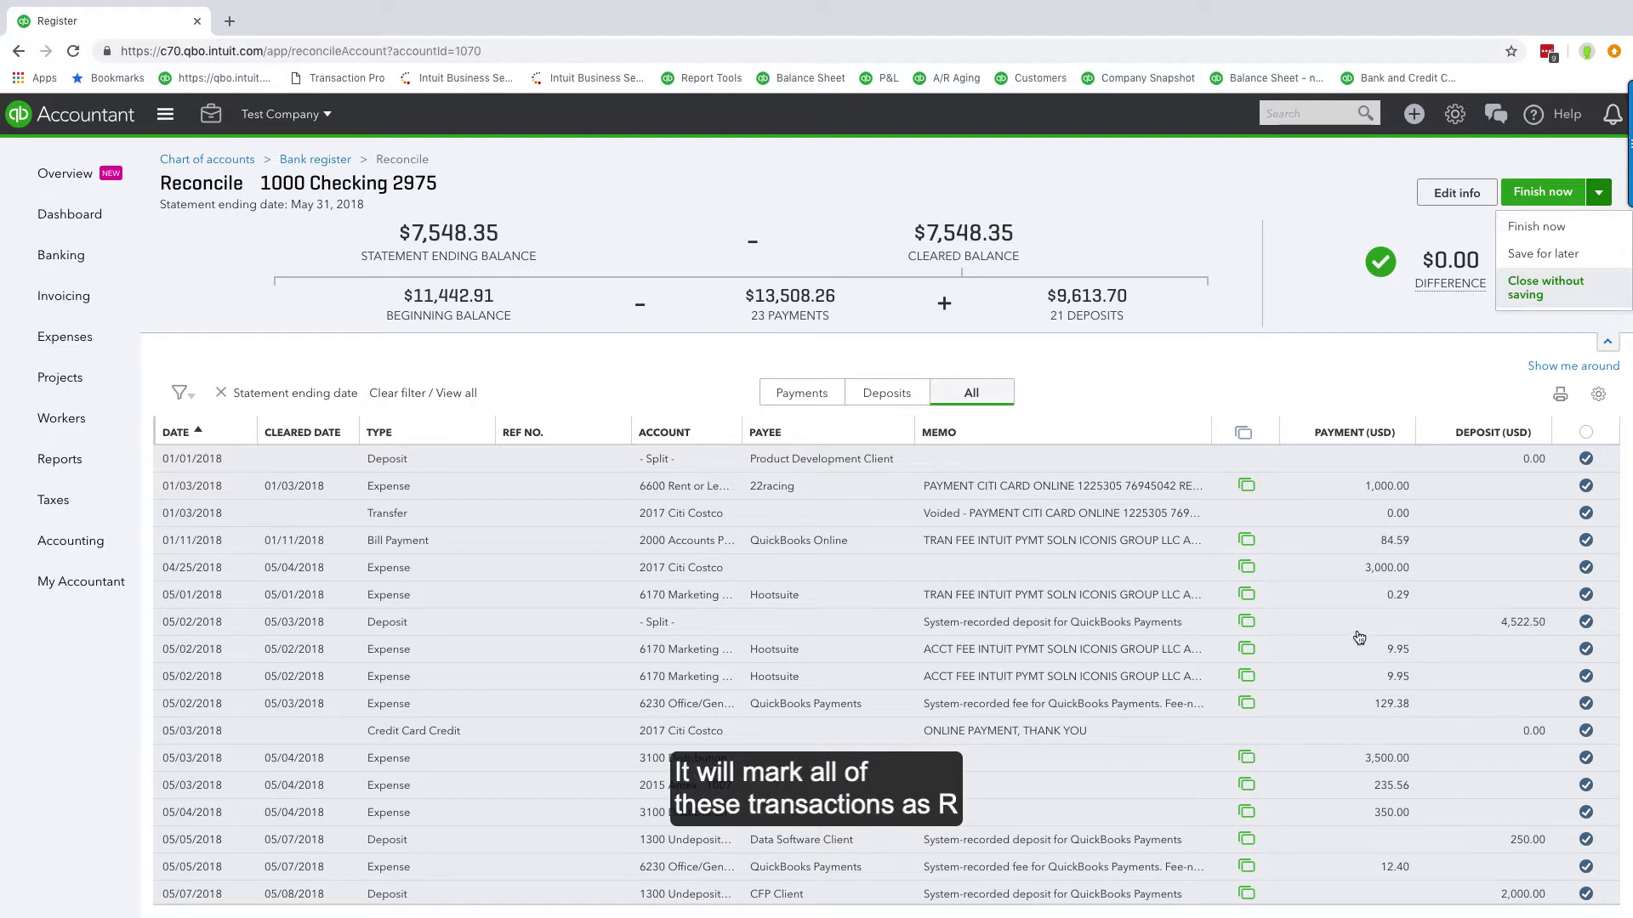
click(1313, 279)
mouse_move(1454, 286)
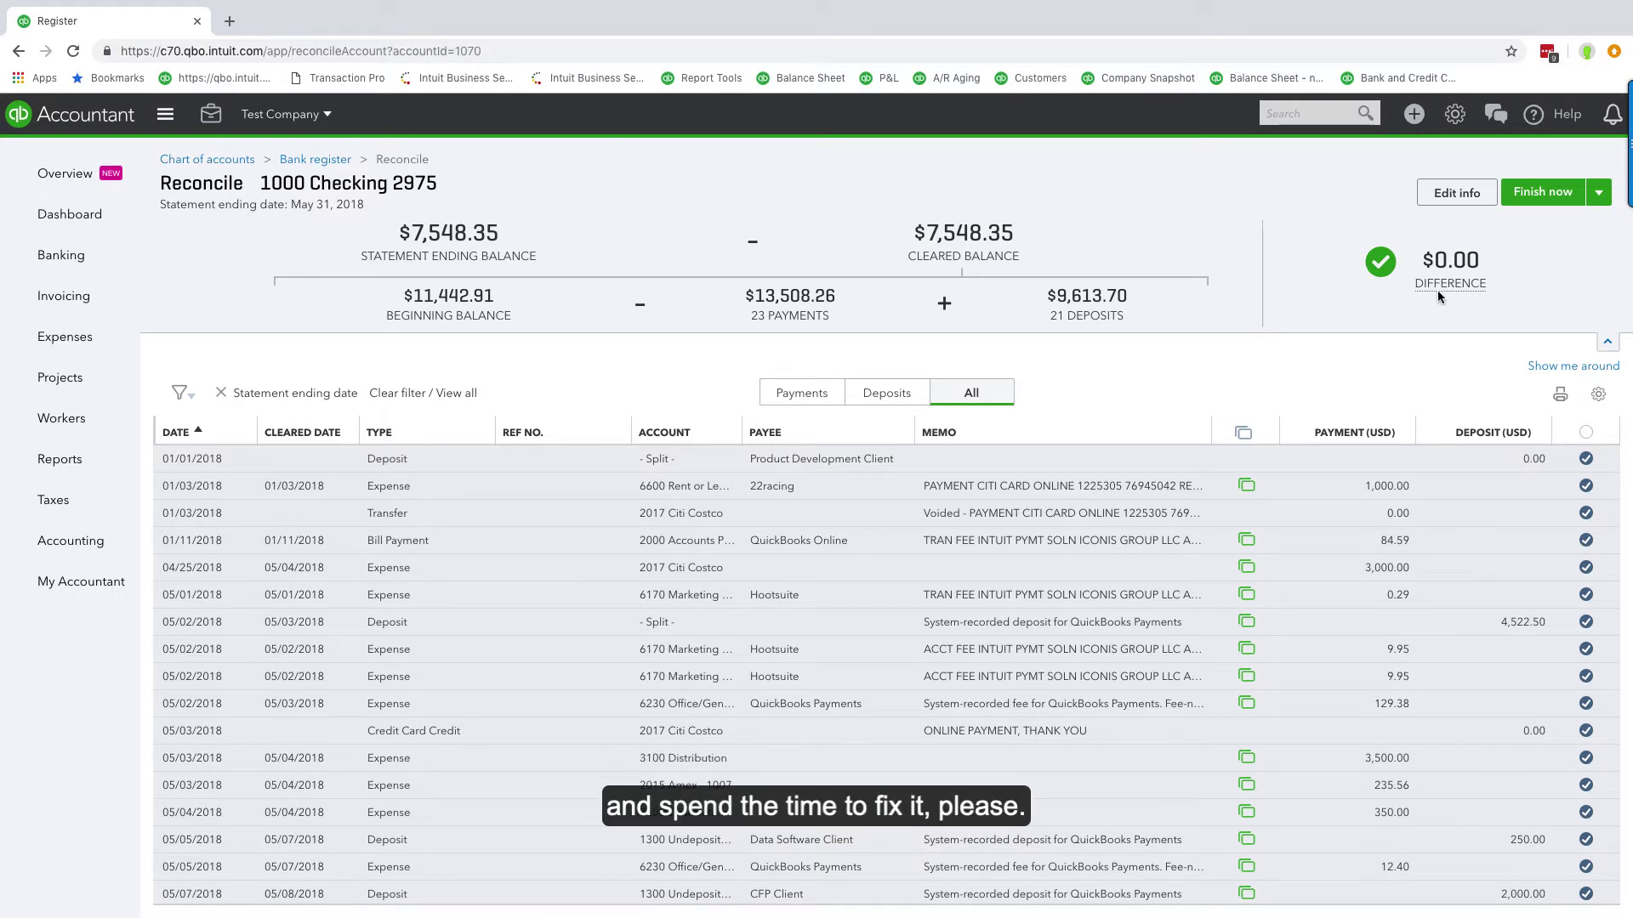
click(1611, 197)
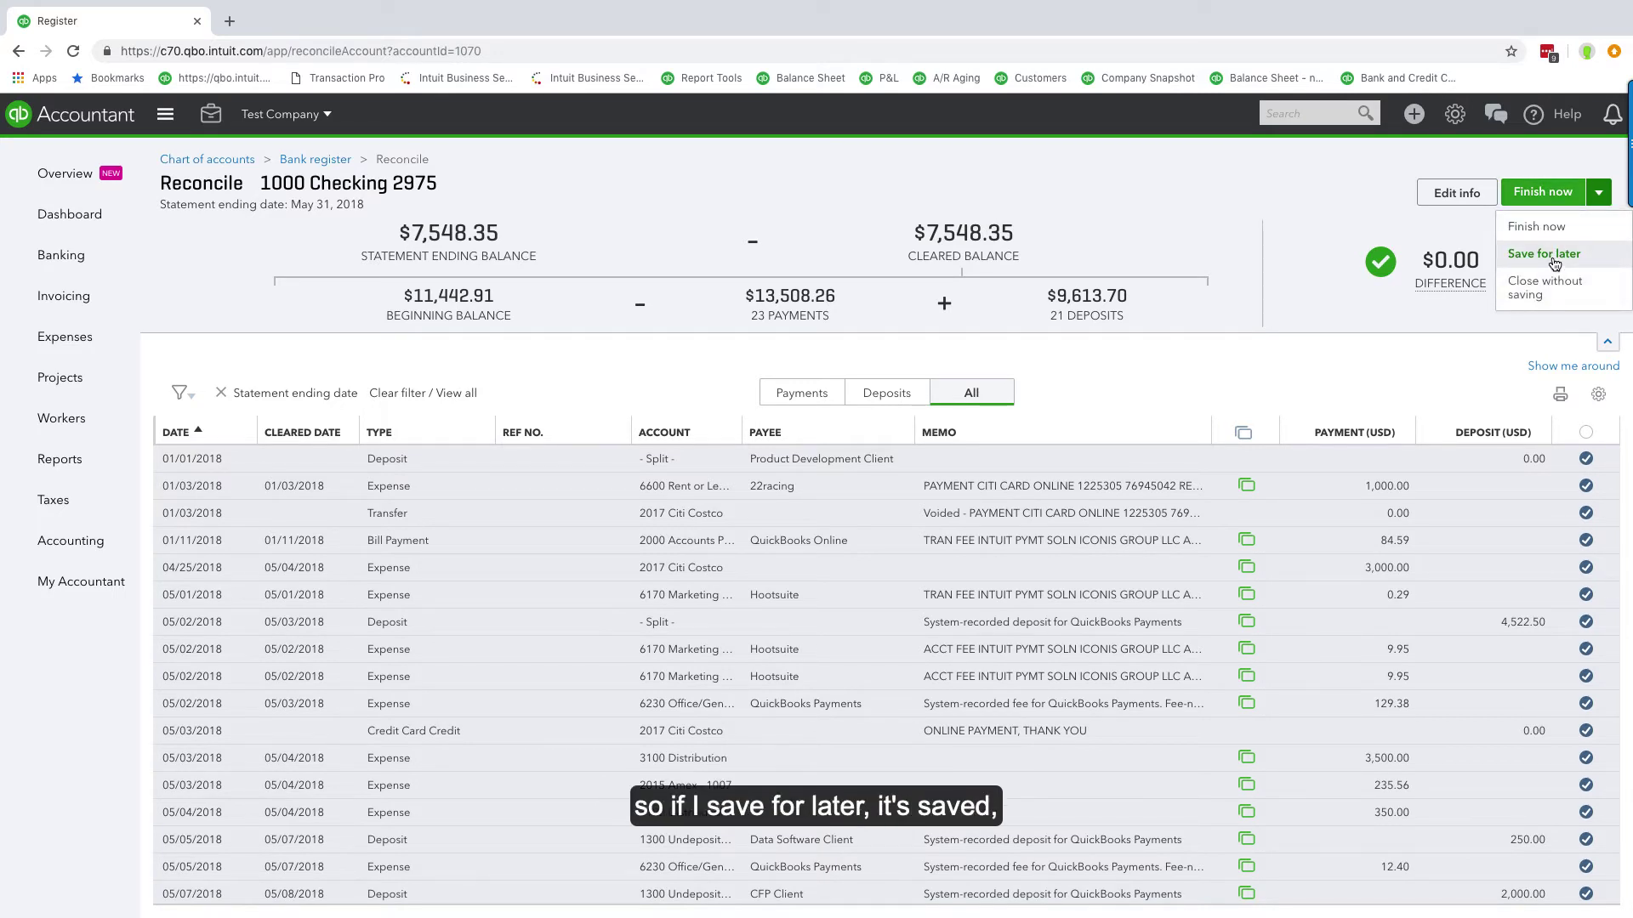
click(1553, 258)
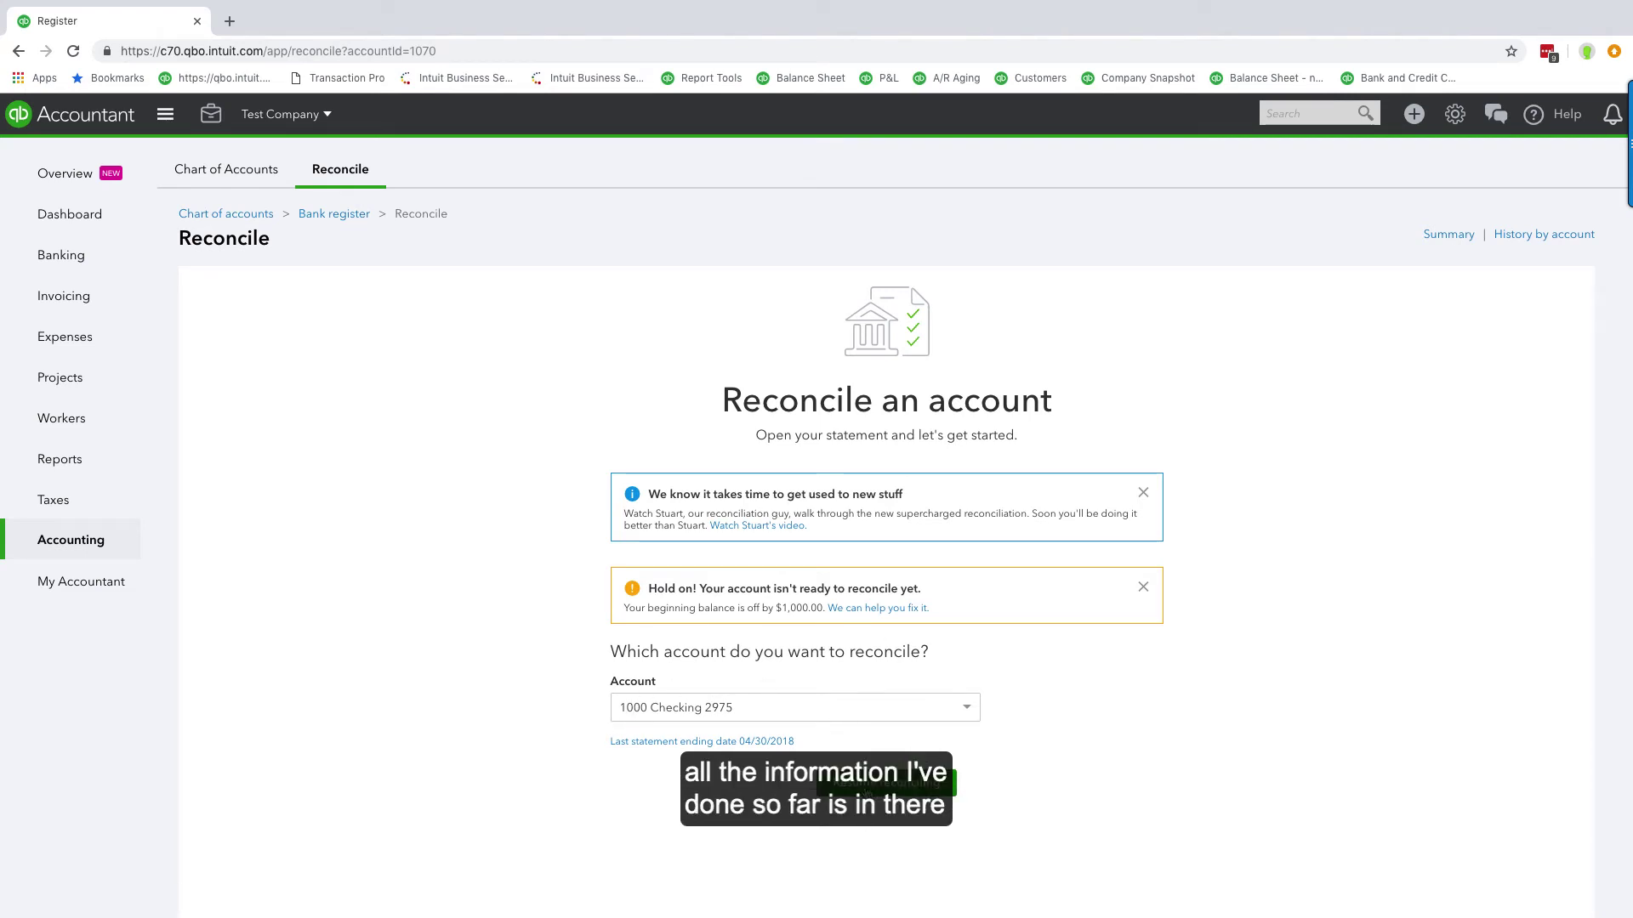
- Resume the saved May 31 reconciliation and bring up the Finish now options again
click(863, 783)
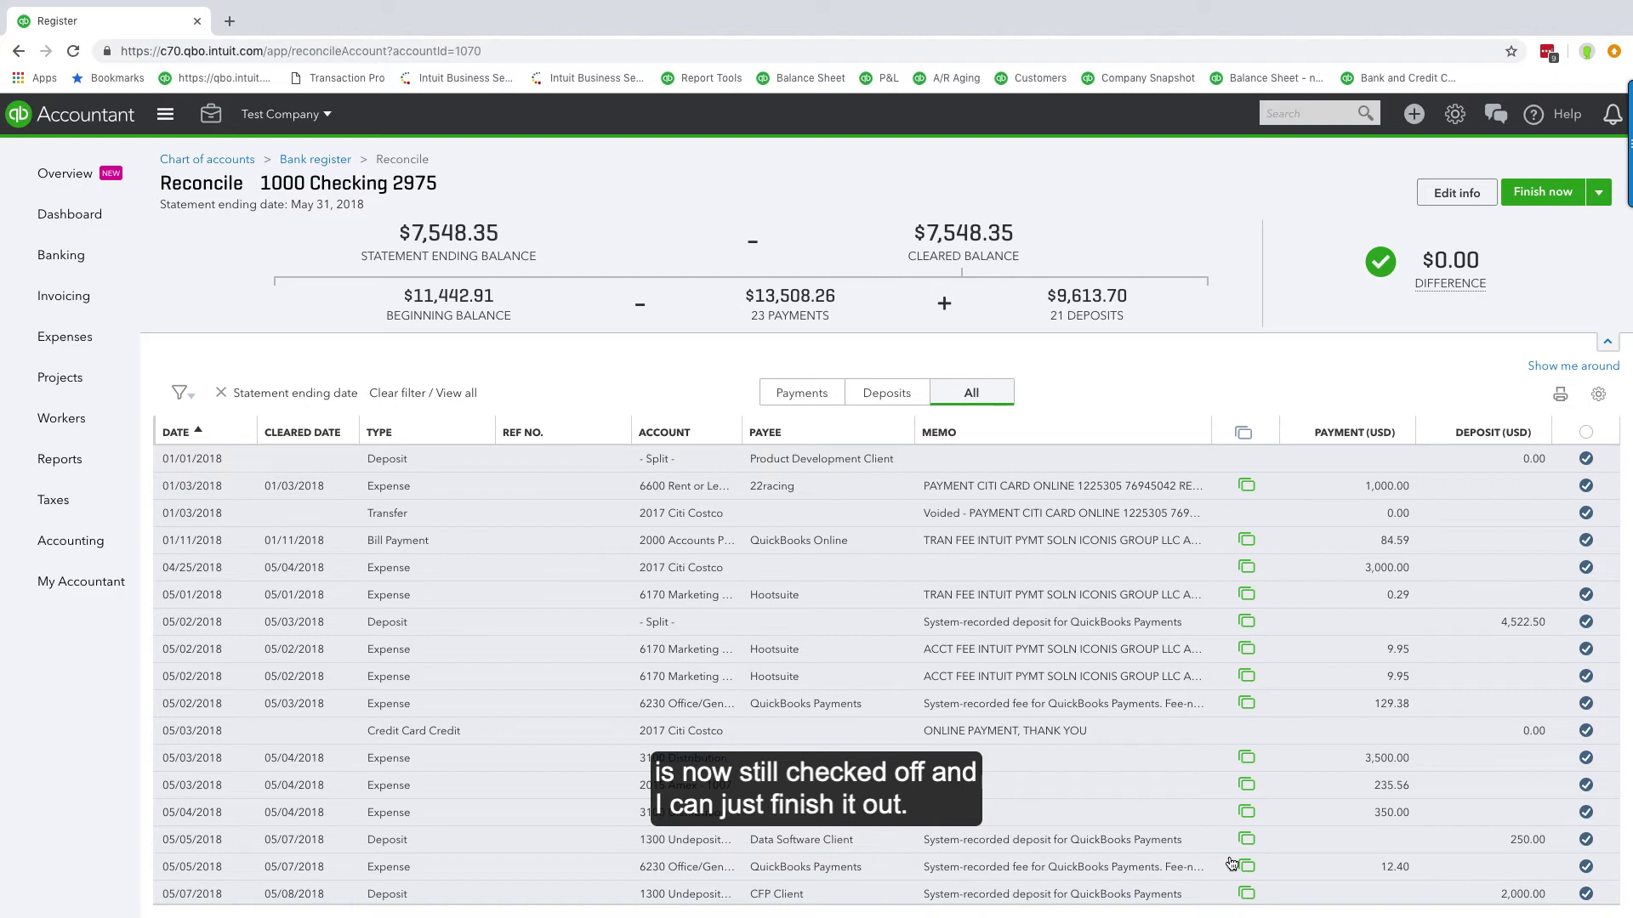
click(1598, 192)
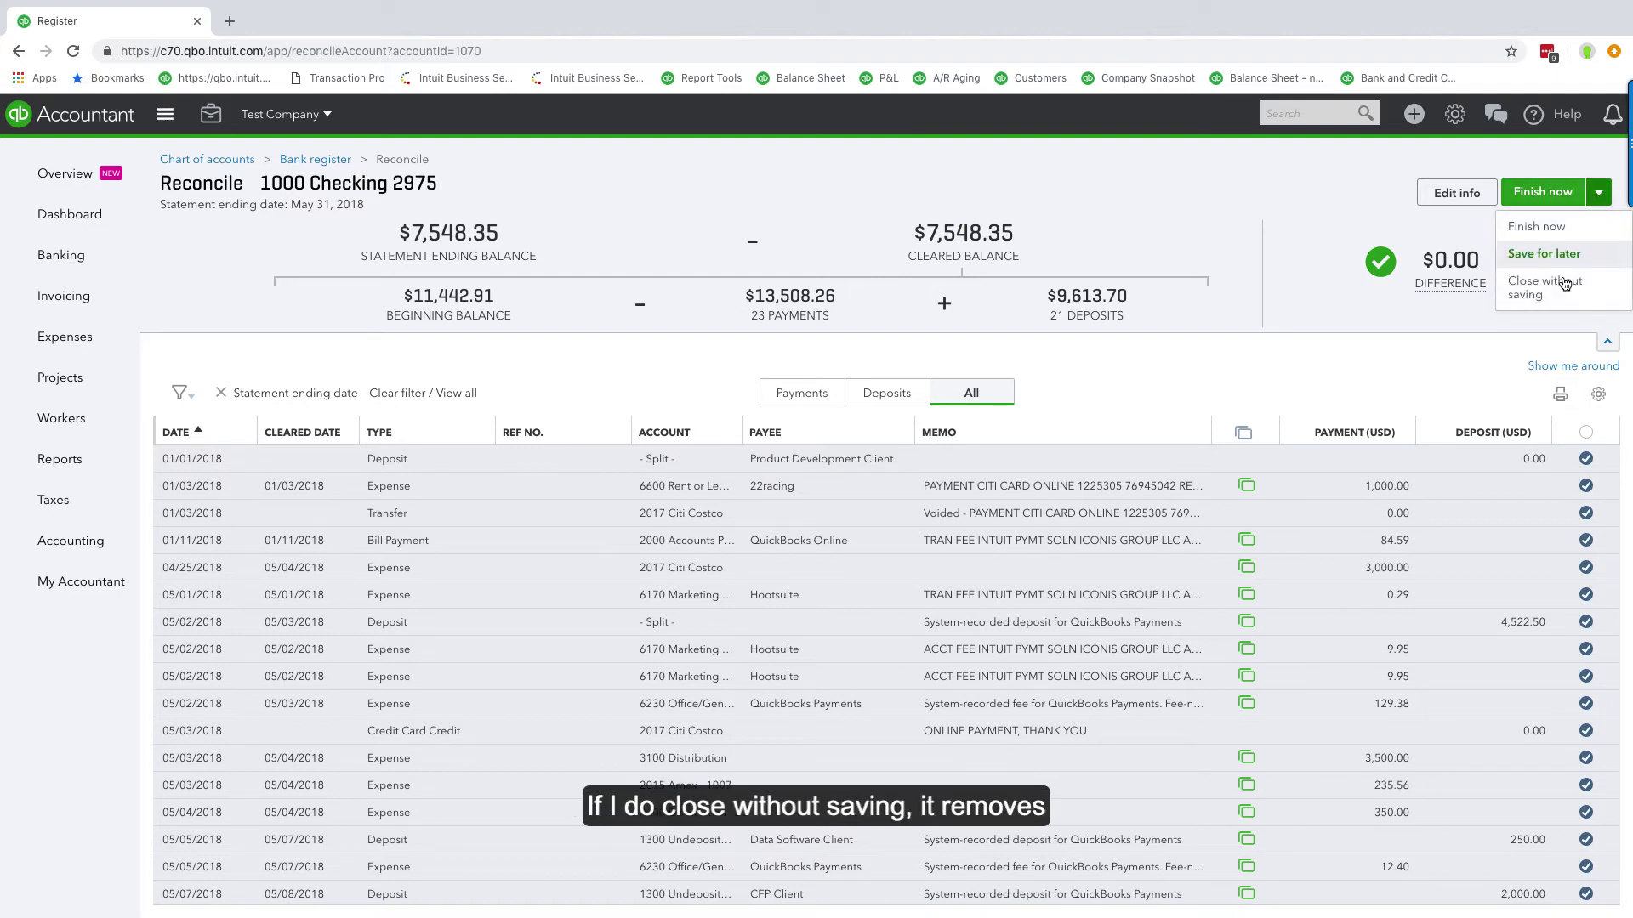